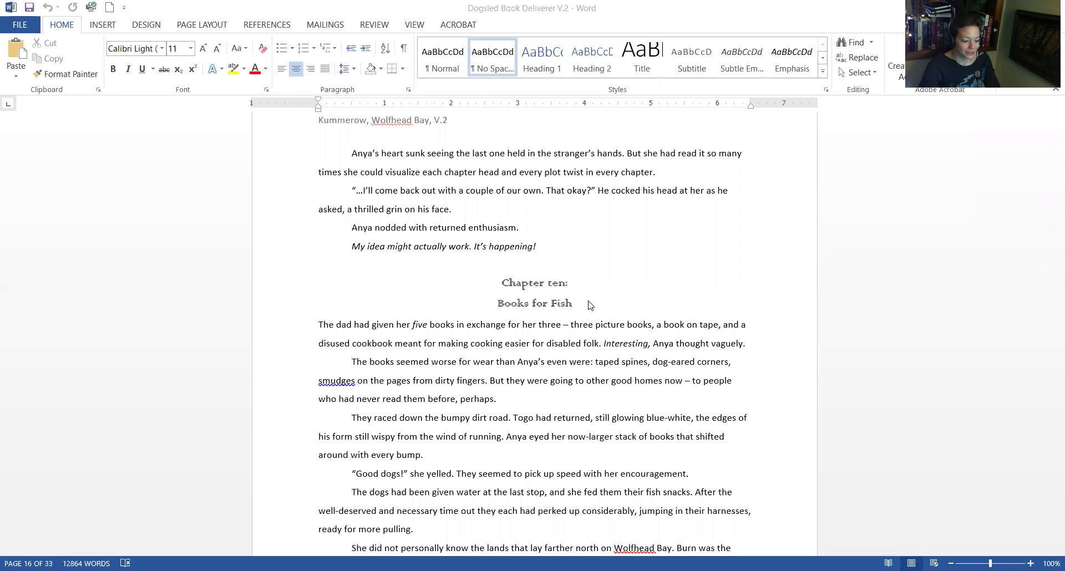
- Browse the Review, View, Insert and Mailings ribbon tabs from the Chapter ten heading
click(538, 287)
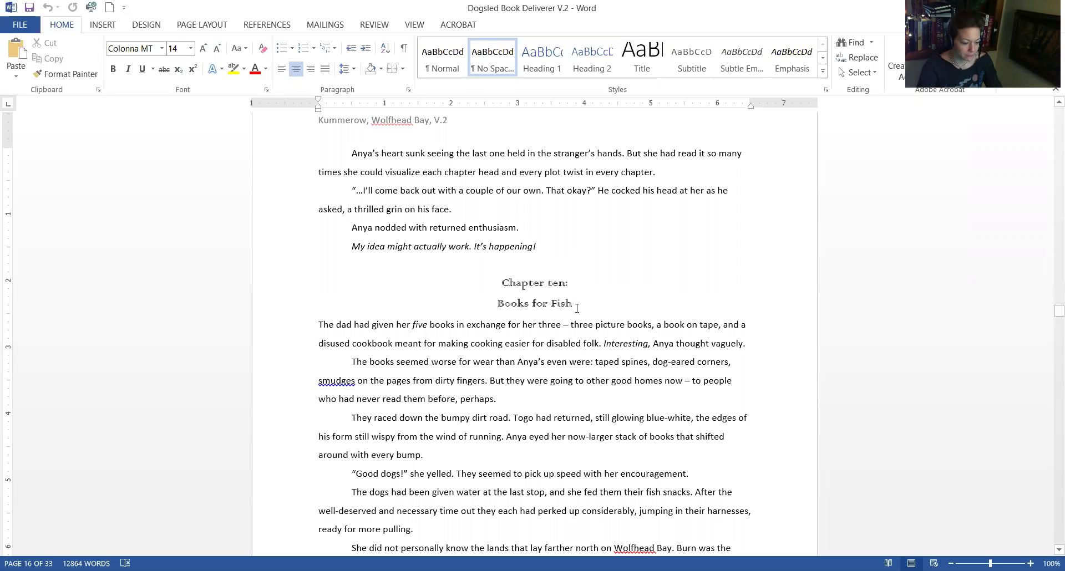
scroll(566, 315, down, 3)
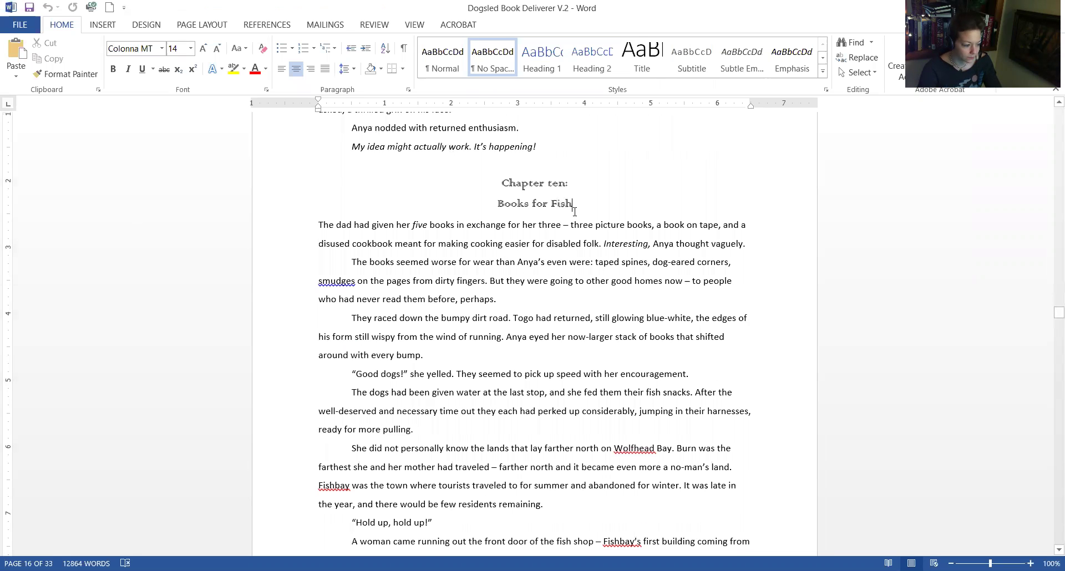
click(366, 25)
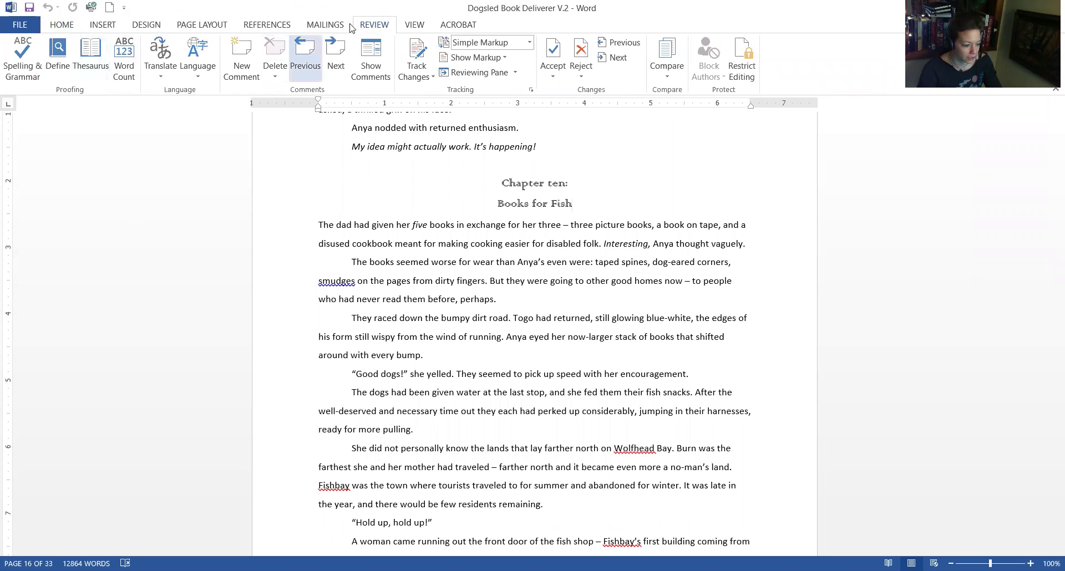
click(414, 25)
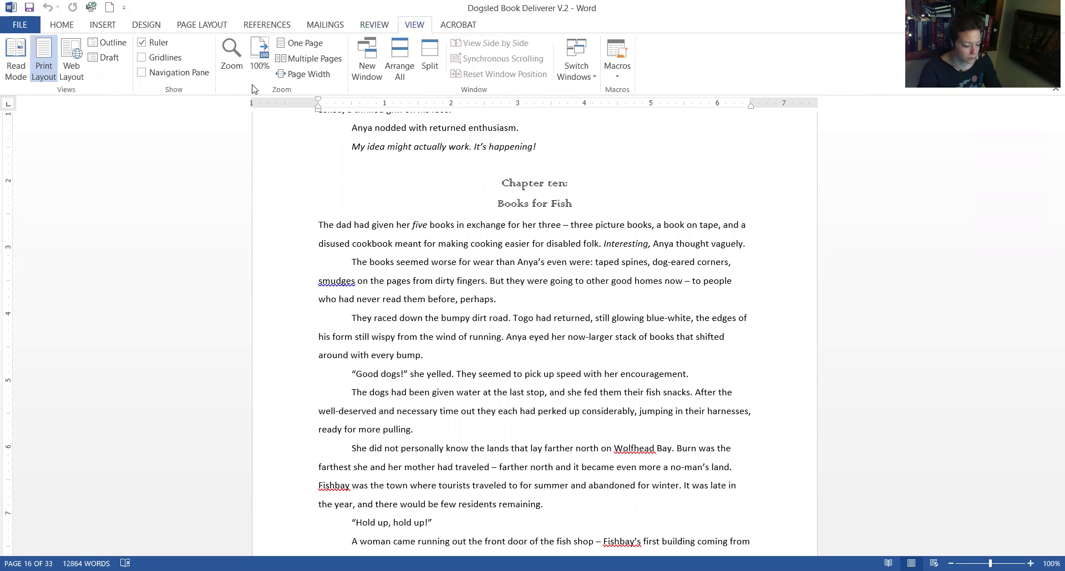
click(101, 26)
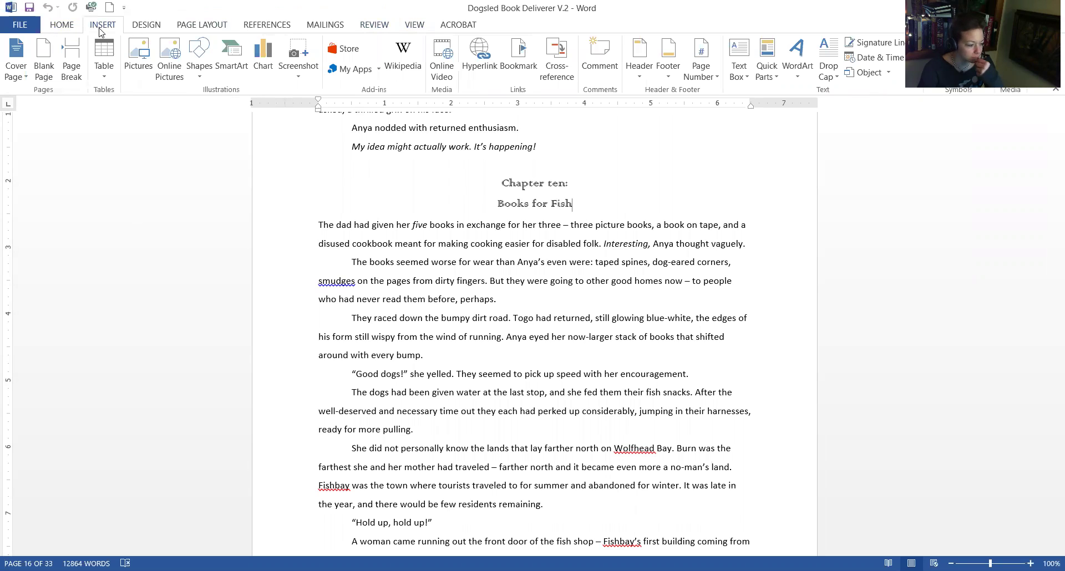
click(327, 26)
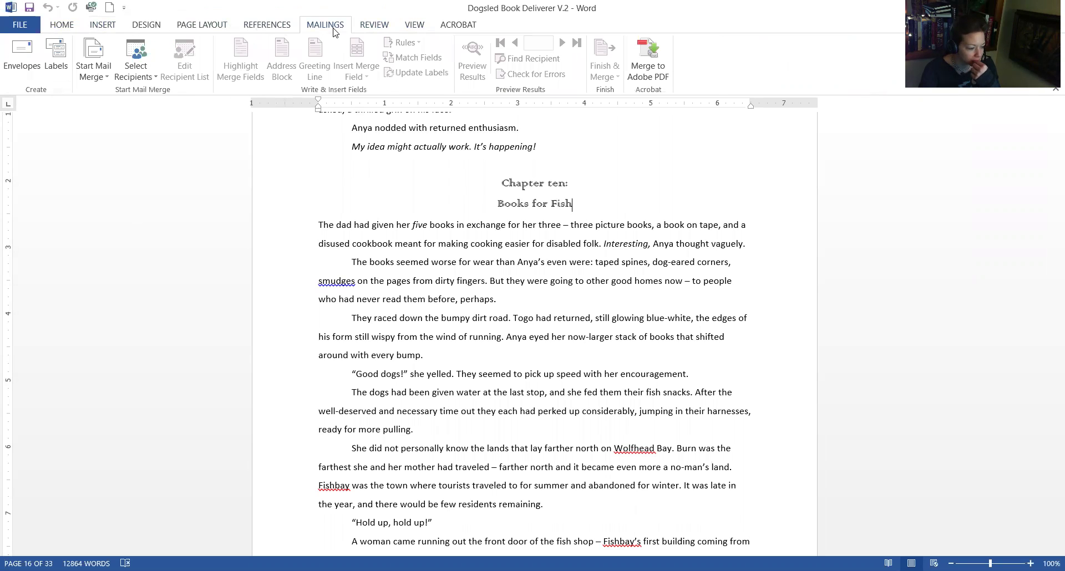
scroll(335, 33, down, 1)
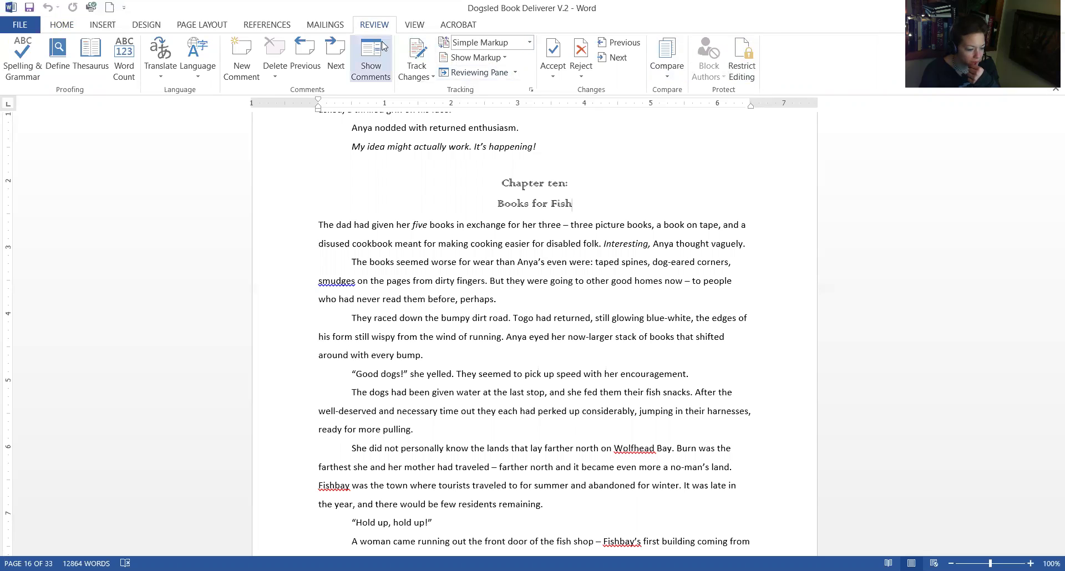
click(402, 29)
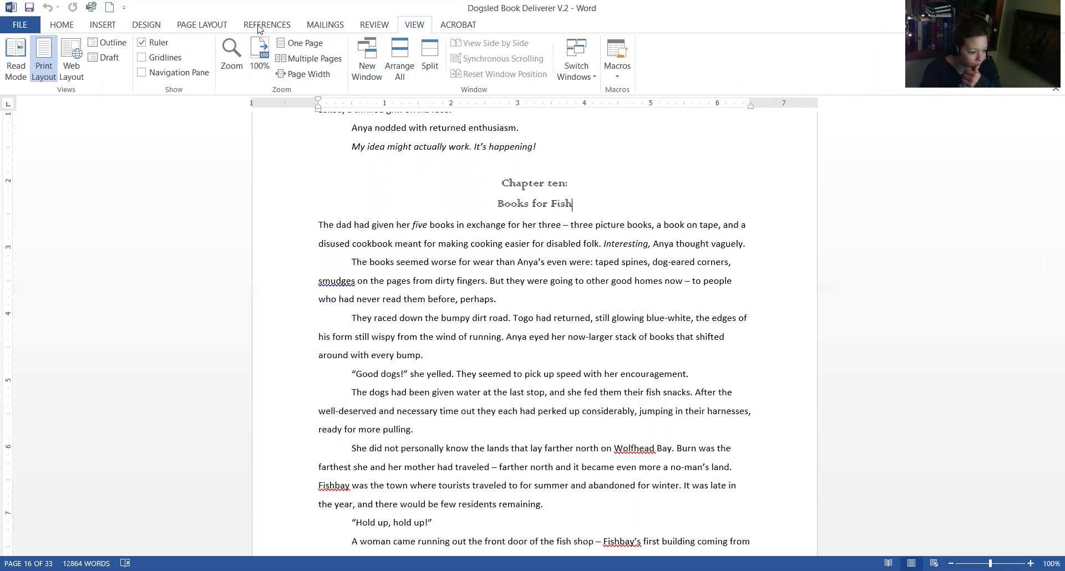
click(369, 25)
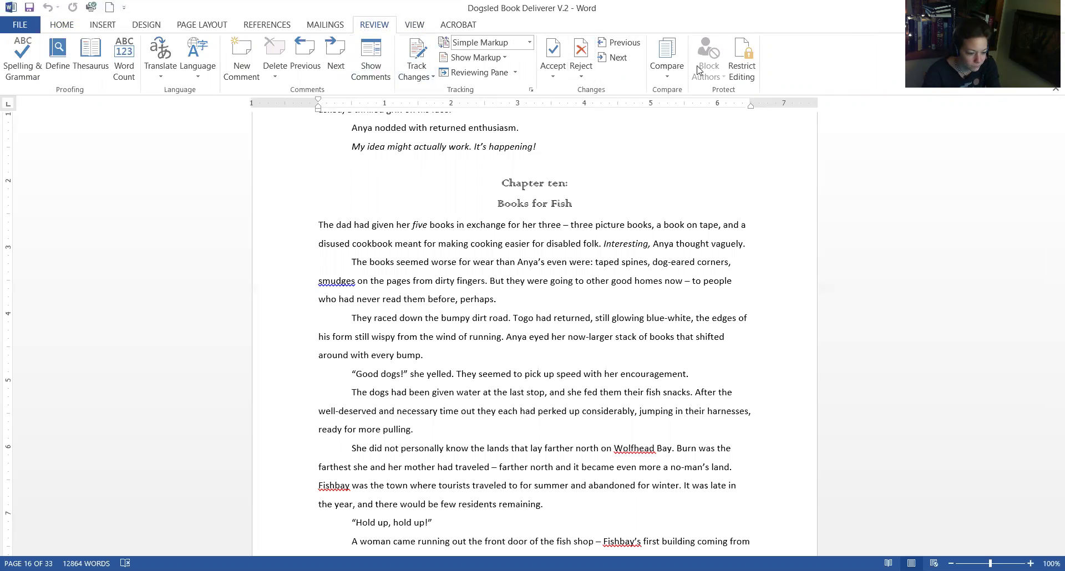
click(414, 24)
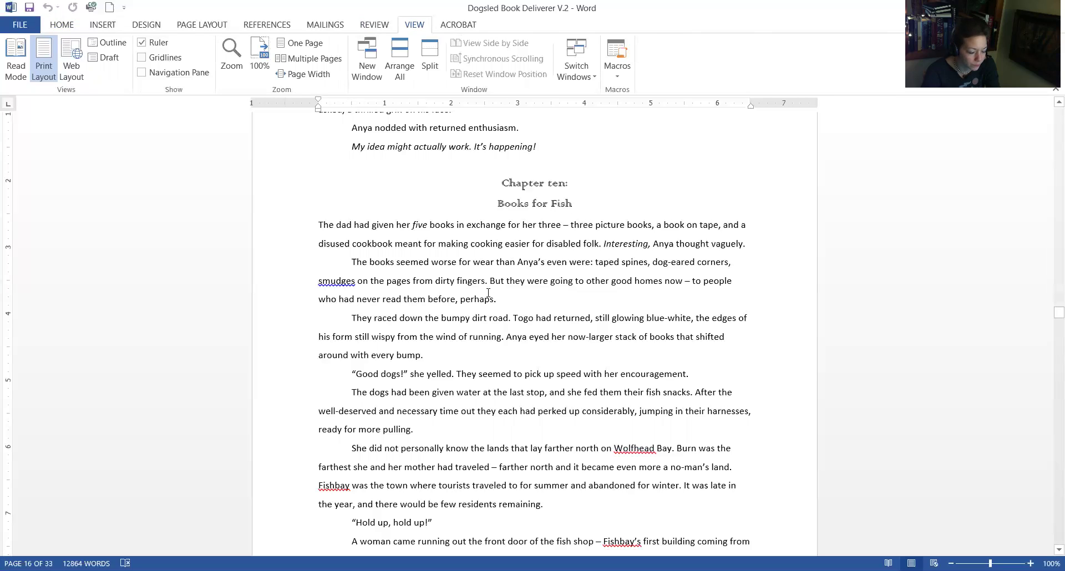
- Scroll up to the end of the previous chapter on page 15
scroll(489, 293, up, 8)
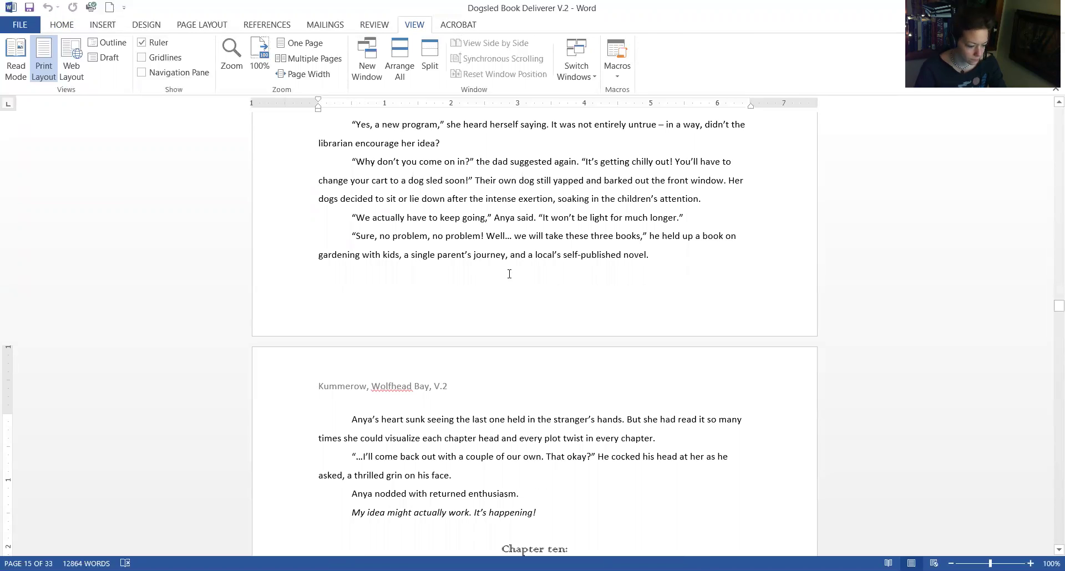
scroll(513, 288, up, 5)
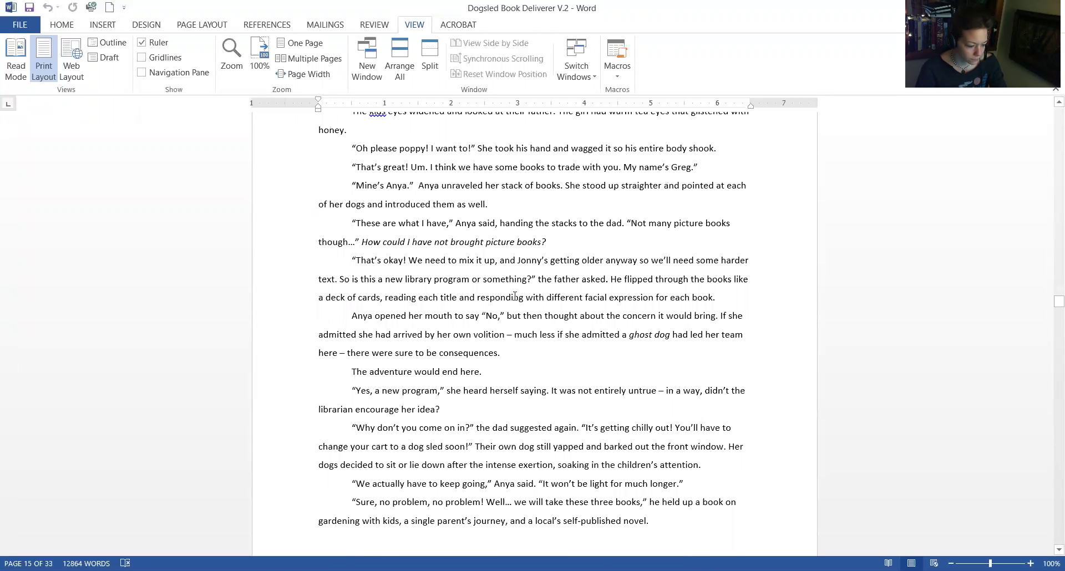
scroll(515, 296, down, 1)
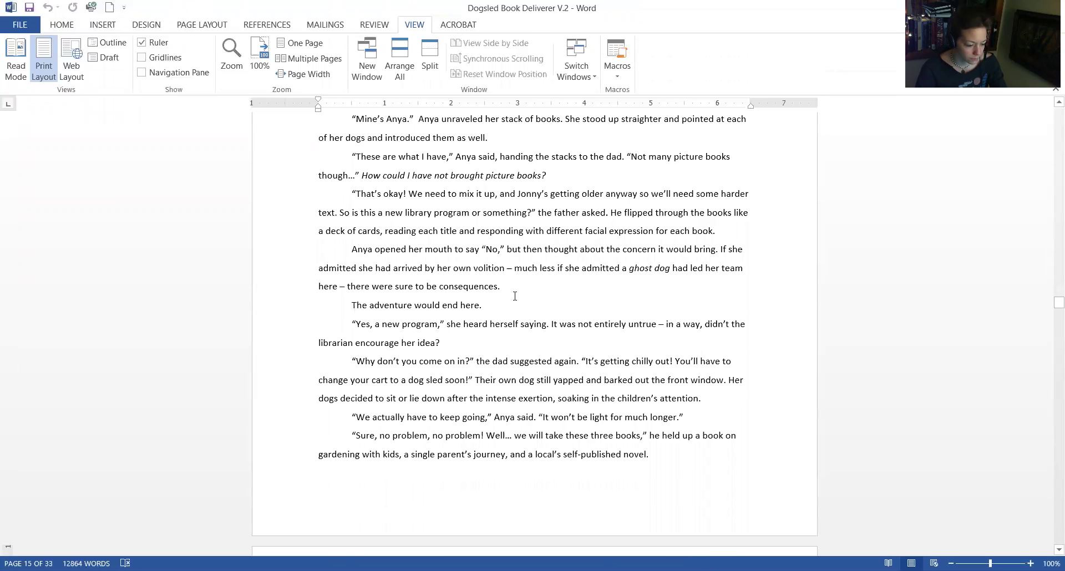
click(514, 297)
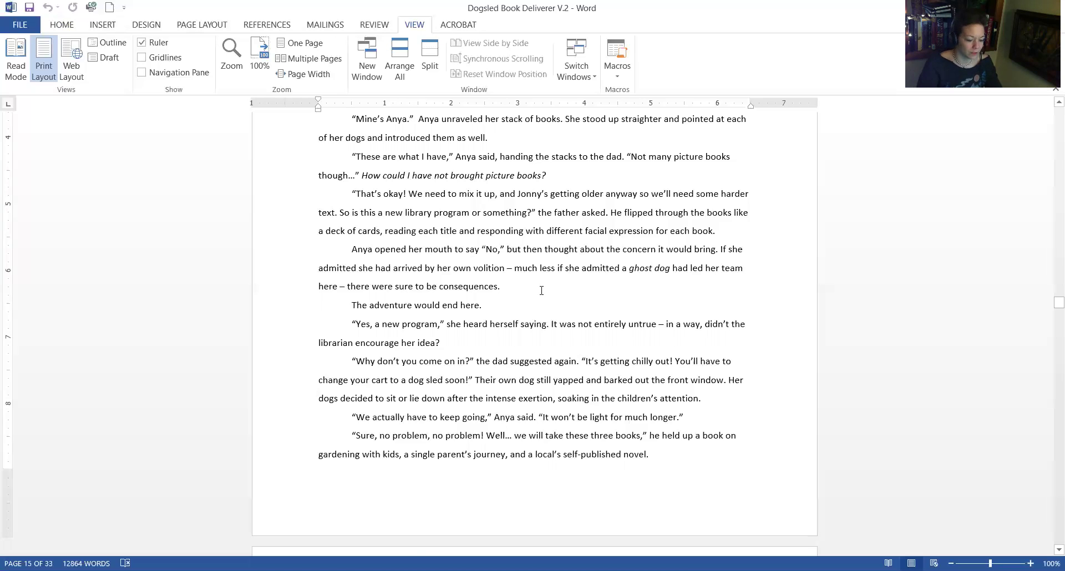
scroll(542, 290, down, 1)
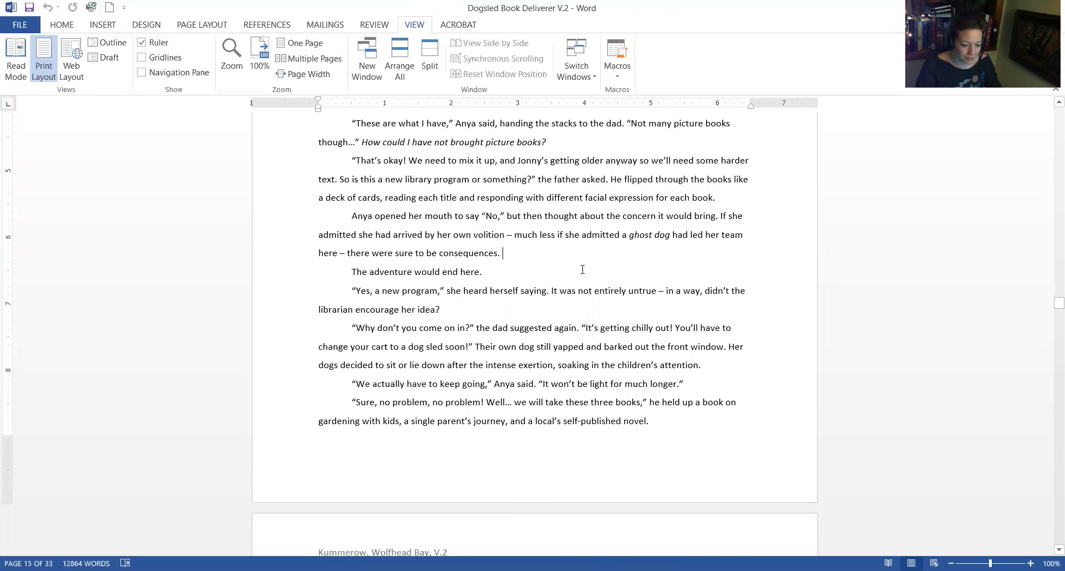
scroll(582, 269, down, 1)
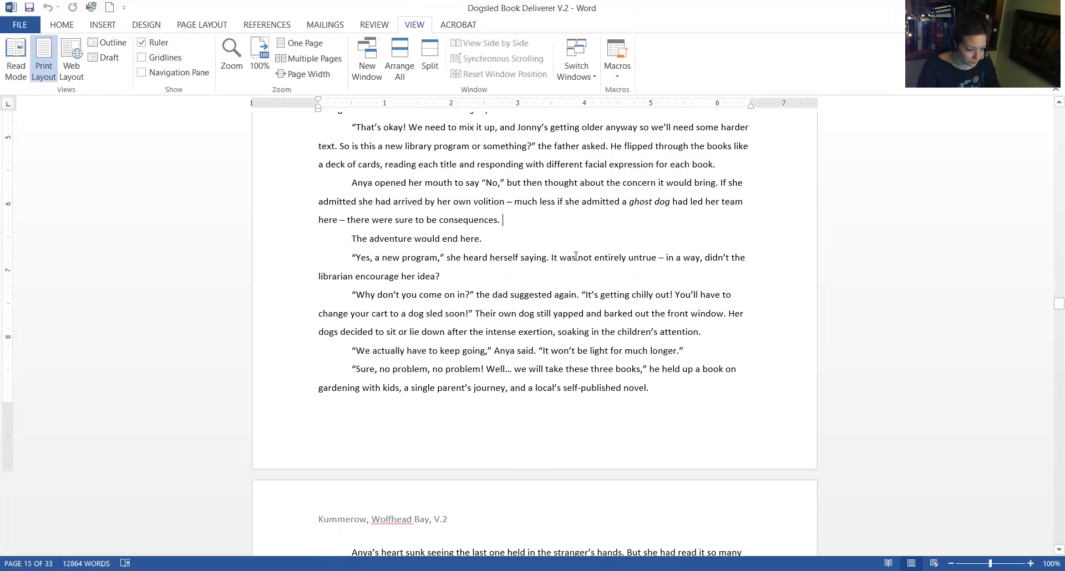
scroll(522, 244, down, 1)
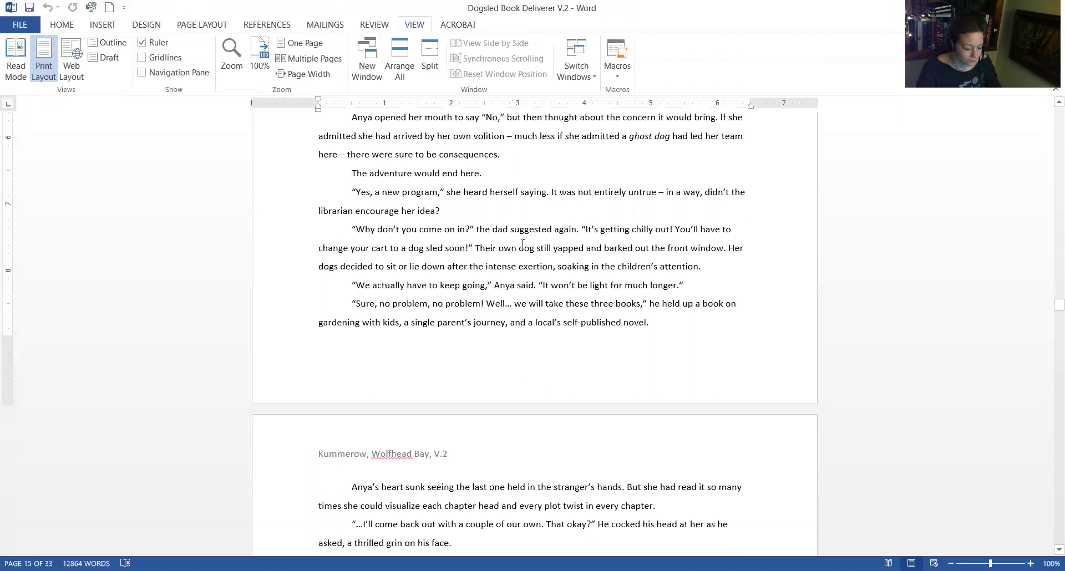
scroll(523, 244, down, 2)
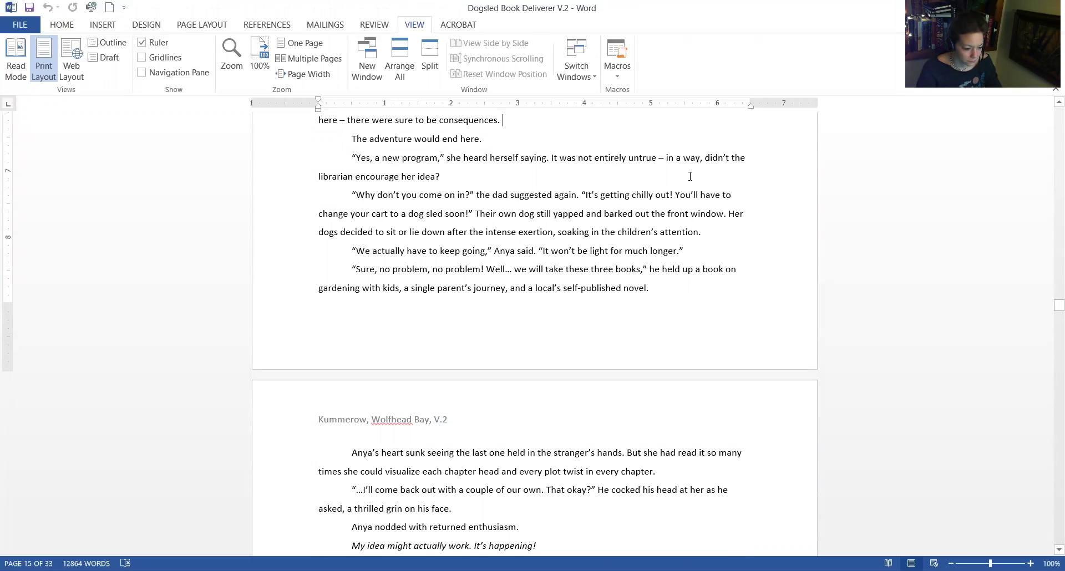
scroll(680, 188, up, 3)
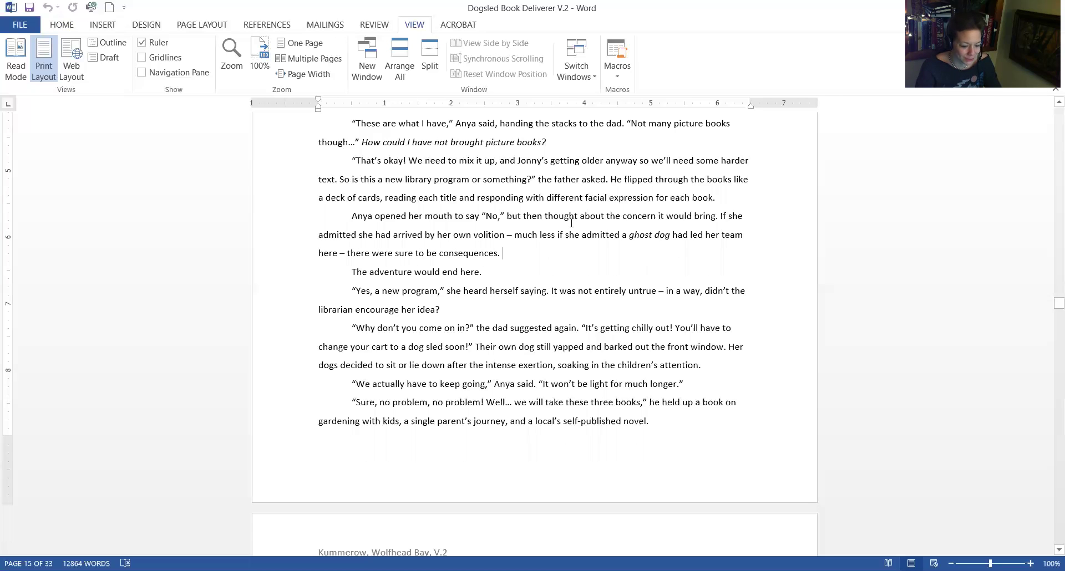
scroll(571, 223, up, 3)
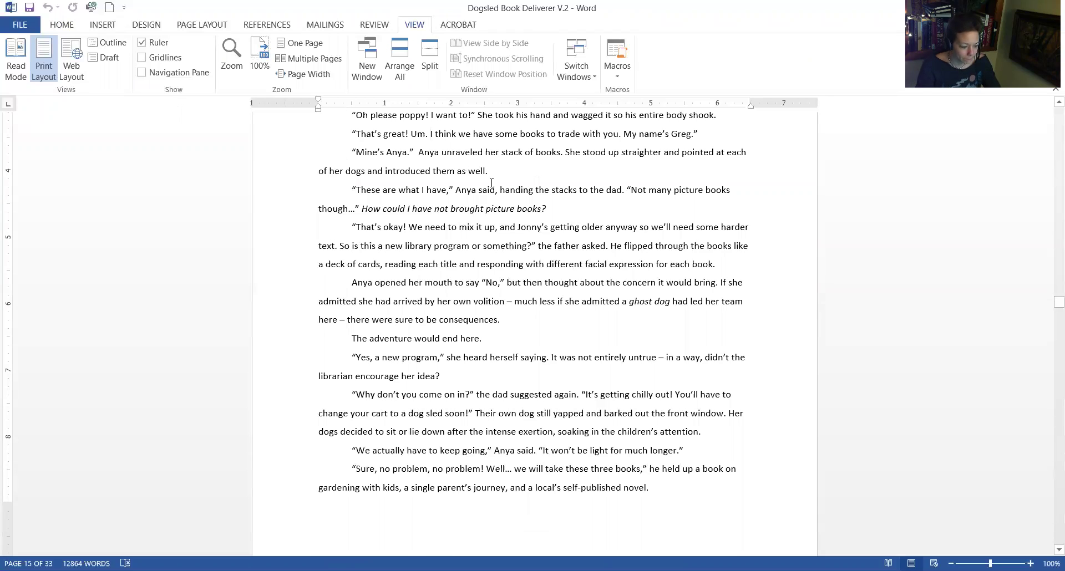
scroll(484, 285, up, 3)
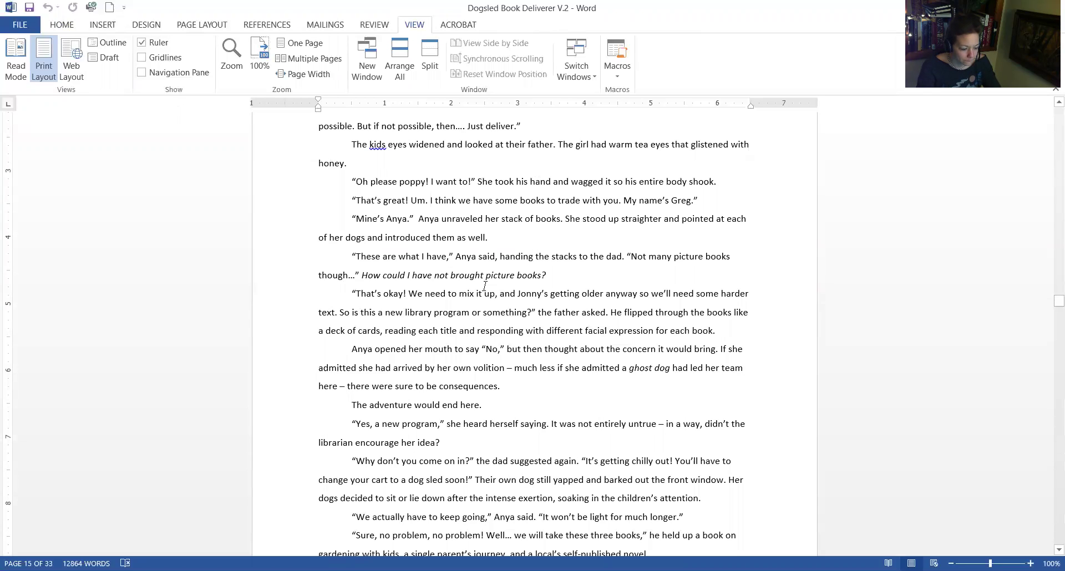
scroll(487, 285, up, 2)
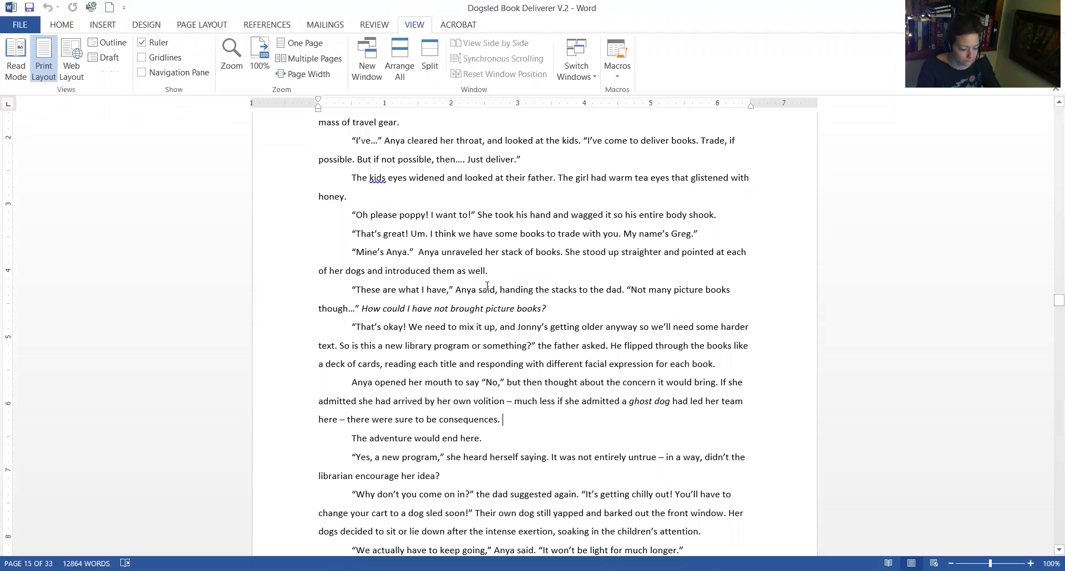
scroll(488, 286, down, 6)
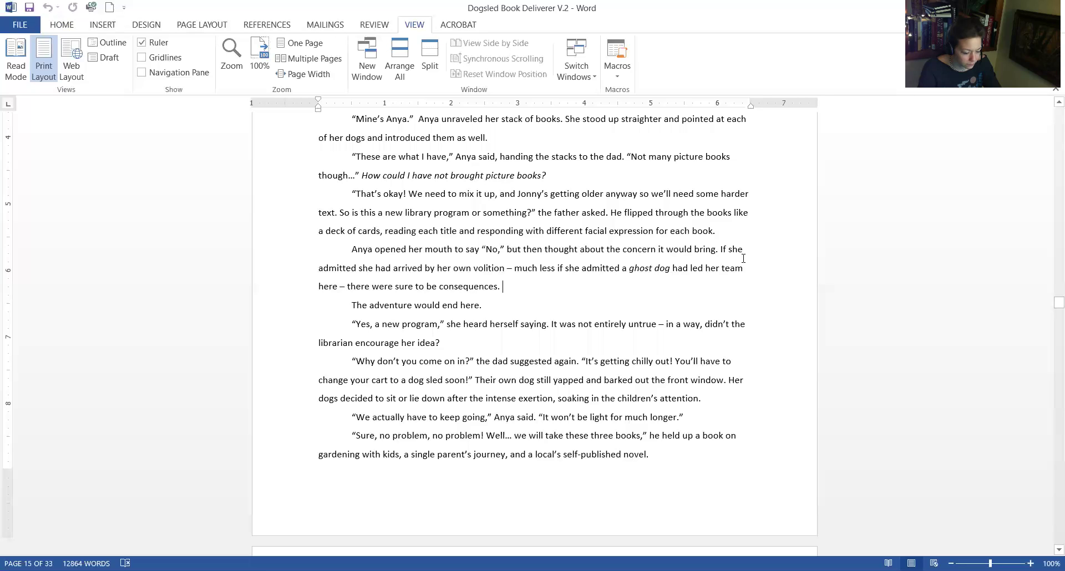
scroll(455, 314, down, 1)
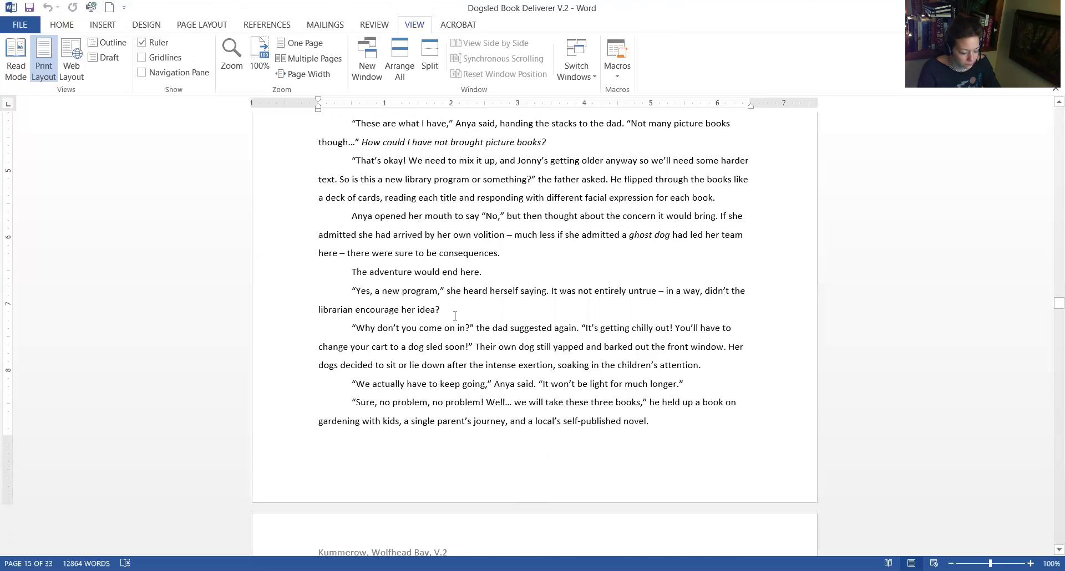
scroll(454, 315, down, 2)
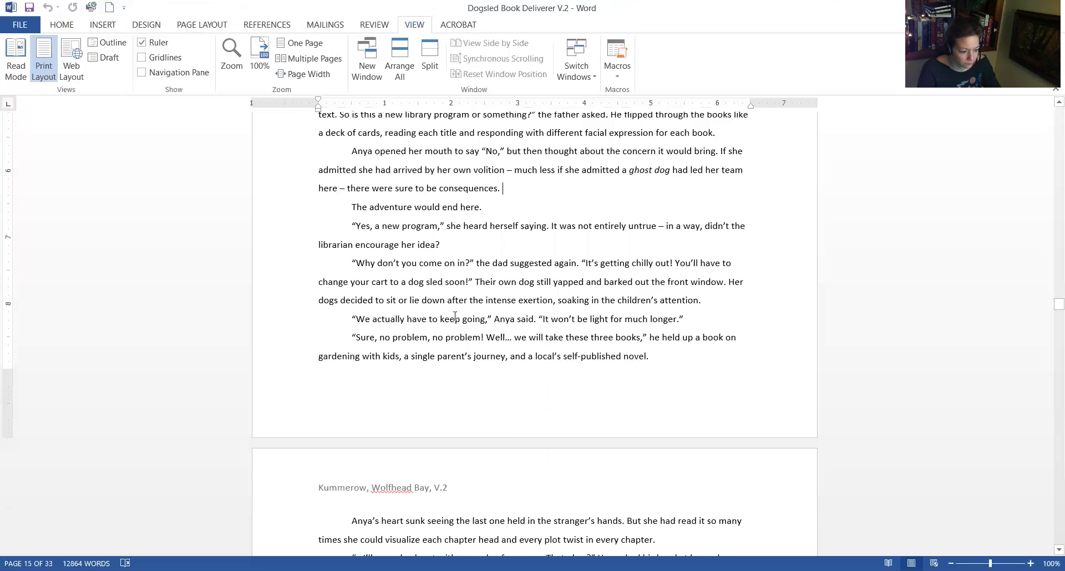
- Append ' if she told the whole truth' after 'The adventure would end here'
click(483, 205)
text(if she told the )
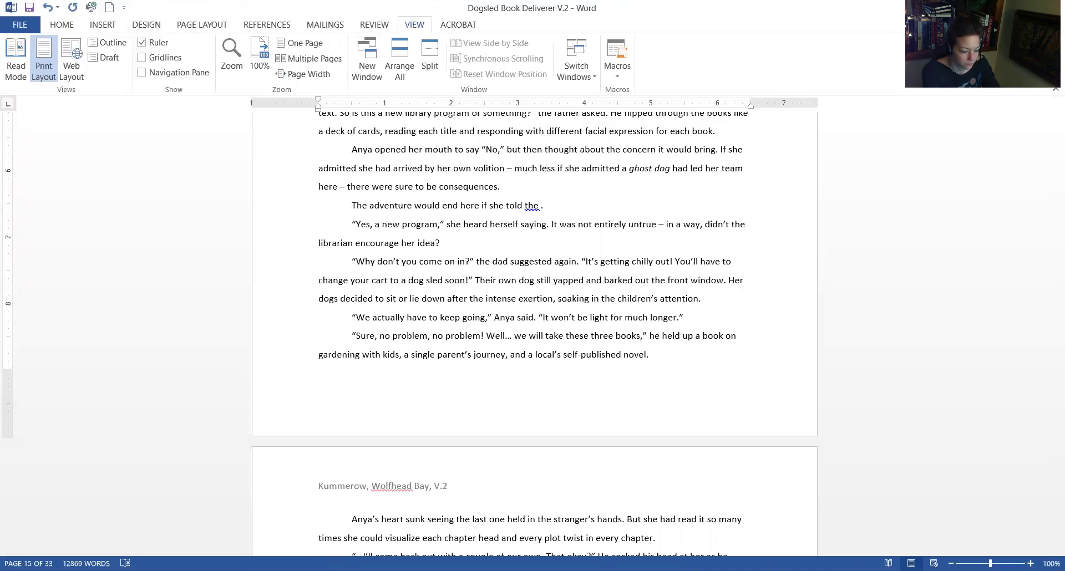
text(whoel)
key(BackSpace)
key(BackSpace)
key(BackSpace)
key(BackSpace)
key(BackSpace)
text(whole tur)
key(BackSpace)
key(BackSpace)
text(ruth)
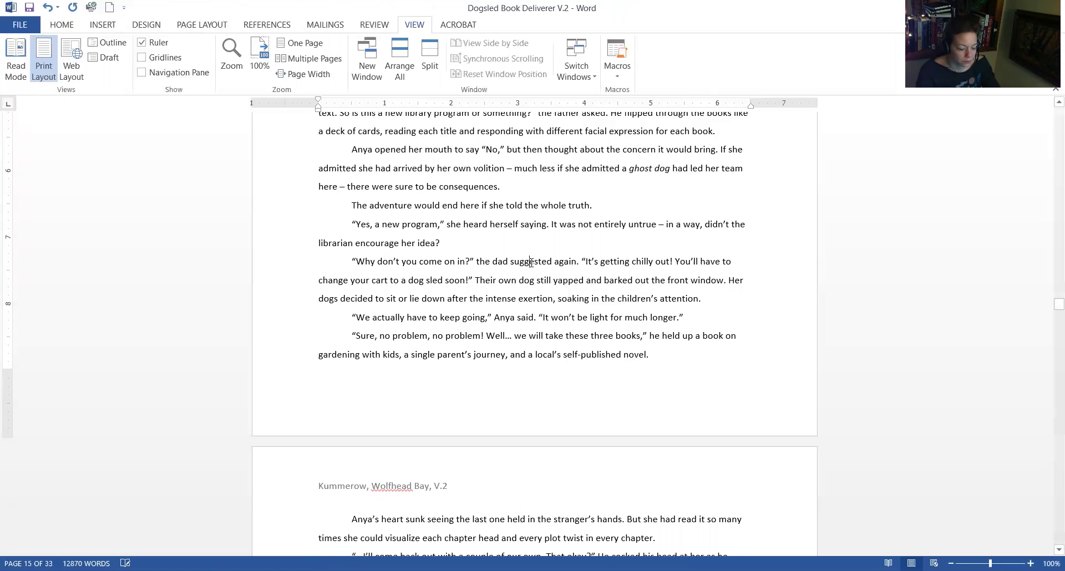
scroll(531, 262, up, 1)
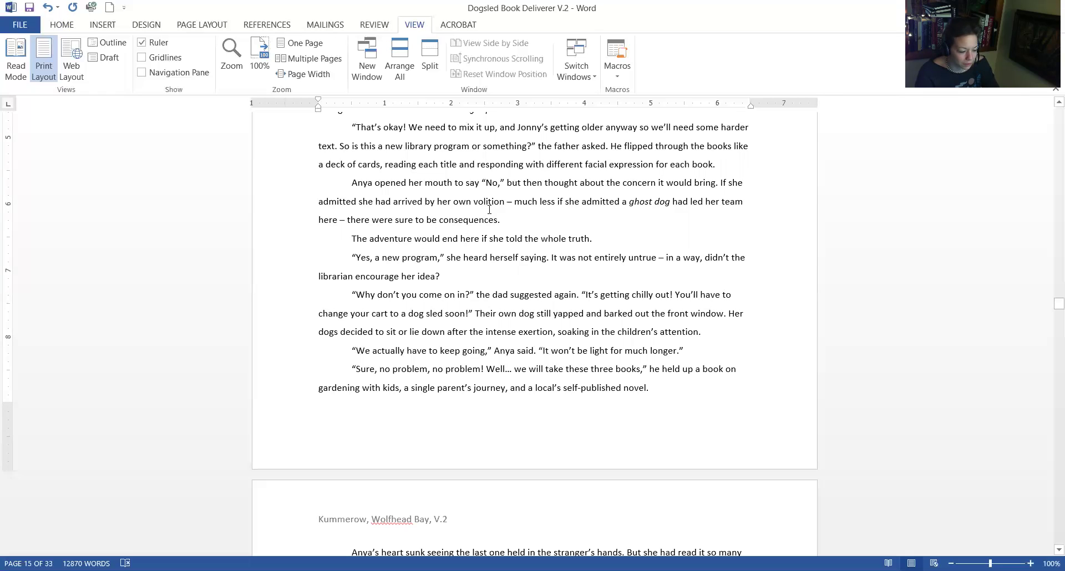
- Move the cursor before 'if' in the extended sentence and scroll down the page
click(482, 238)
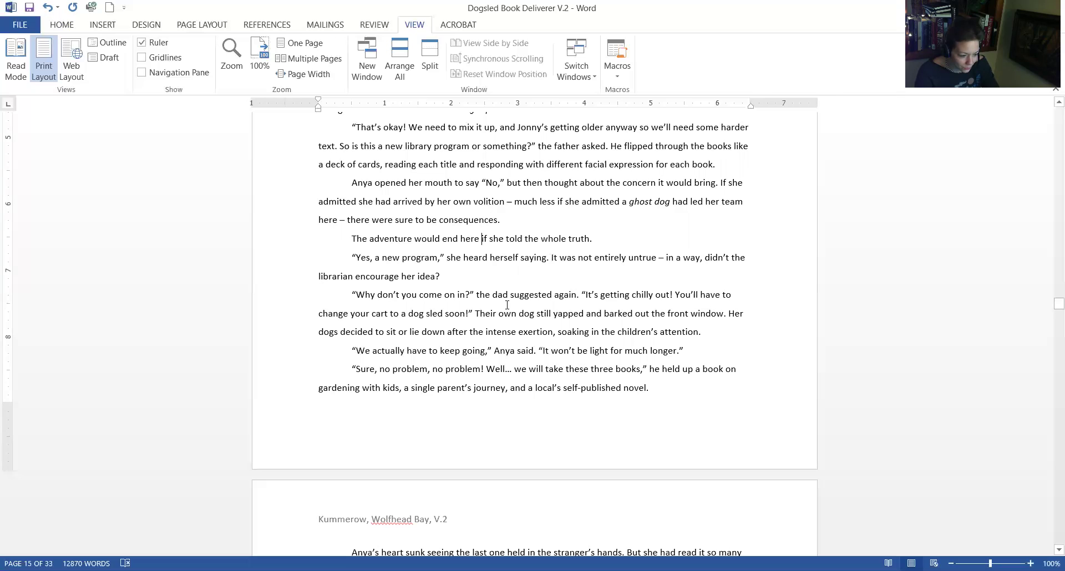
scroll(524, 281, down, 1)
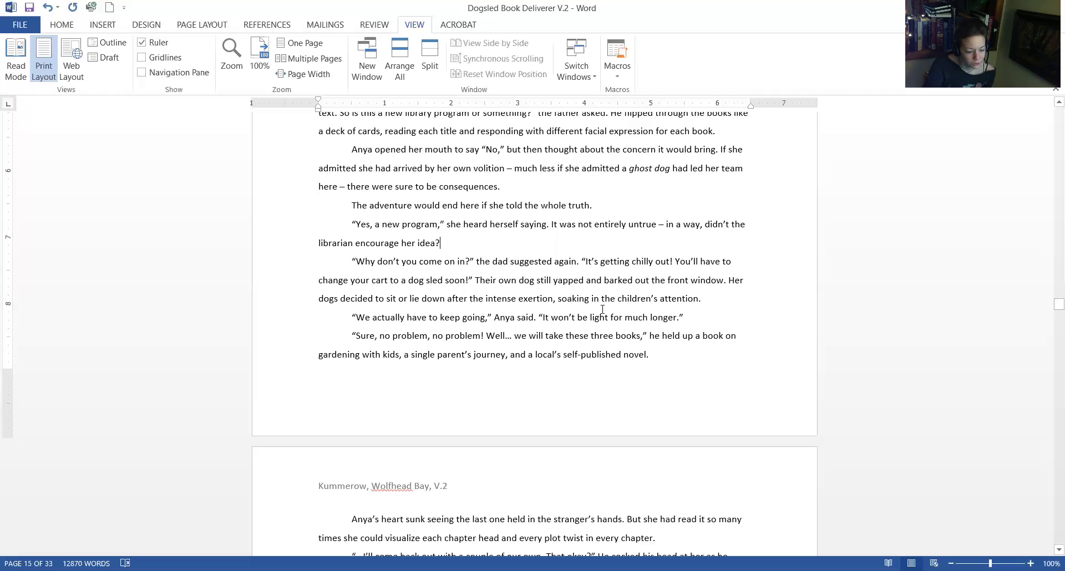
- Add ' with how quickly winter's coming' after 'soon' in the dad's dog-sled line
click(465, 280)
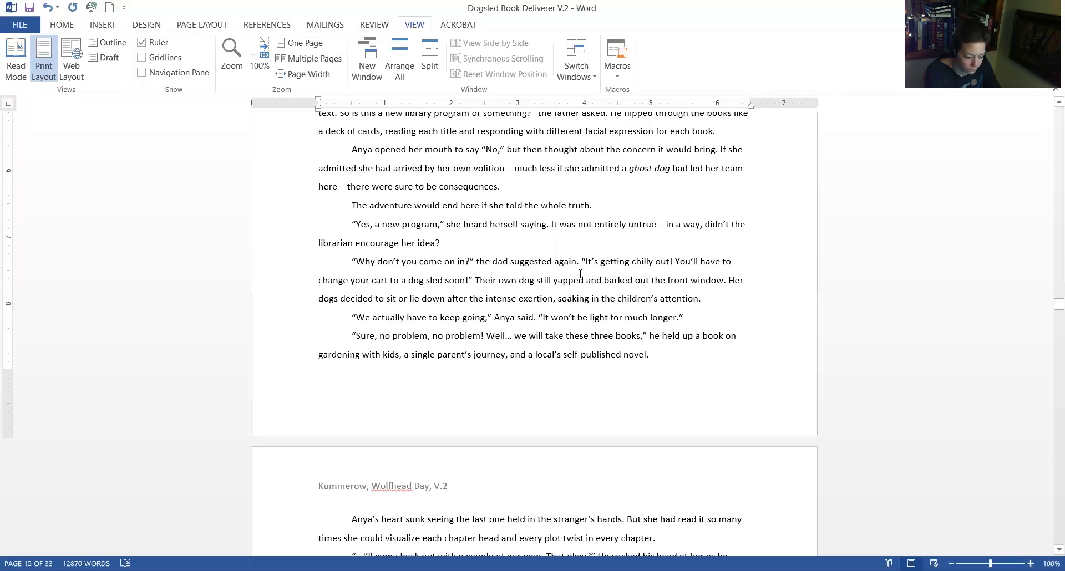
text(with how)
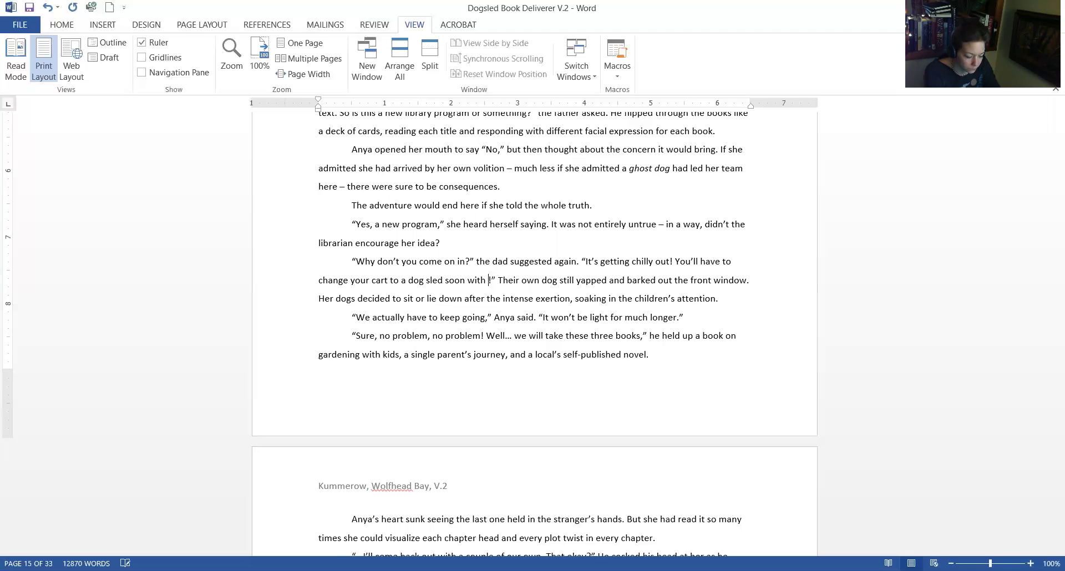
text( quickly wi)
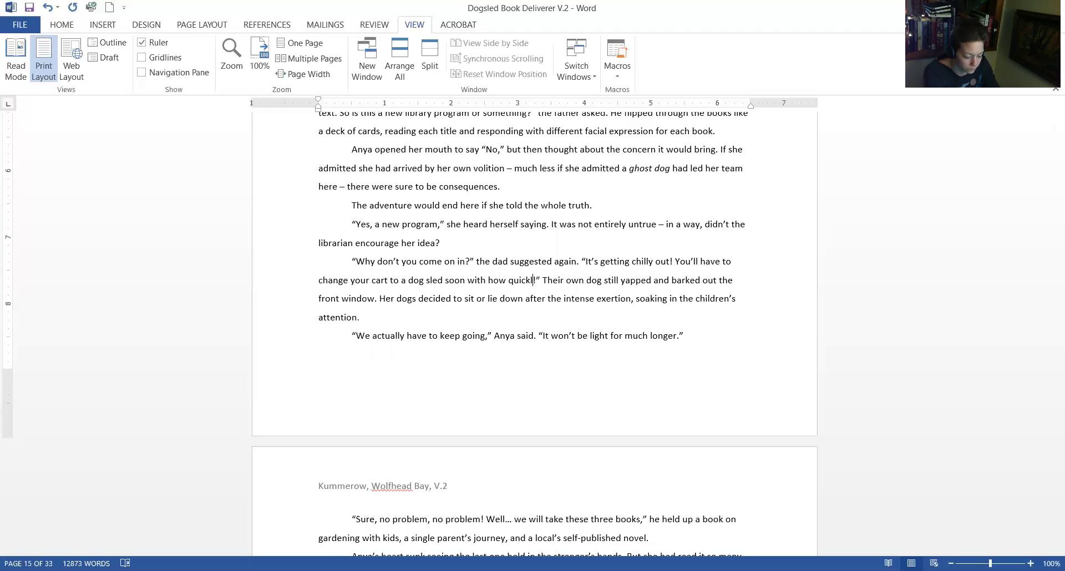
text(nter's coming!)
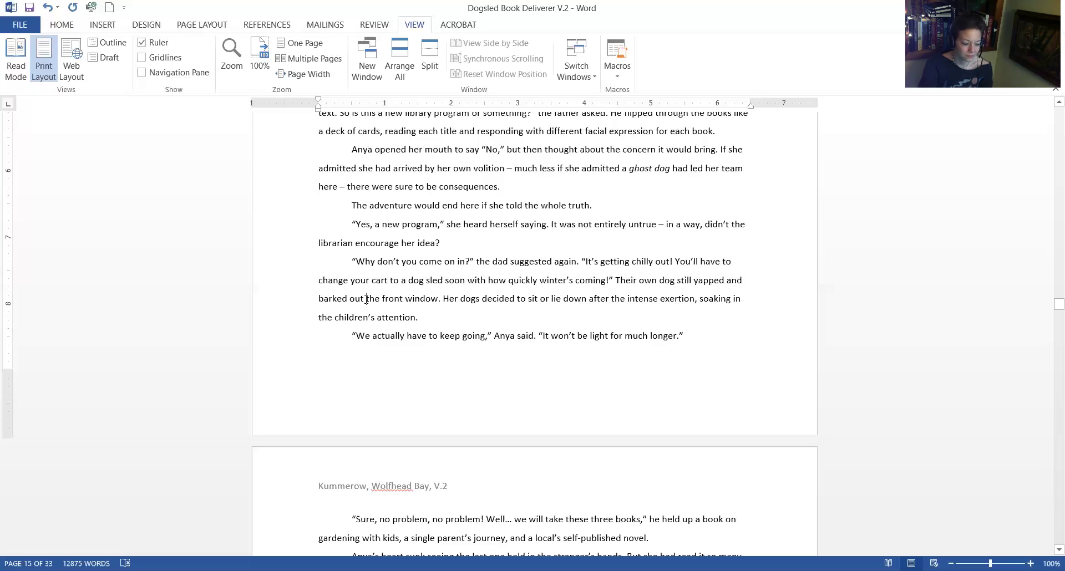
- Replace 'out' with 'from behind' so the dog barks from behind the front window
drag(361, 299, 355, 300)
text(from be)
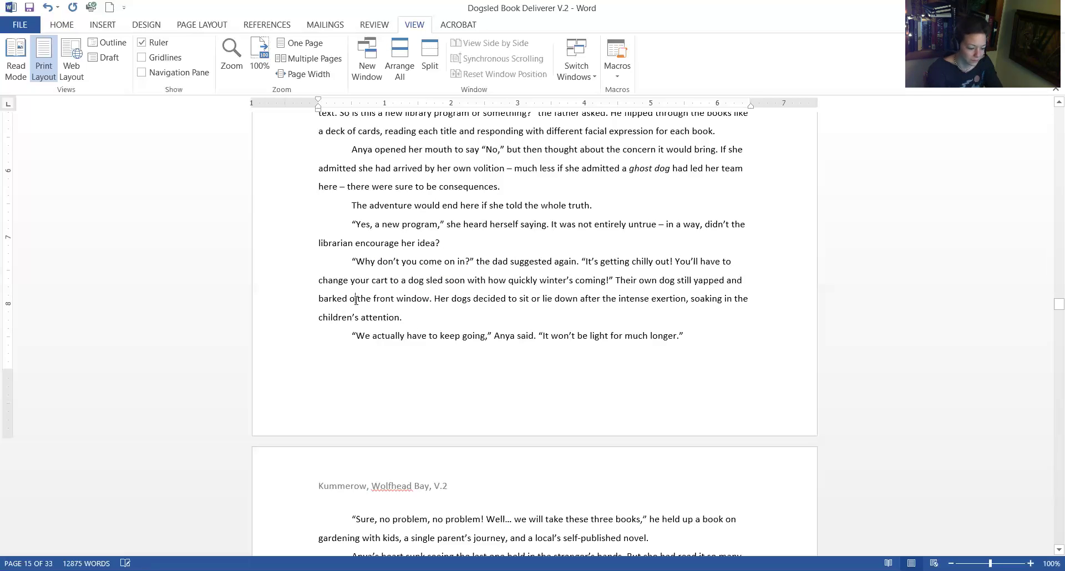
text(hind)
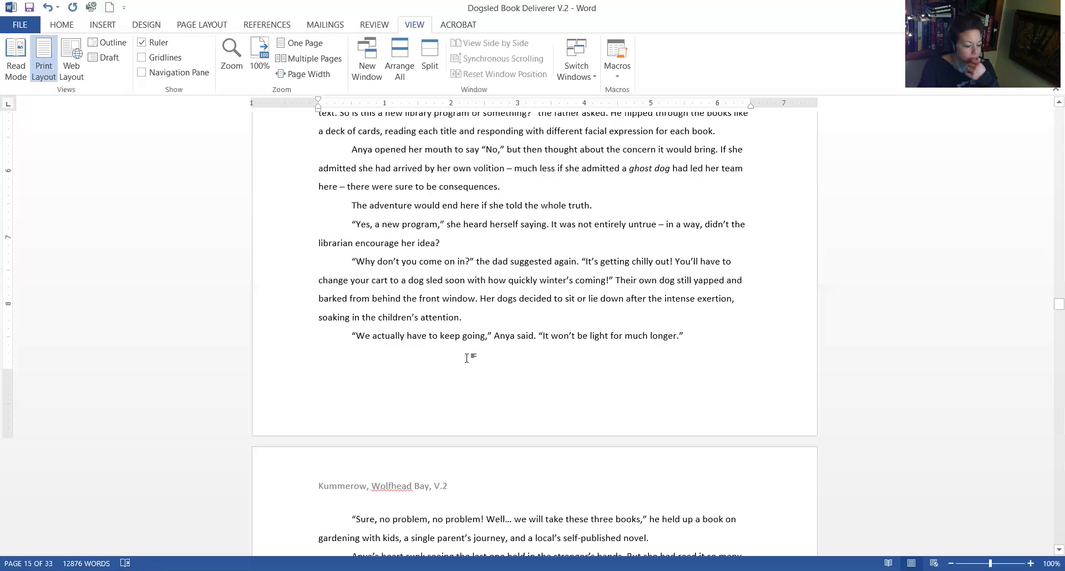
scroll(469, 355, down, 3)
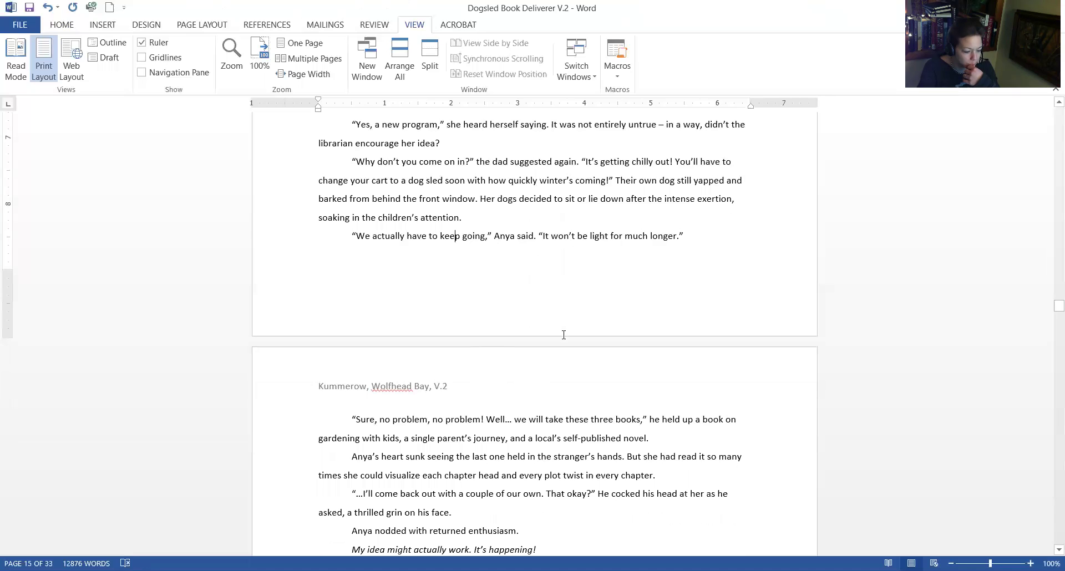
scroll(563, 352, down, 5)
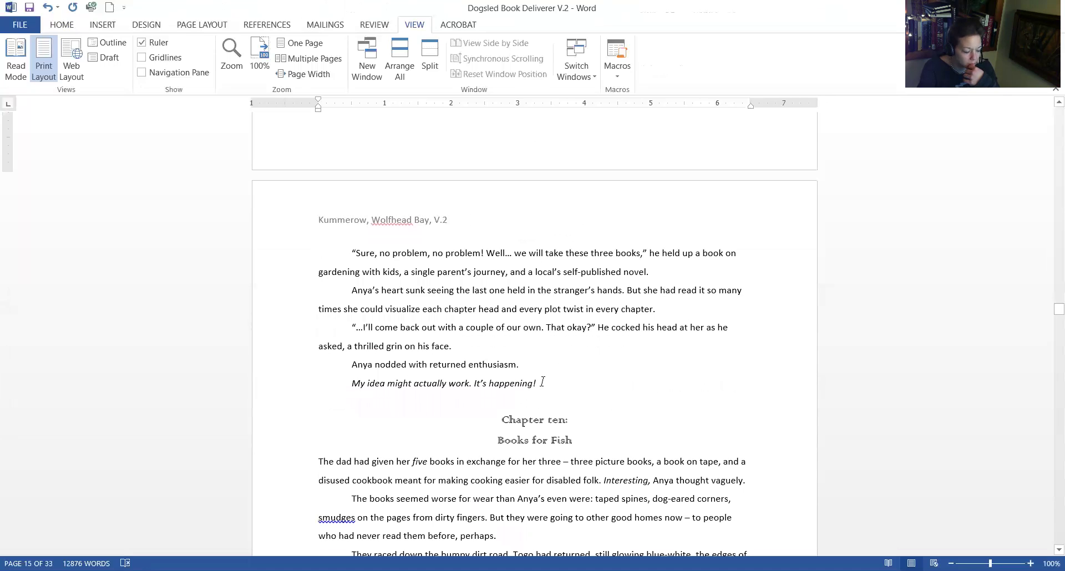
scroll(543, 380, down, 1)
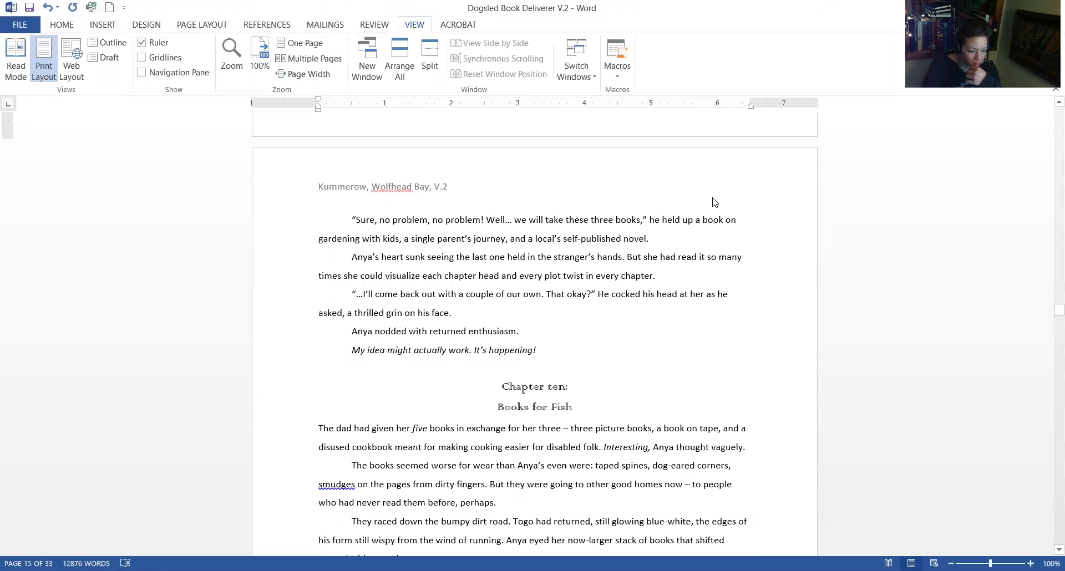
- Rewrite 'a book on' as 'the books one at a time, one about'
double_click(730, 221)
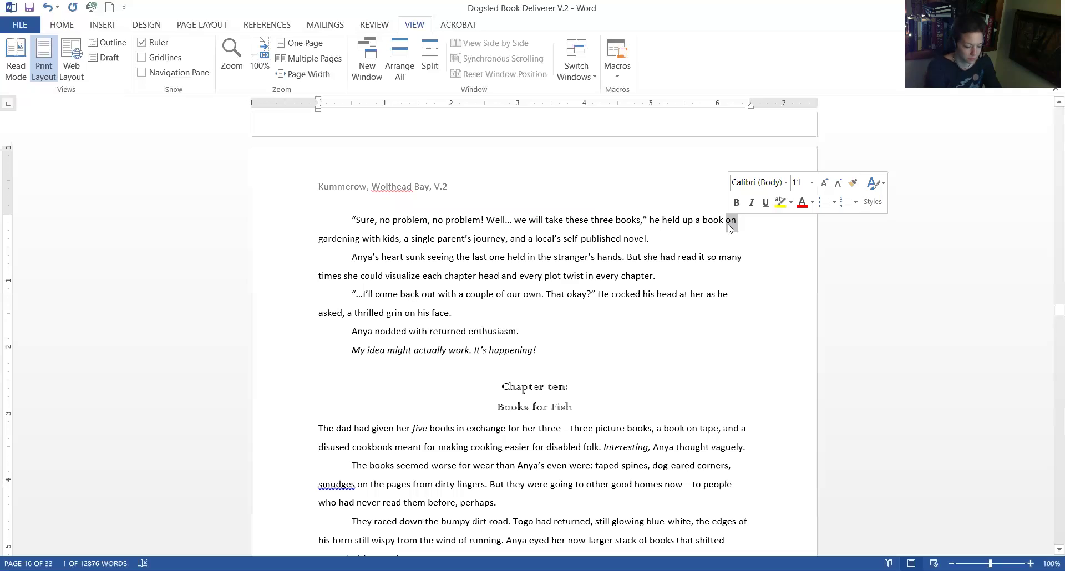
text(about)
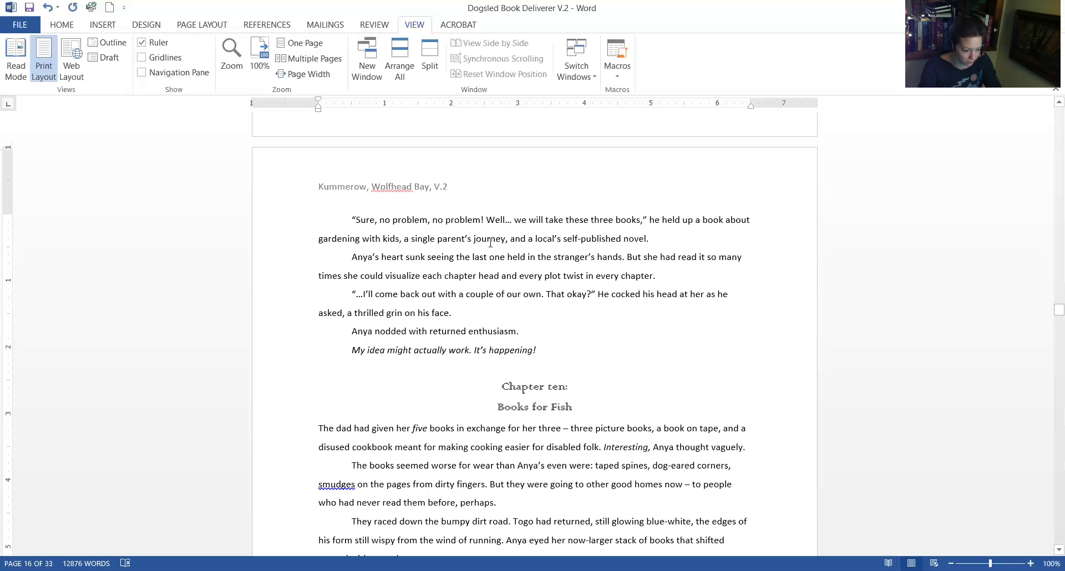
double_click(710, 219)
key(BackSpace)
key(BackSpace)
key(BackSpace)
text(the books one at a tim)
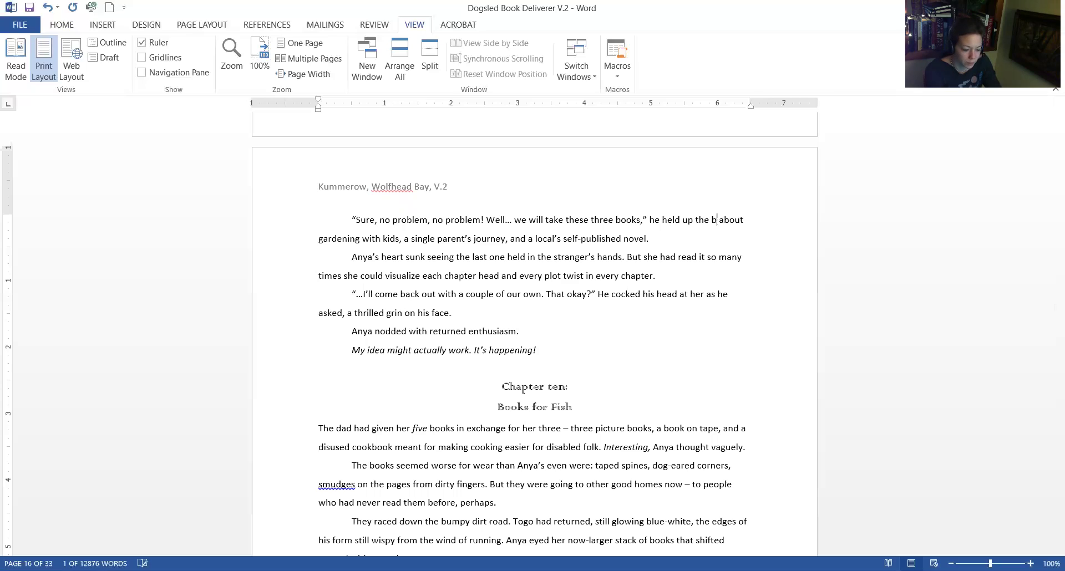
text(e:)
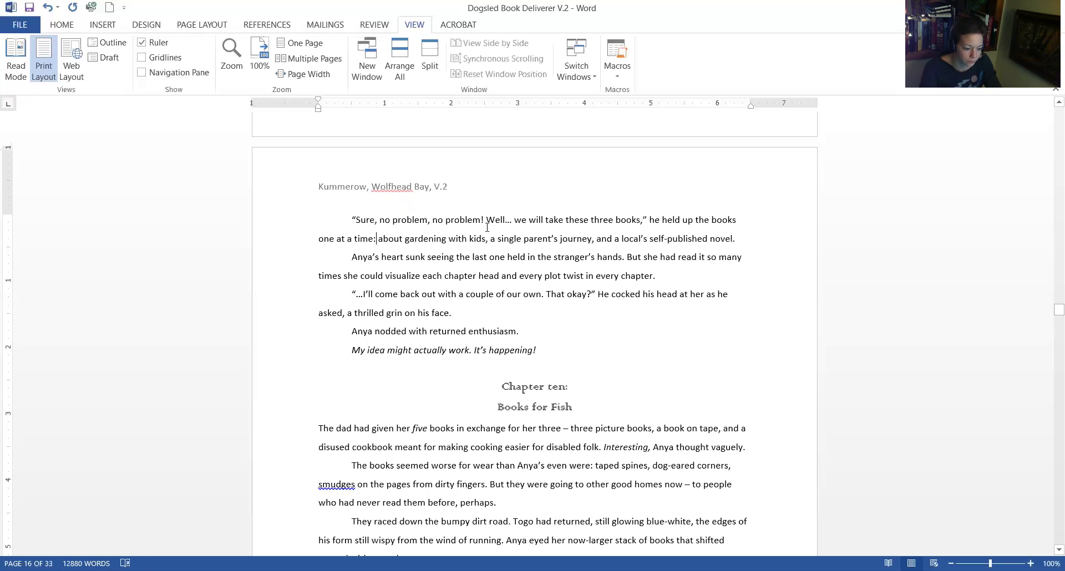
key(BackSpace)
text(, books)
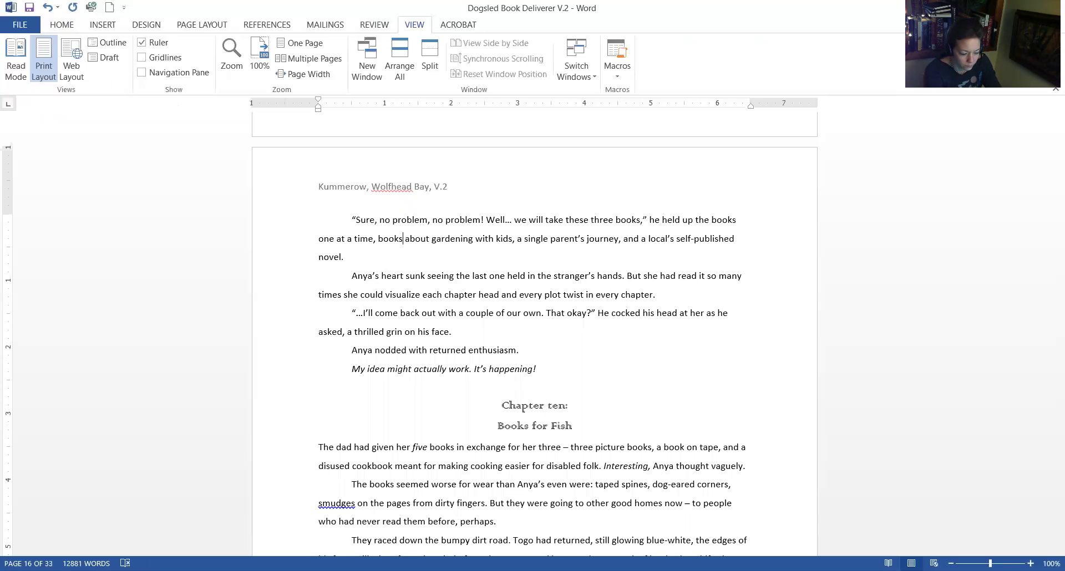
key(BackSpace)
key(BackSpace)
key(BackSpace)
key(BackSpace)
key(BackSpace)
key(BackSpace)
text(one)
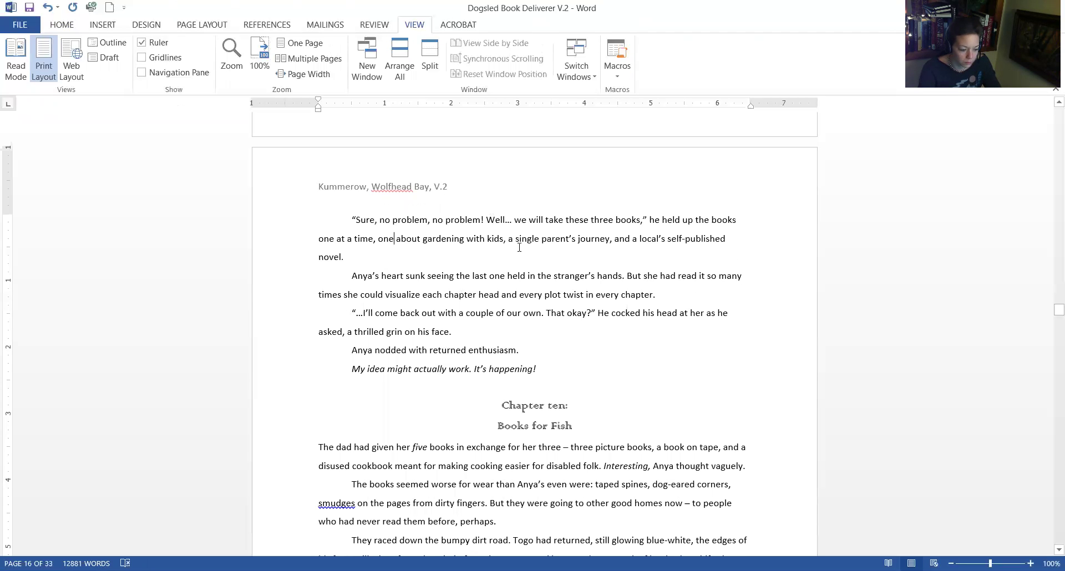
- Insert 'one about' before the parent's-journey book and 'one' before the local's novel
click(509, 242)
text(one about)
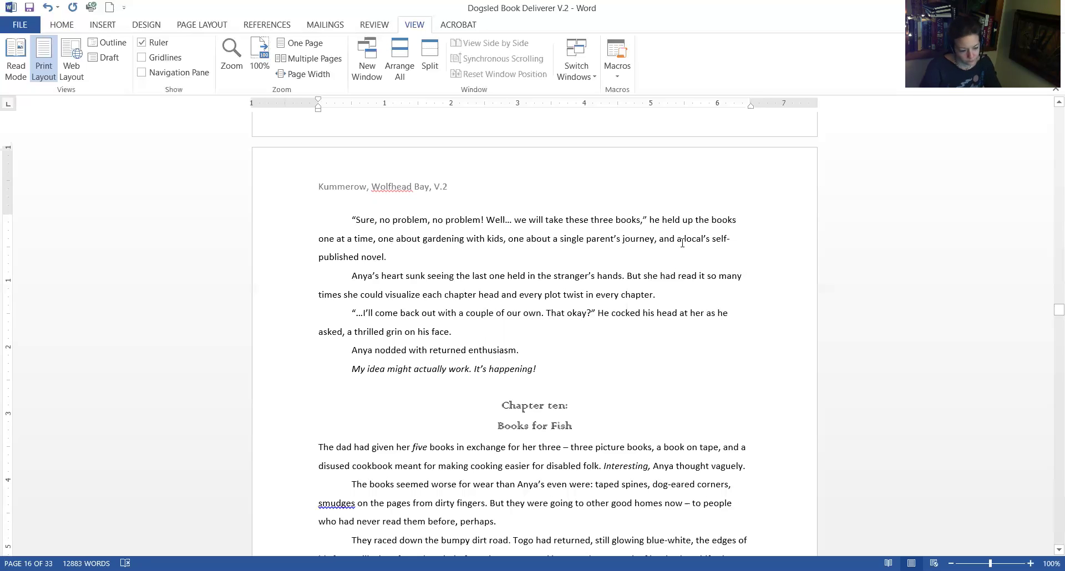
click(676, 239)
text(one)
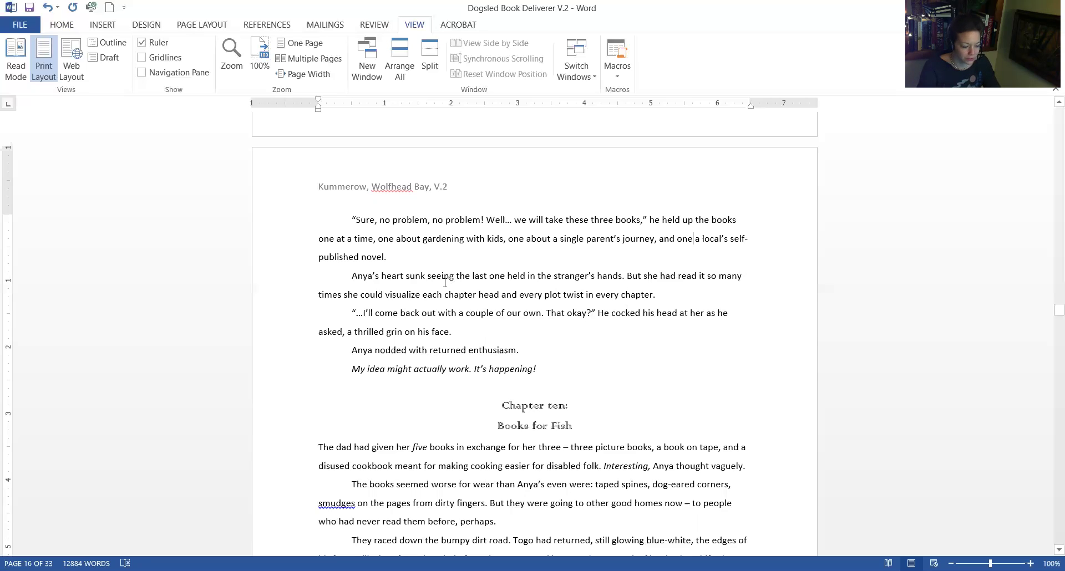
scroll(455, 315, down, 1)
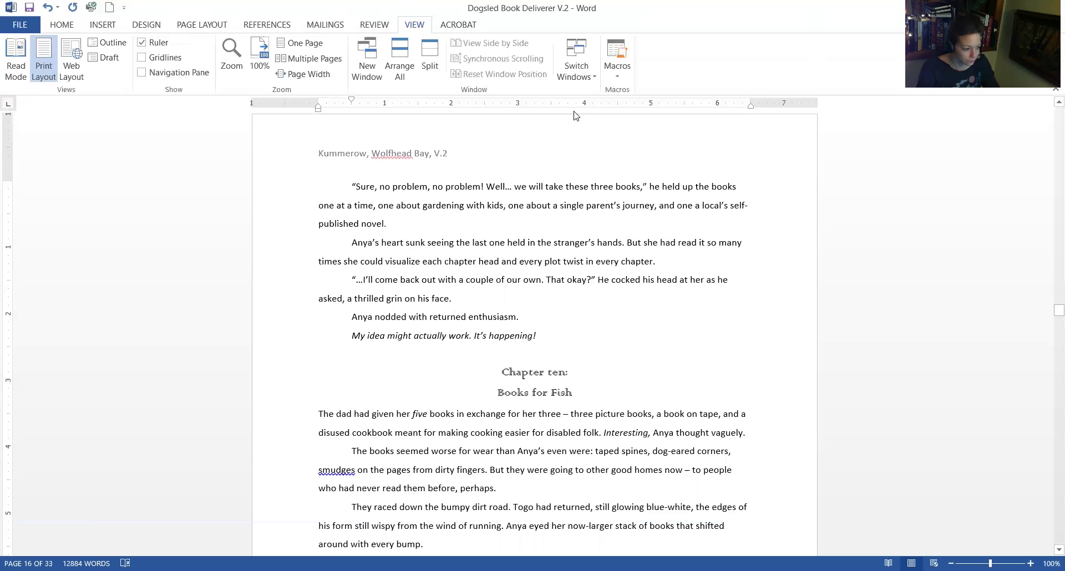
- Save the document
click(29, 8)
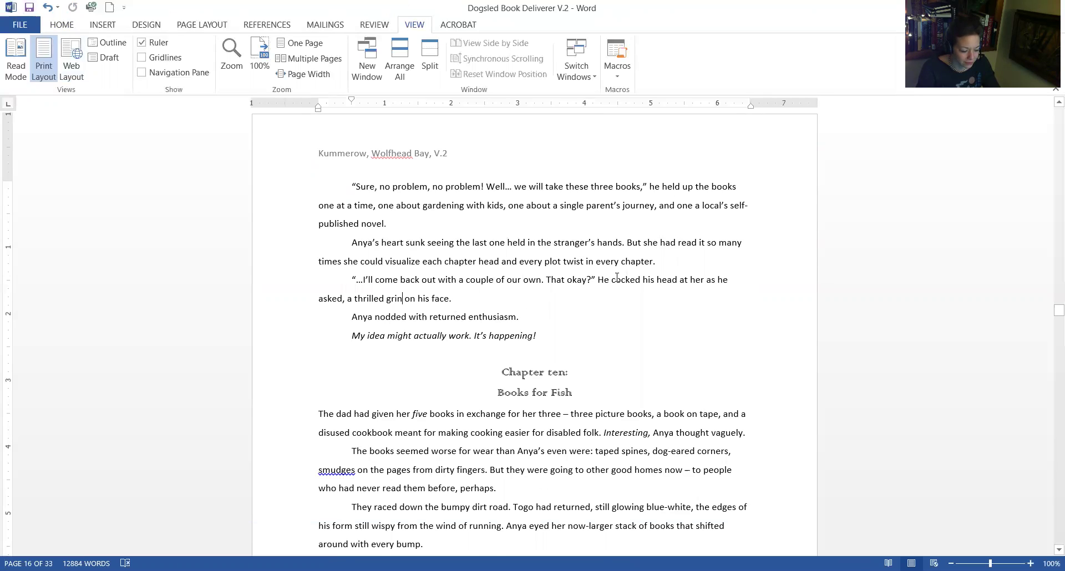
click(662, 261)
click(471, 315)
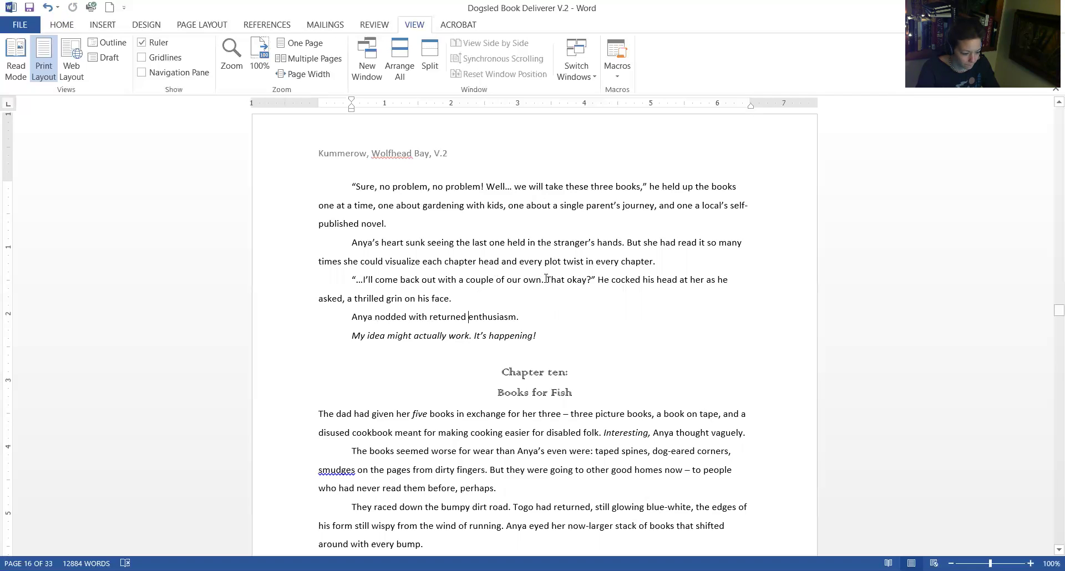
- Change the promise to 'be right back with a couple of our own.' and drop the space after 'face.'
drag(546, 279, 375, 281)
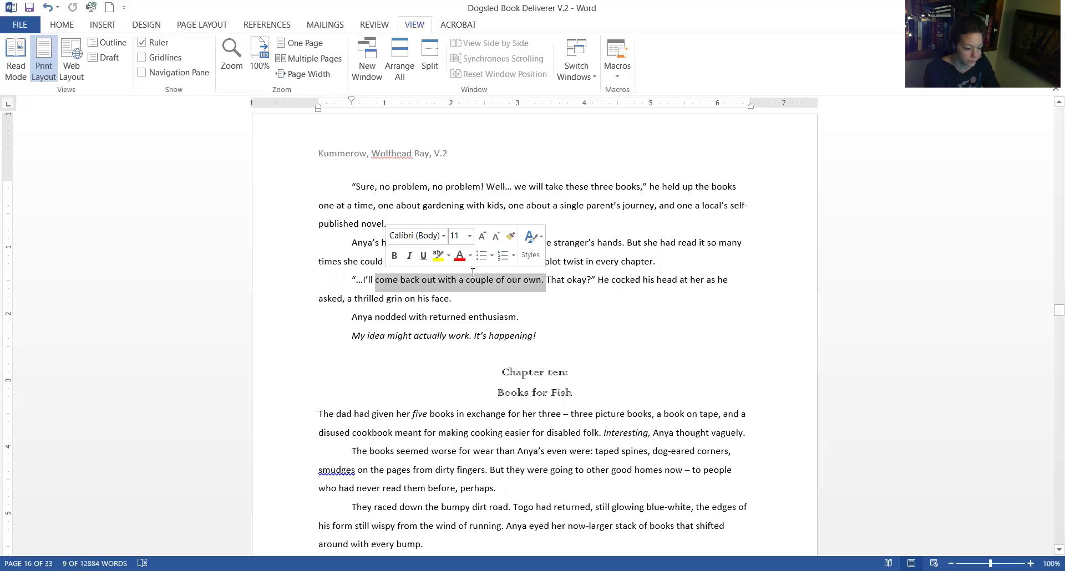
text(be right back with a couple of our own.)
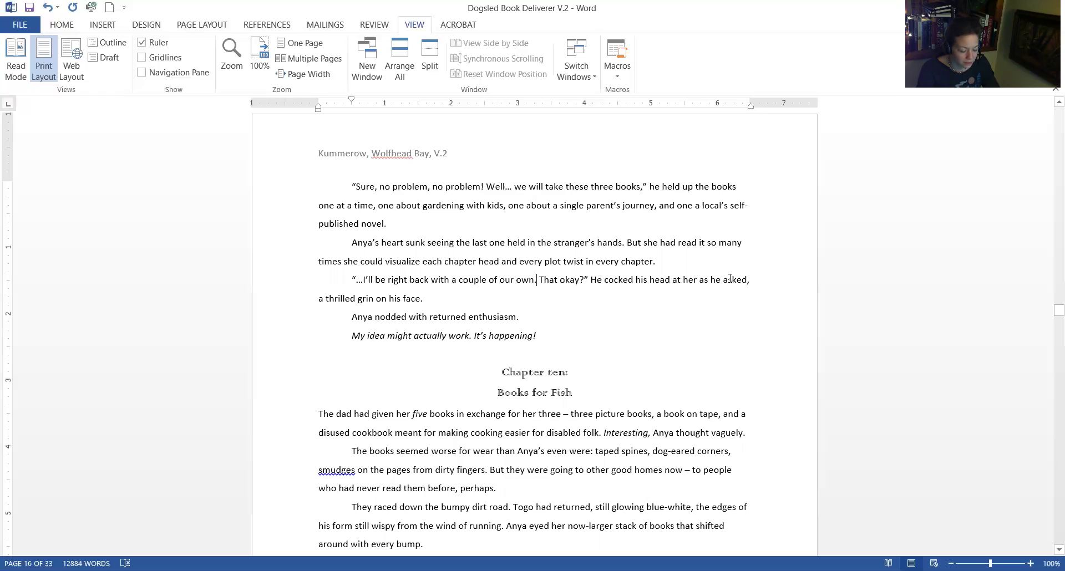
click(427, 288)
key(BackSpace)
- Scroll down to Chapter ten and save the document
scroll(536, 338, down, 1)
scroll(536, 337, down, 3)
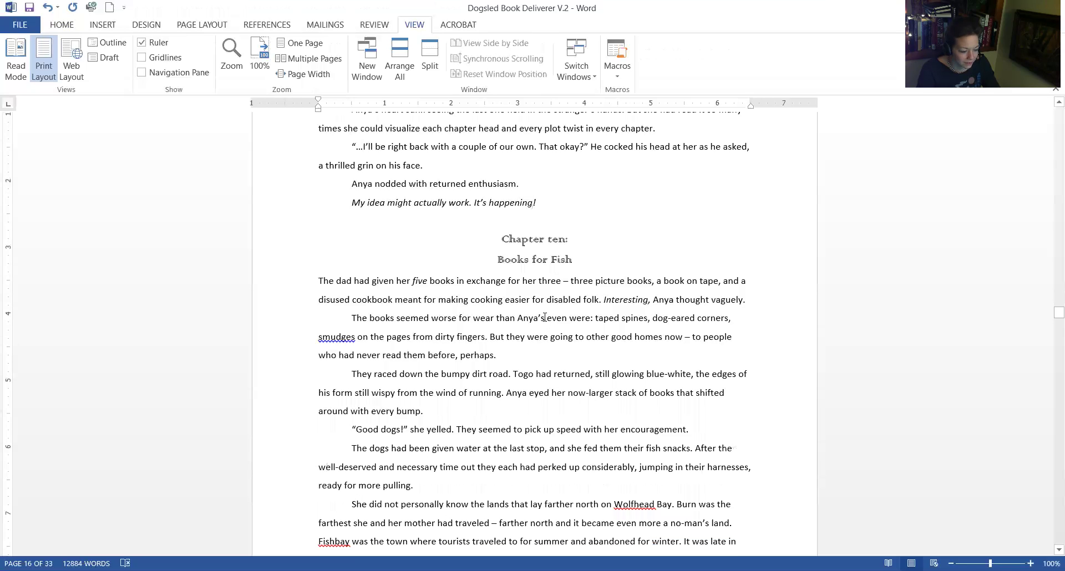
scroll(591, 311, down, 1)
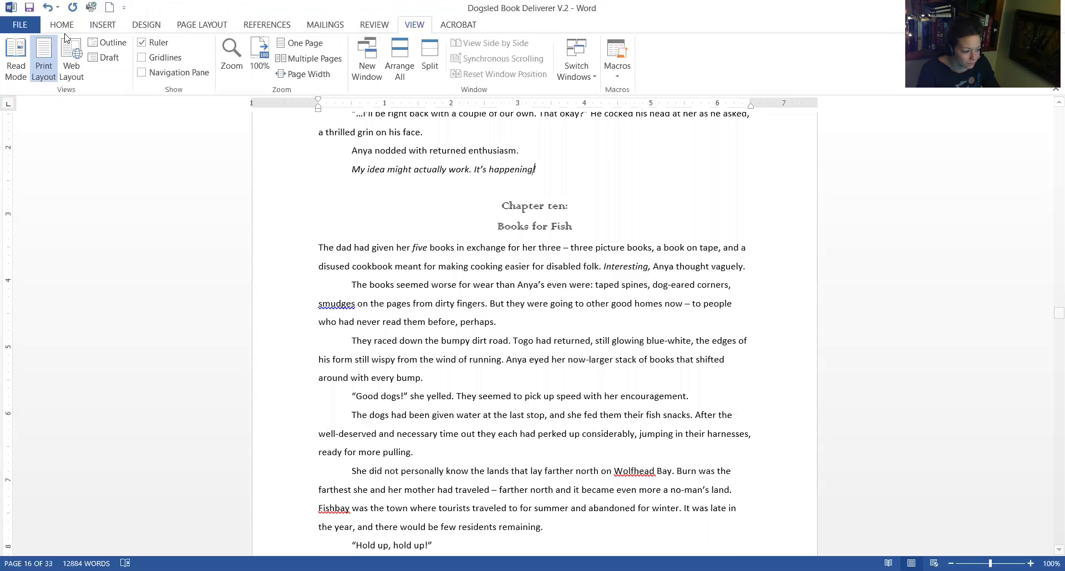
click(30, 7)
scroll(630, 166, down, 1)
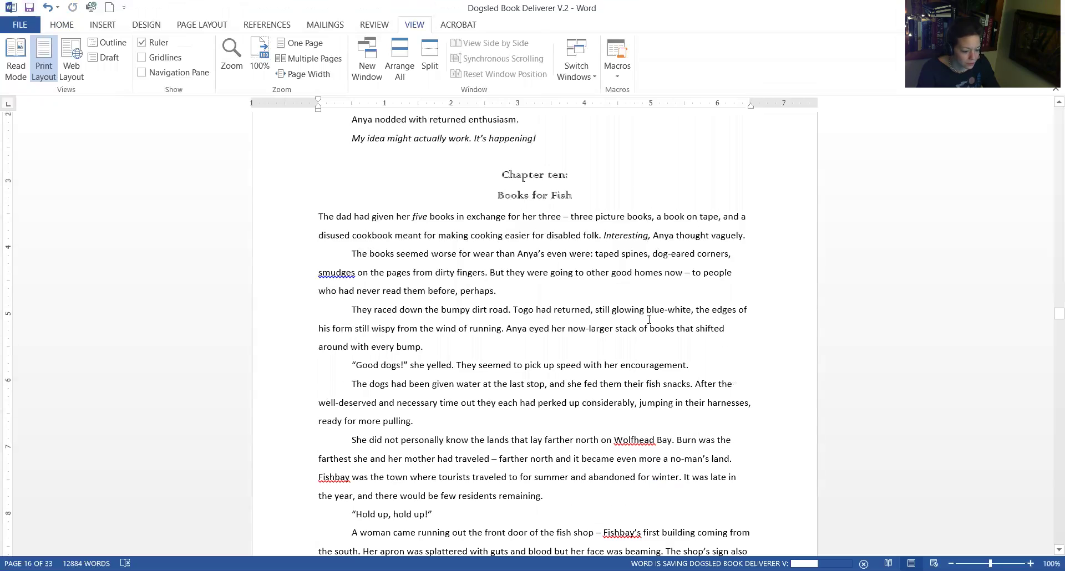
scroll(652, 337, up, 1)
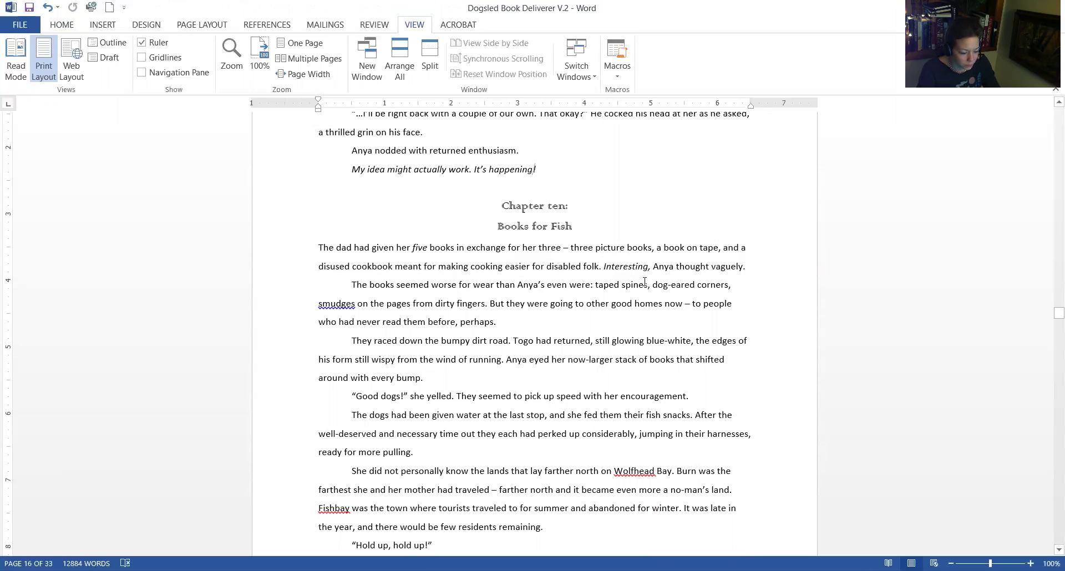
- Replace the dash after 'her three' with a colon
click(568, 248)
key(BackSpace)
key(BackSpace)
text(:)
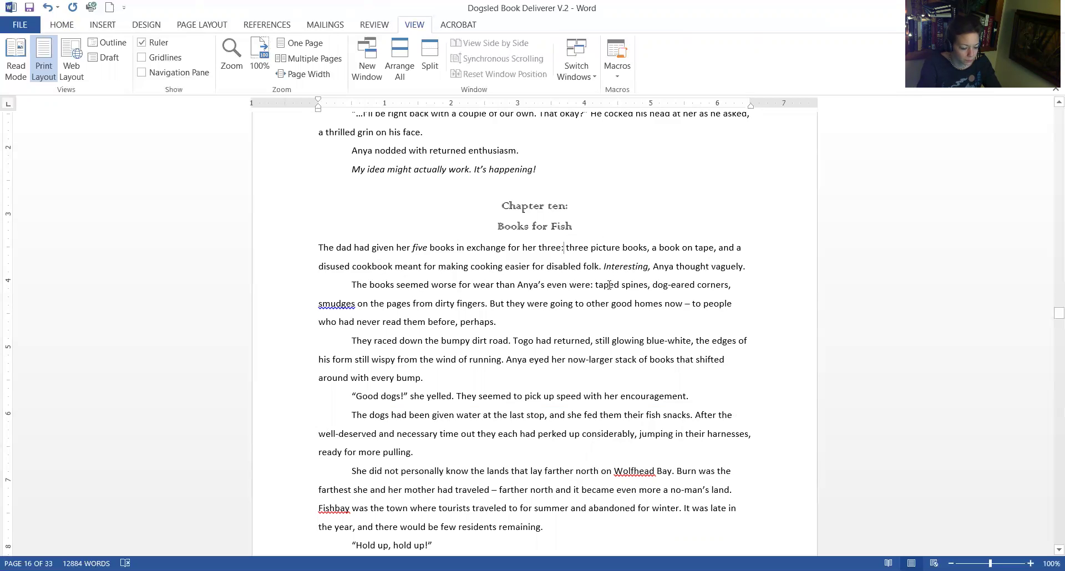
- Replace 'meant' with 'about' and remove the stray 'for' in the cookbook sentence
double_click(415, 266)
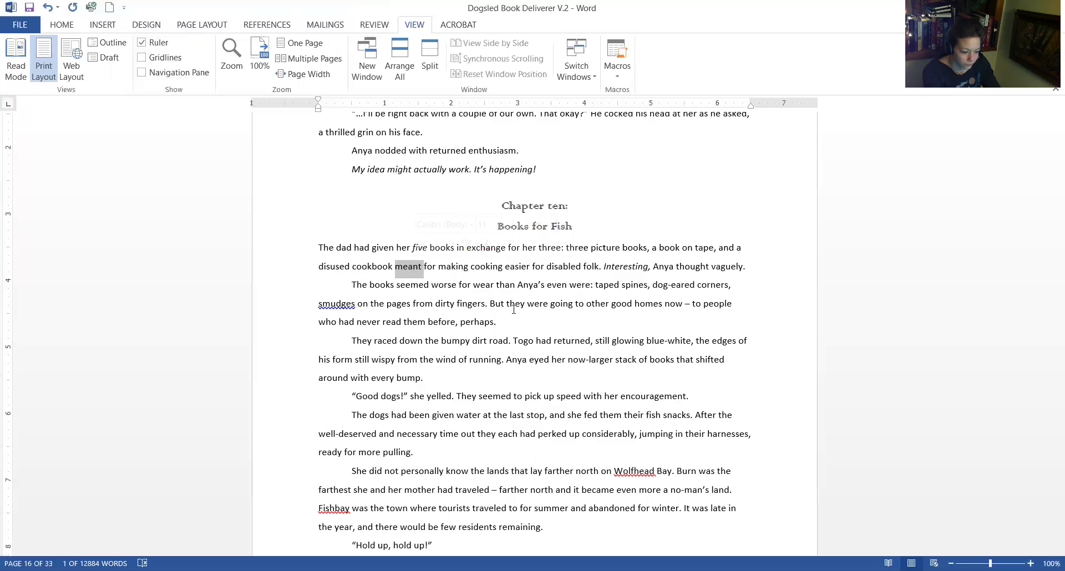
text(about)
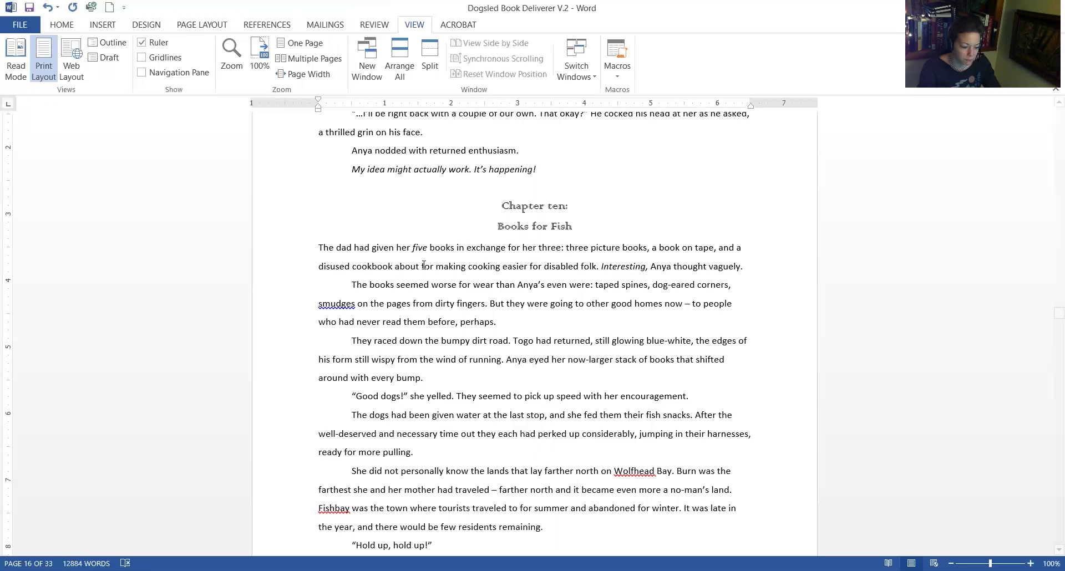
double_click(426, 266)
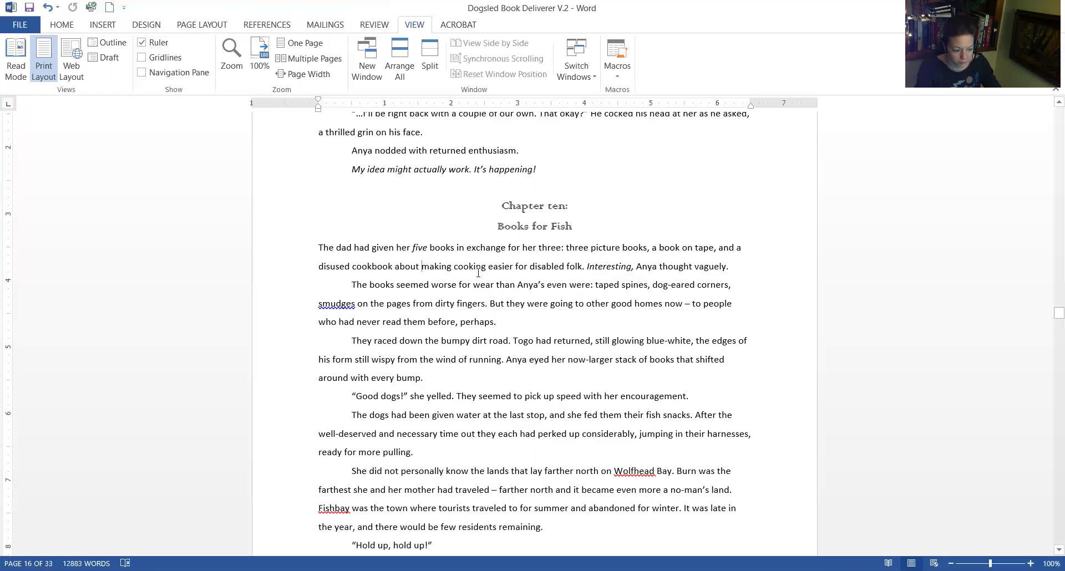
- Check the synonym suggestions for 'about', then select the word again
right_click(409, 270)
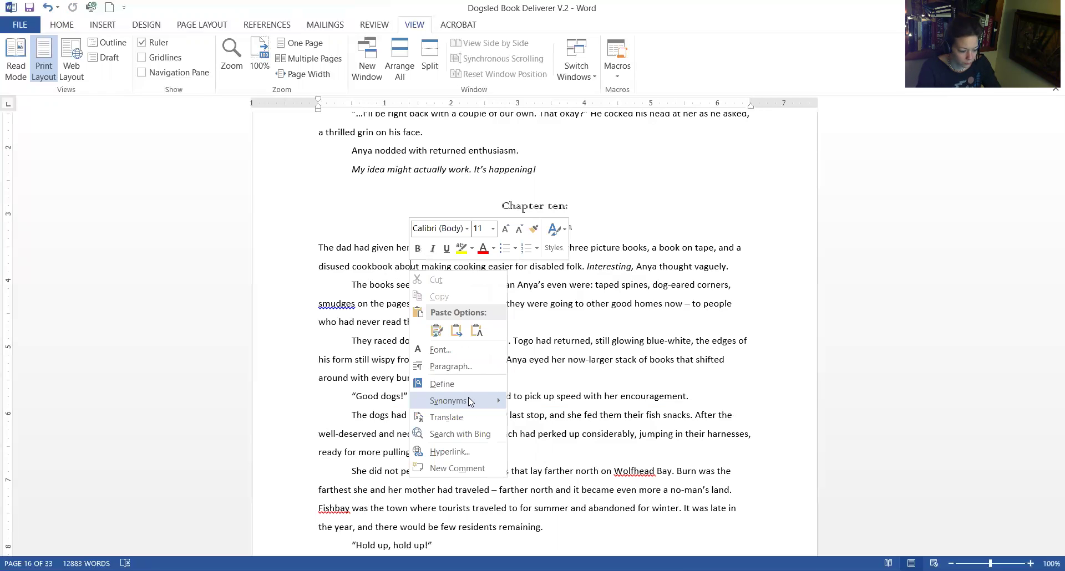
mouse_move(469, 399)
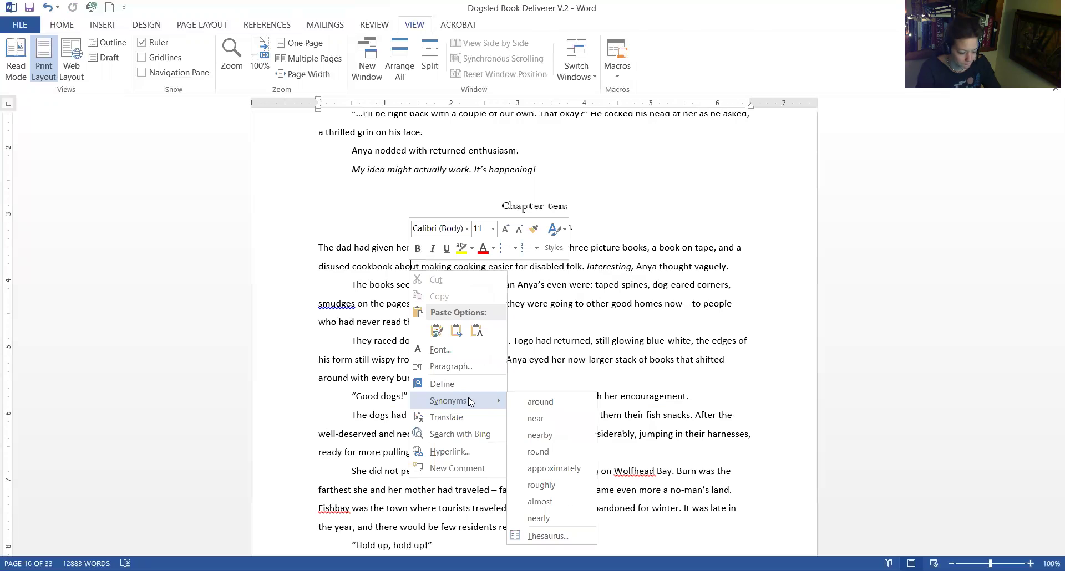
click(684, 311)
double_click(408, 268)
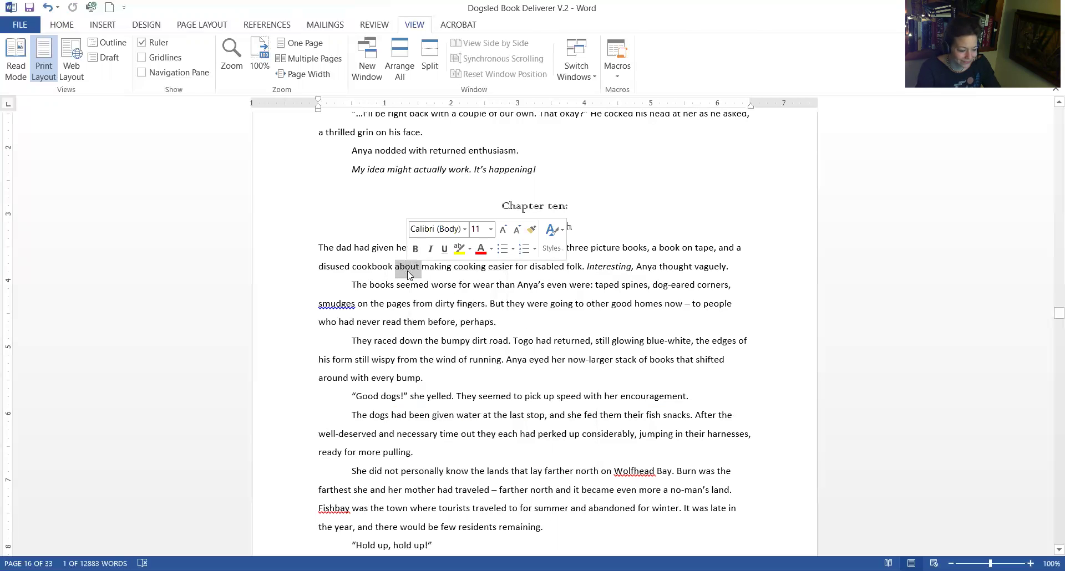
- Comment 'Not crazy about this word.' on 'about' and display comments beside the page
click(370, 25)
click(240, 61)
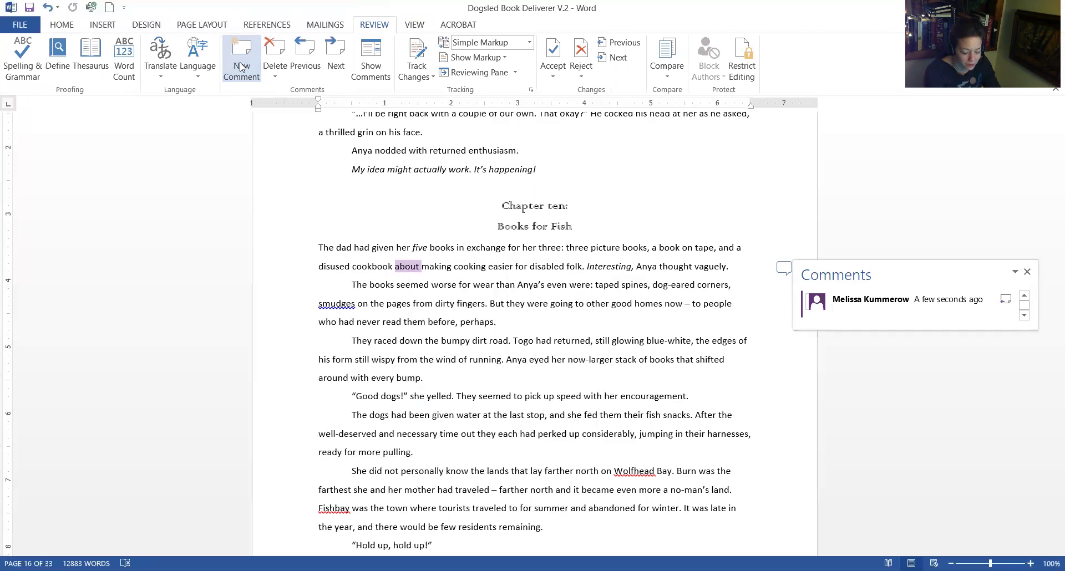
text(Not crazy about)
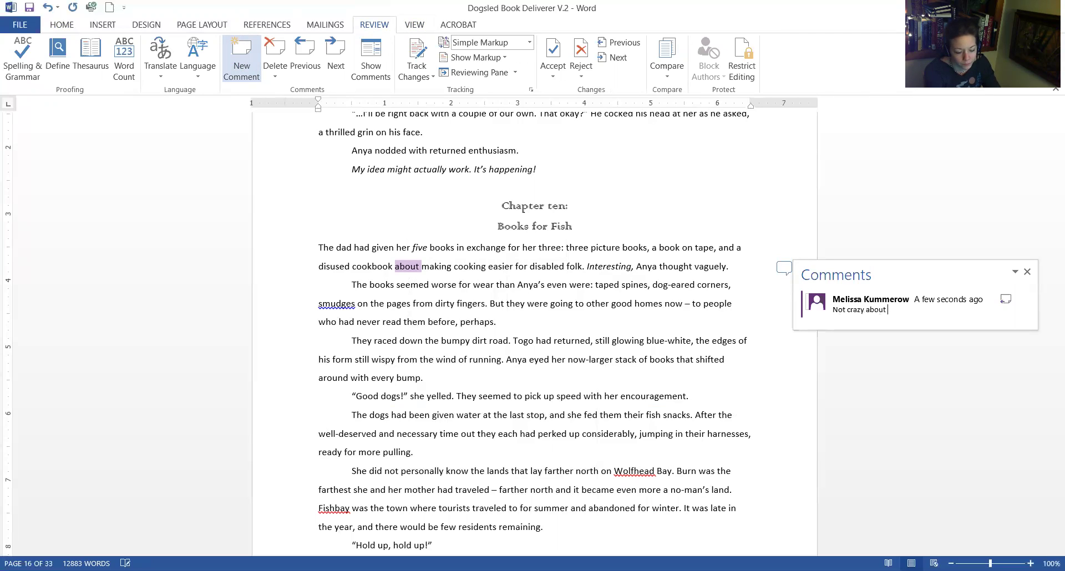
text( this word.)
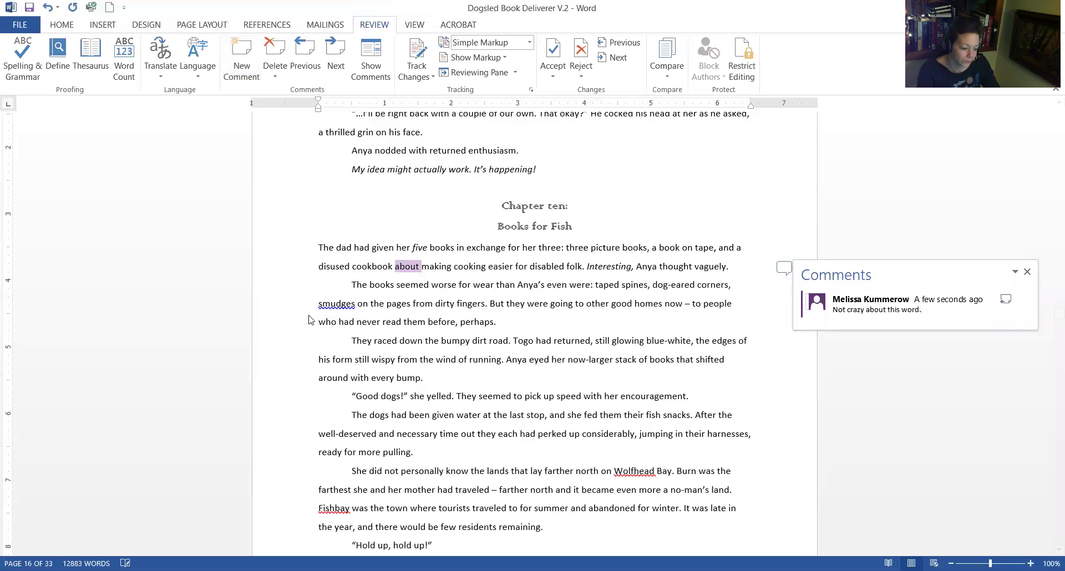
click(471, 302)
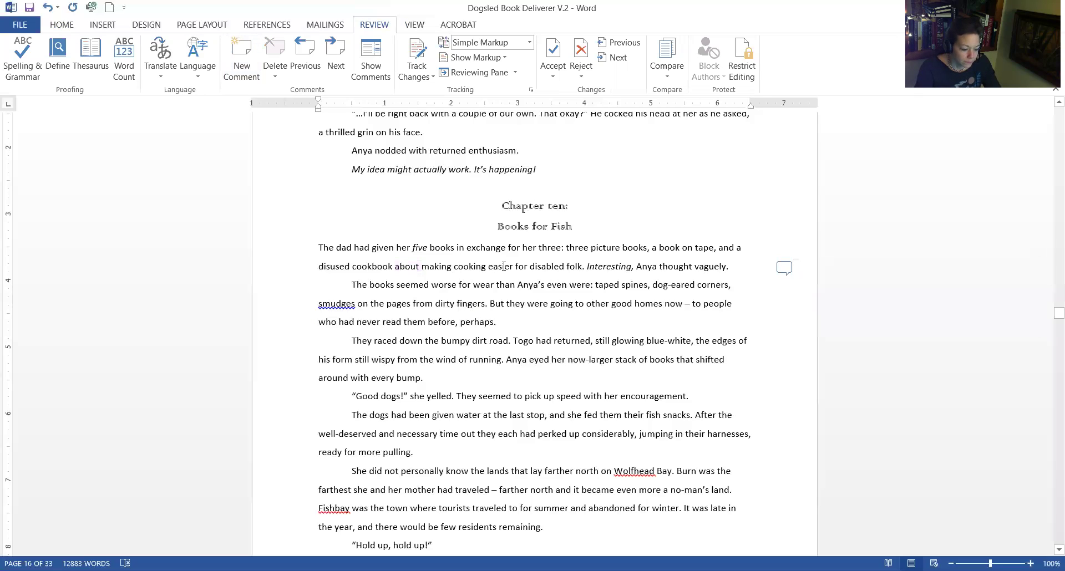
click(372, 71)
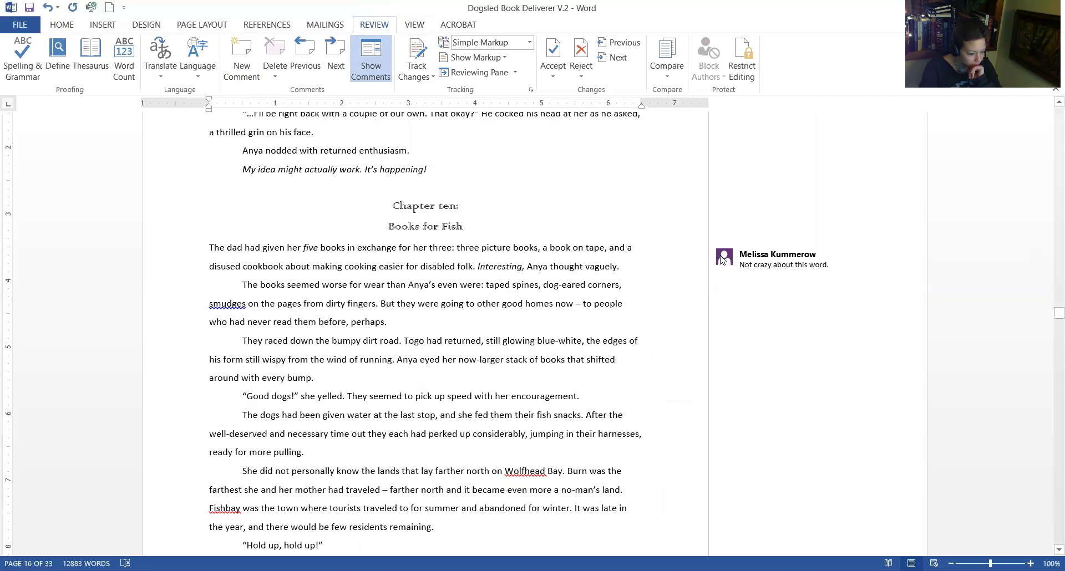
mouse_move(743, 258)
click(618, 267)
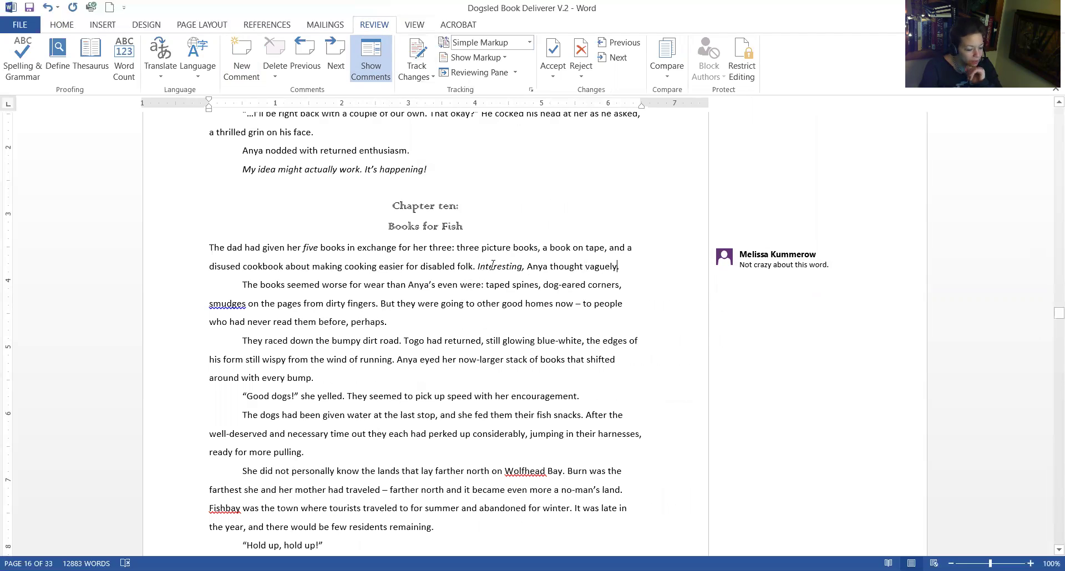
click(549, 266)
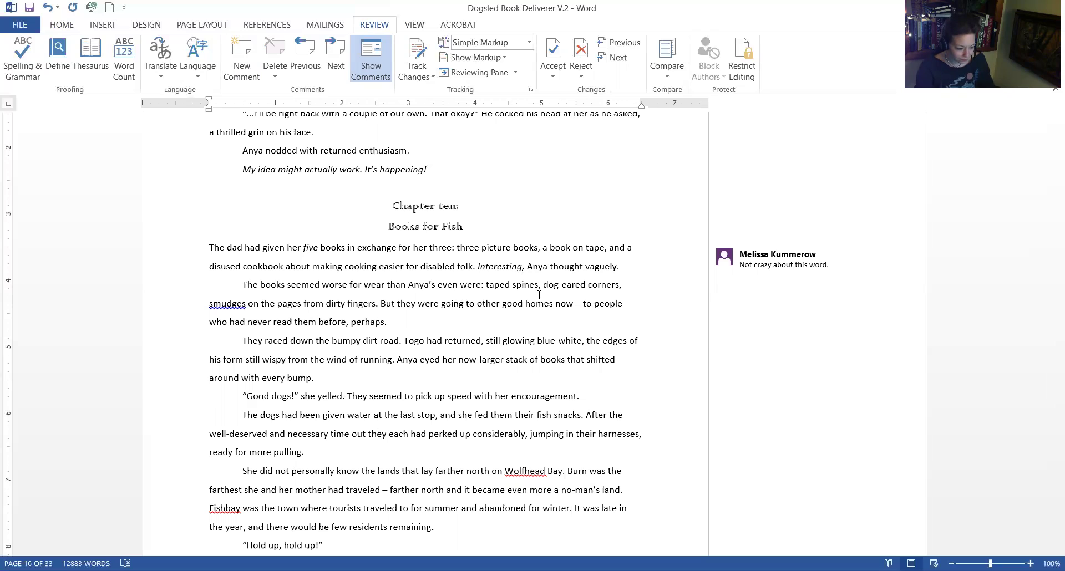
- Insert 'even' before Anya's and delete the duplicated 'even'
scroll(499, 323, down, 1)
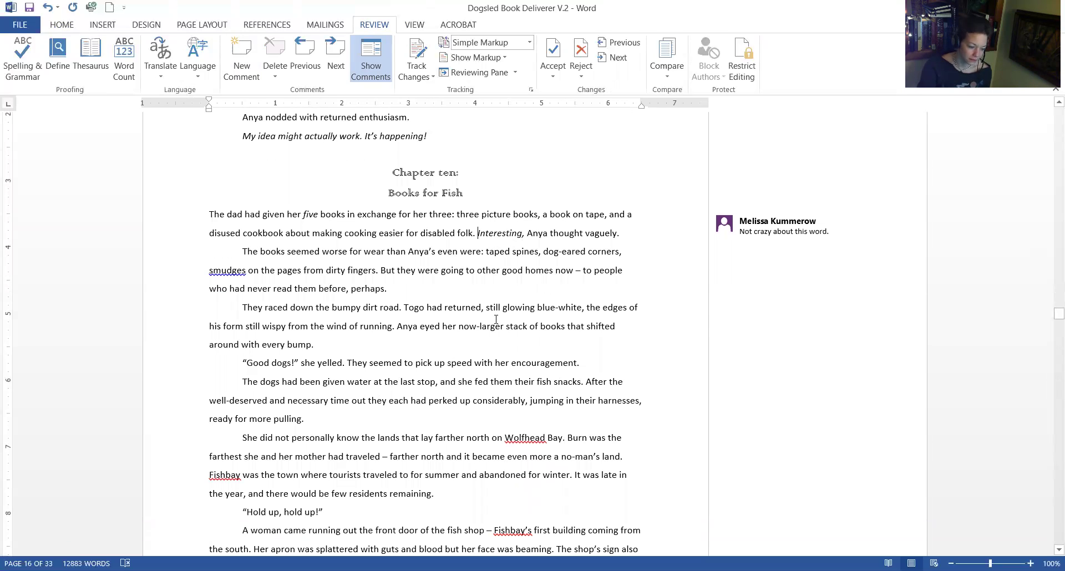
click(410, 253)
text(even)
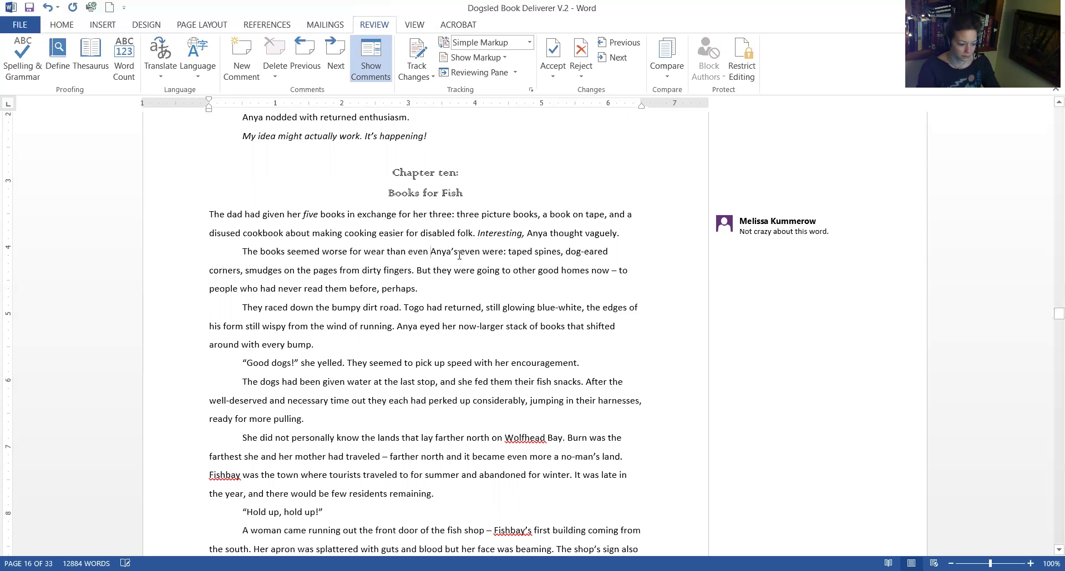
double_click(470, 253)
key(Delete)
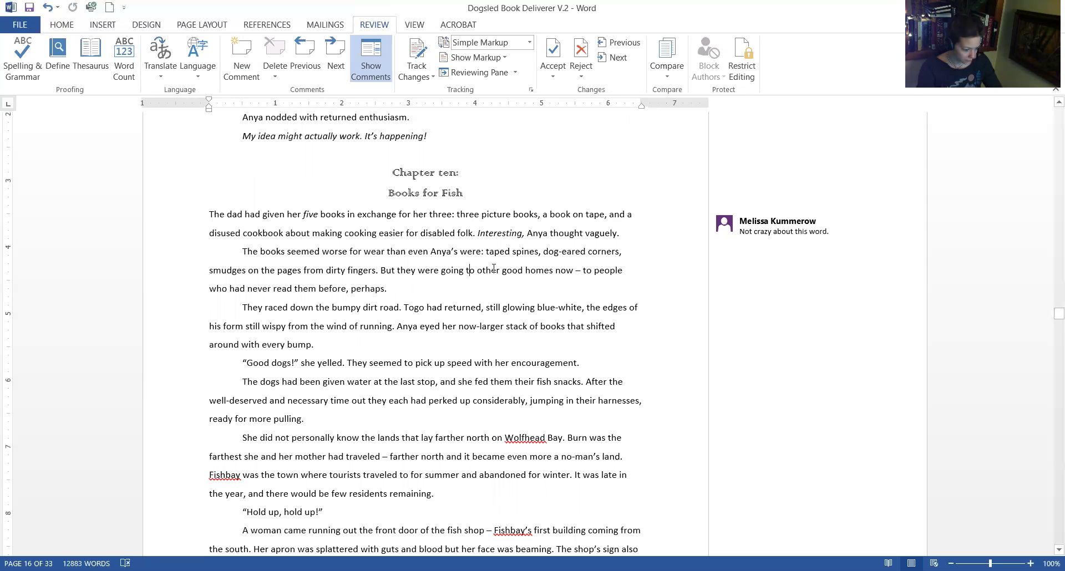
key(Down)
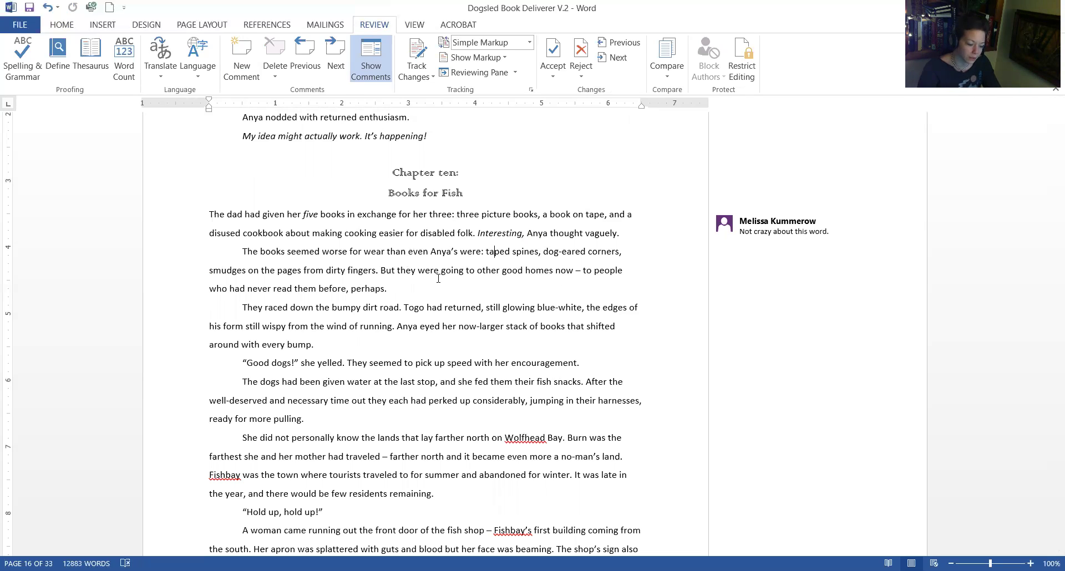
- Replace the colon after 'were' with ', with their'
drag(428, 214, 515, 214)
click(482, 251)
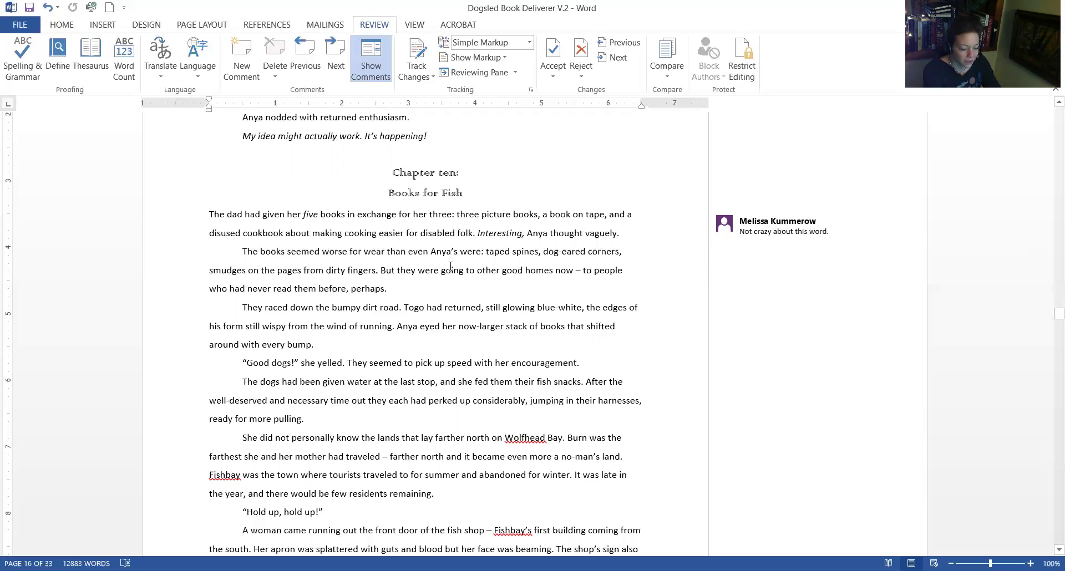
key(BackSpace)
key(BackSpace)
text(with)
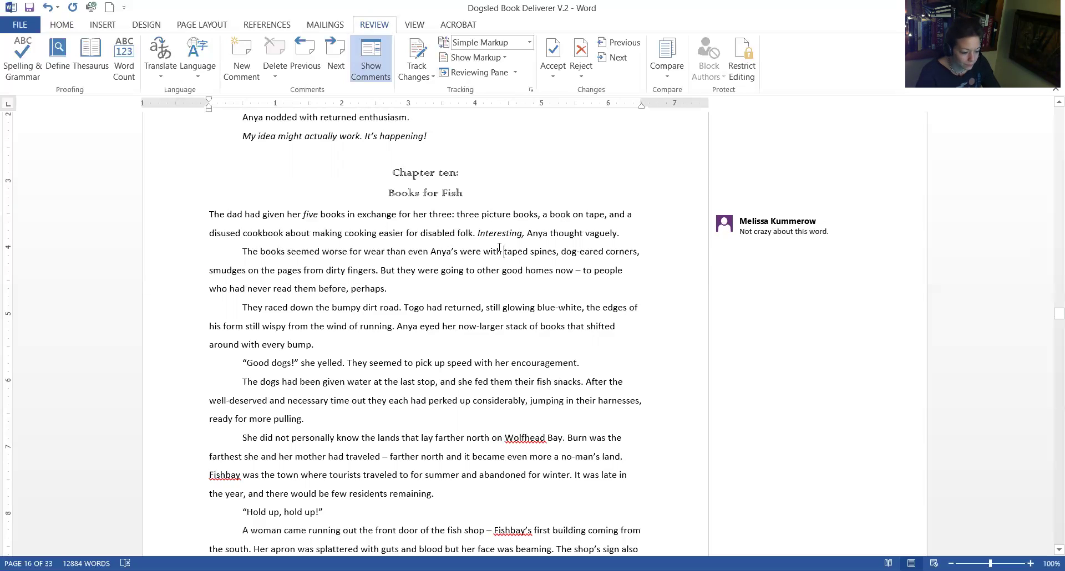
click(482, 252)
text(,)
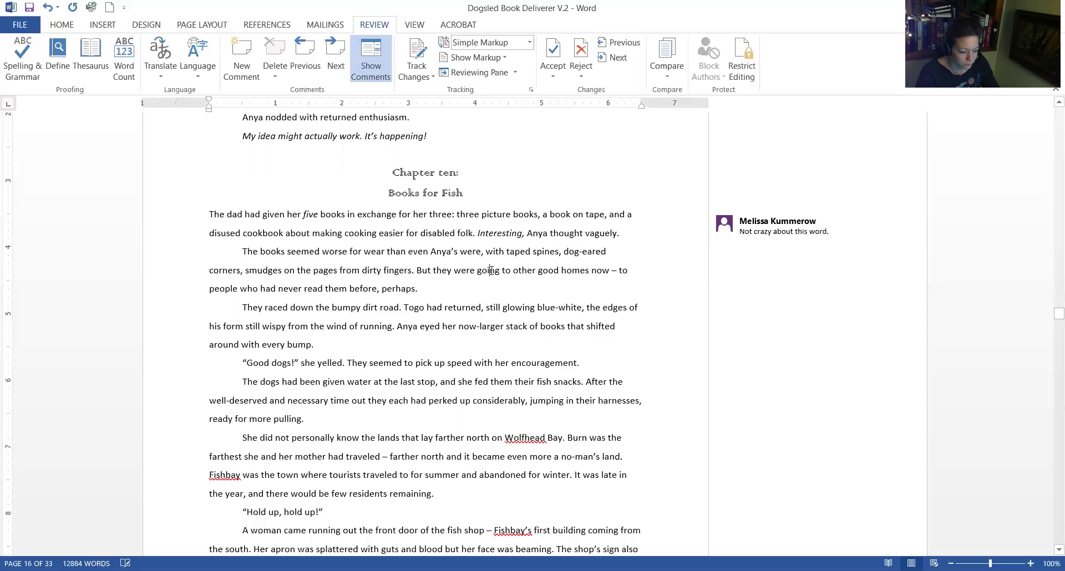
click(507, 252)
text(their)
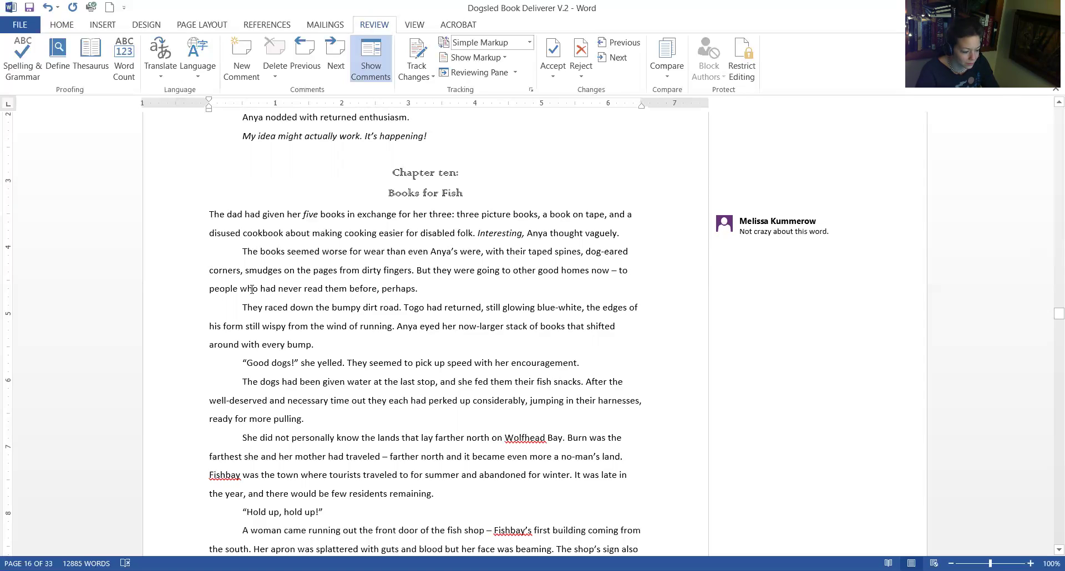
- Add 'and' before smudges and change 'perhaps' to 'hopefully'
click(245, 270)
text(and)
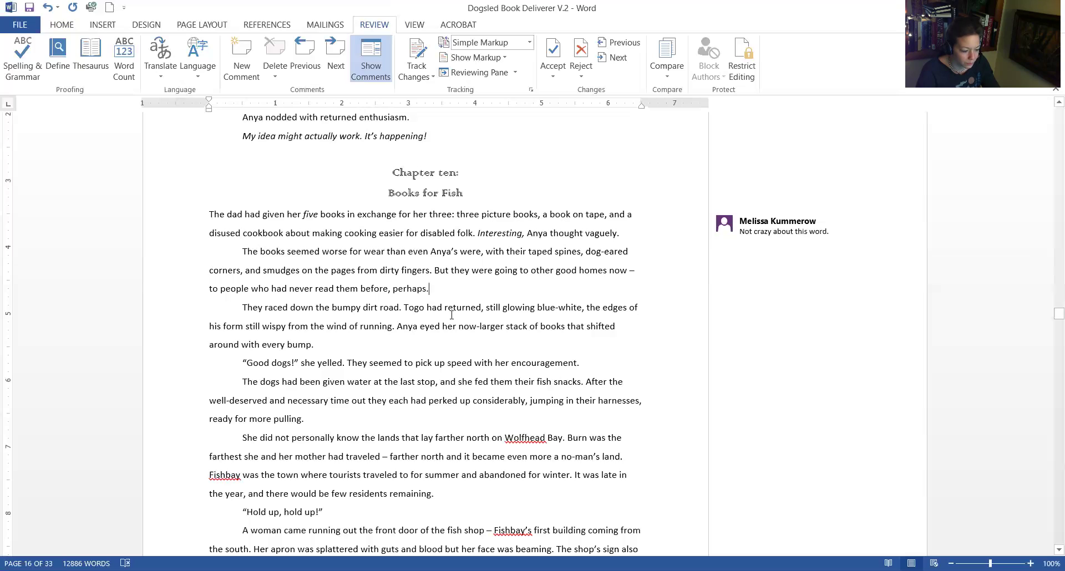
scroll(450, 326, down, 1)
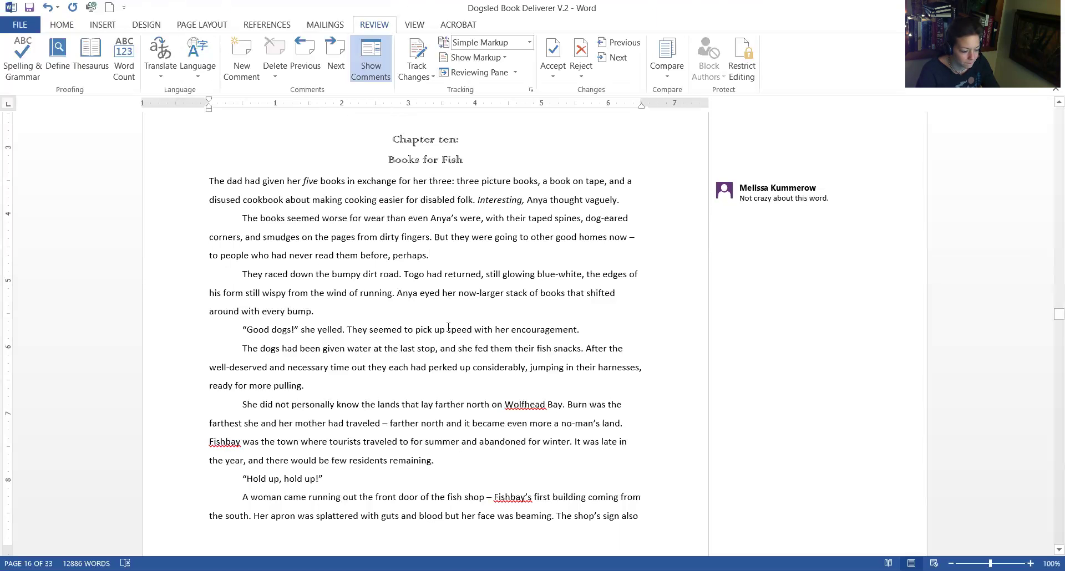
double_click(414, 256)
text(hopefully)
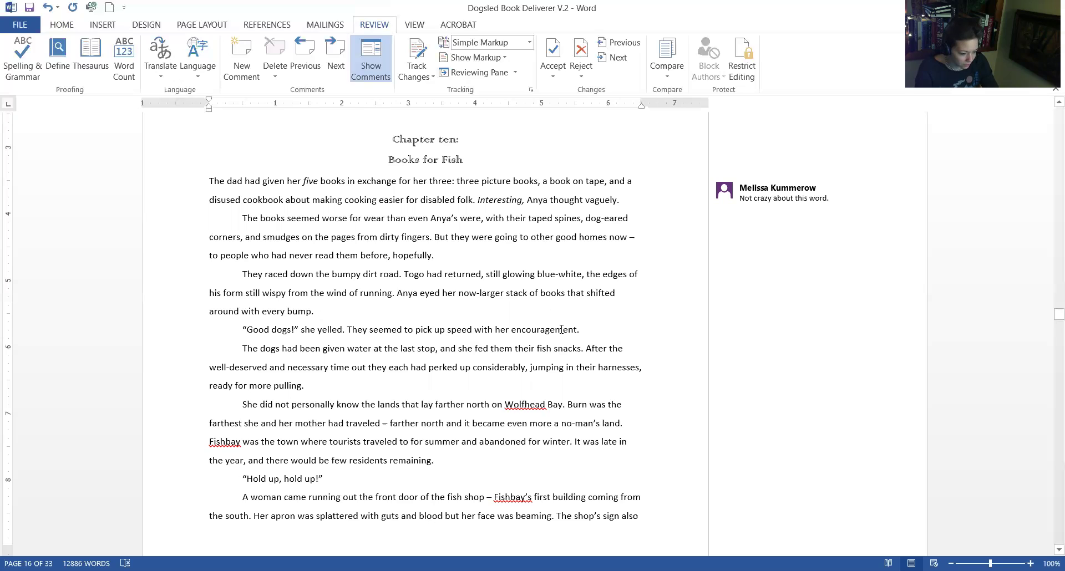
- Change 'stack' to 'bag' and 'that' to 'which' in the Togo paragraph
click(562, 293)
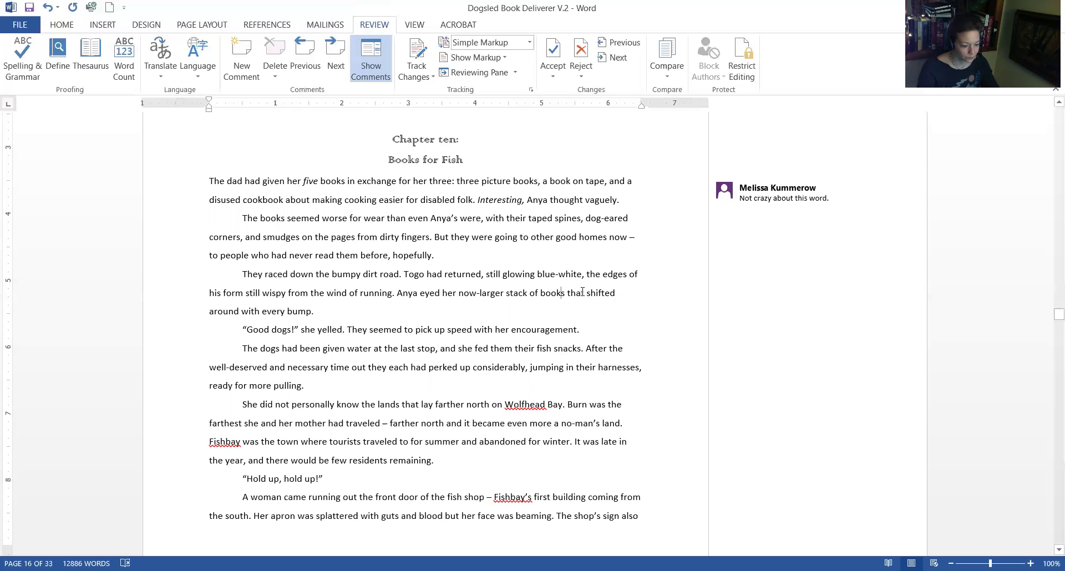
double_click(509, 297)
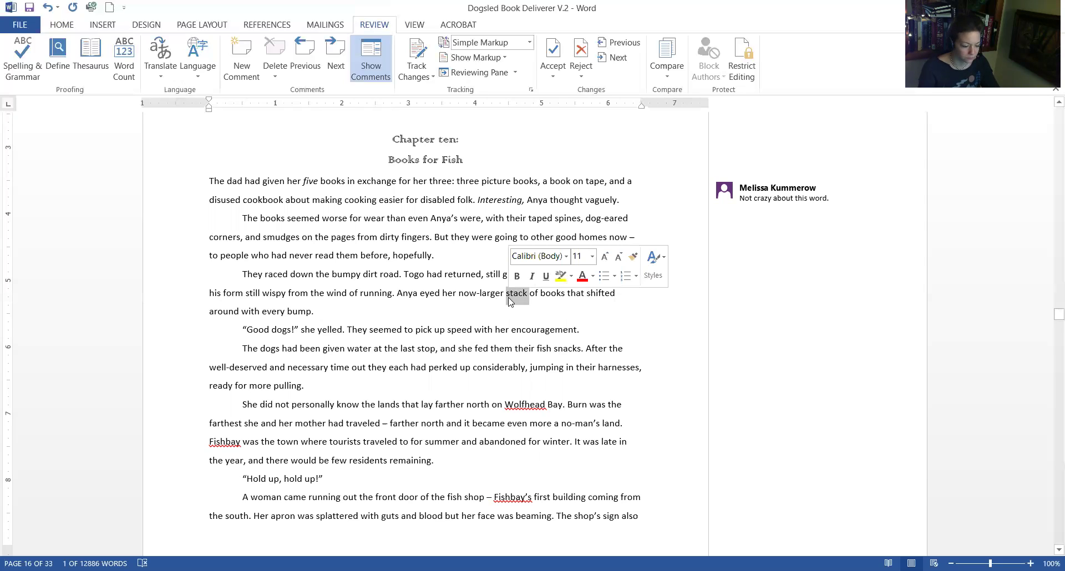
text(bag)
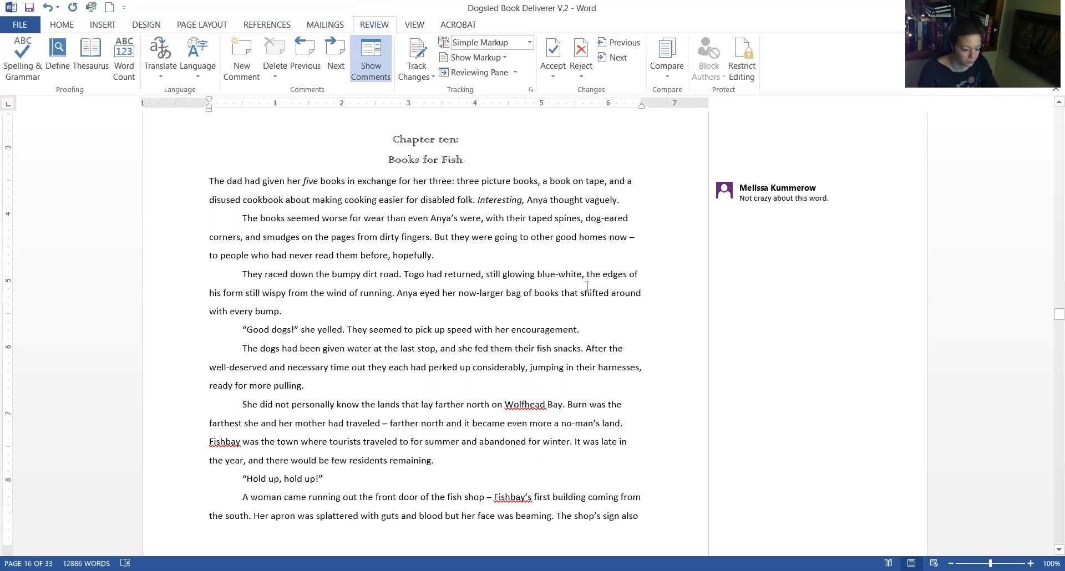
double_click(572, 294)
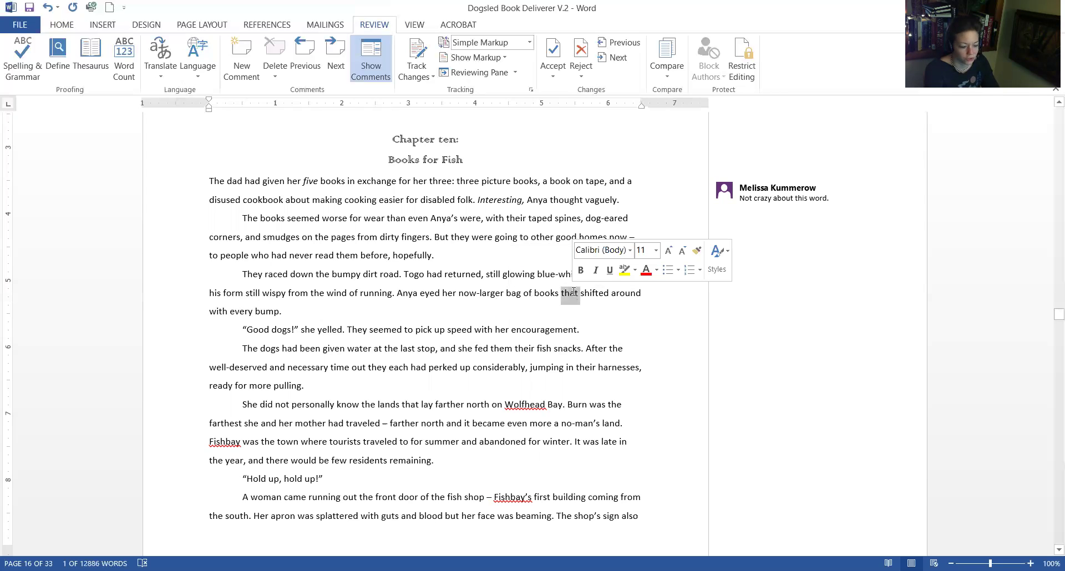
text(which)
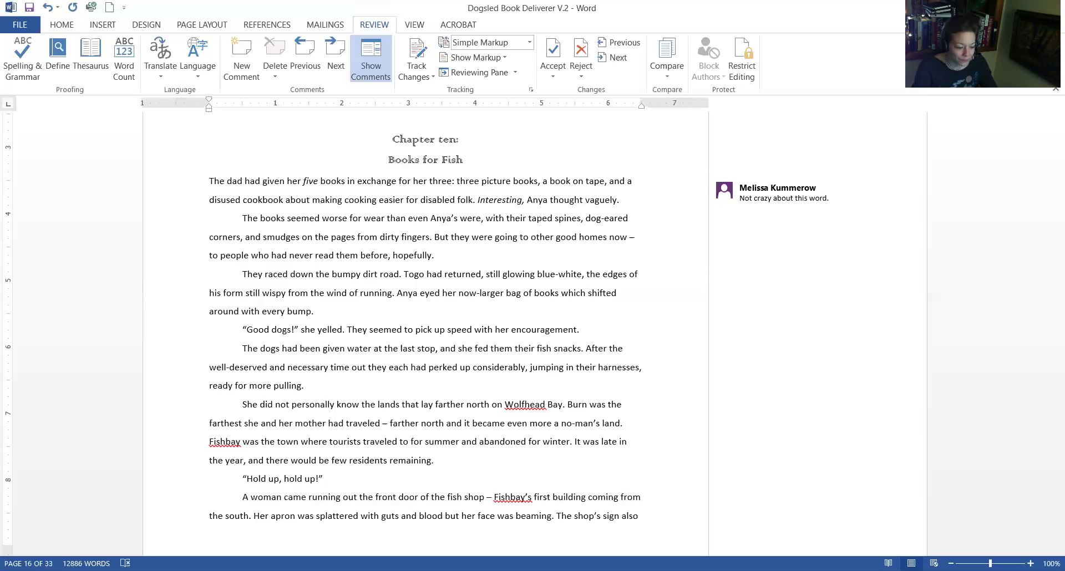
double_click(573, 294)
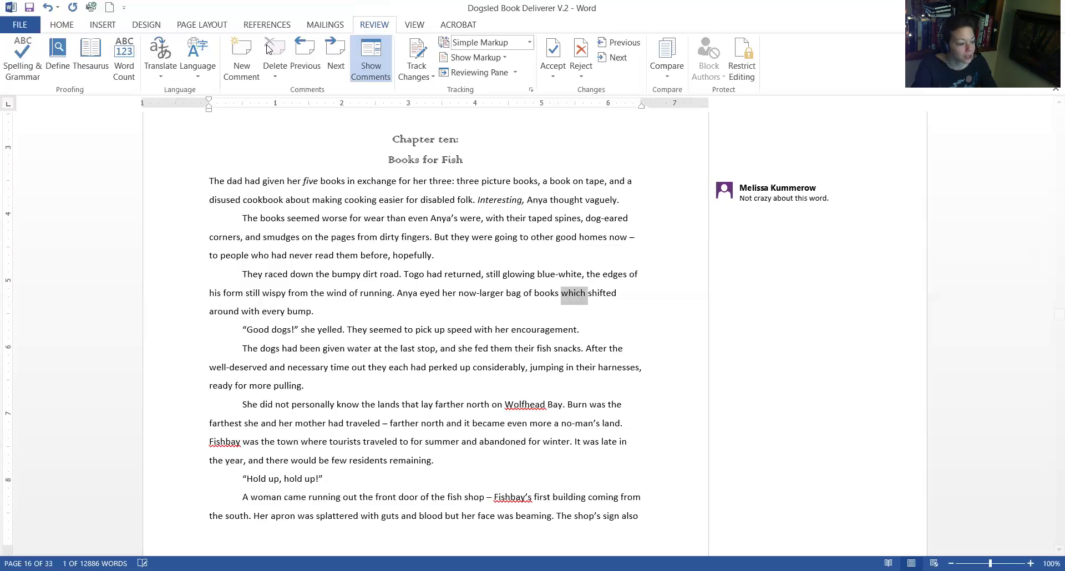
click(242, 54)
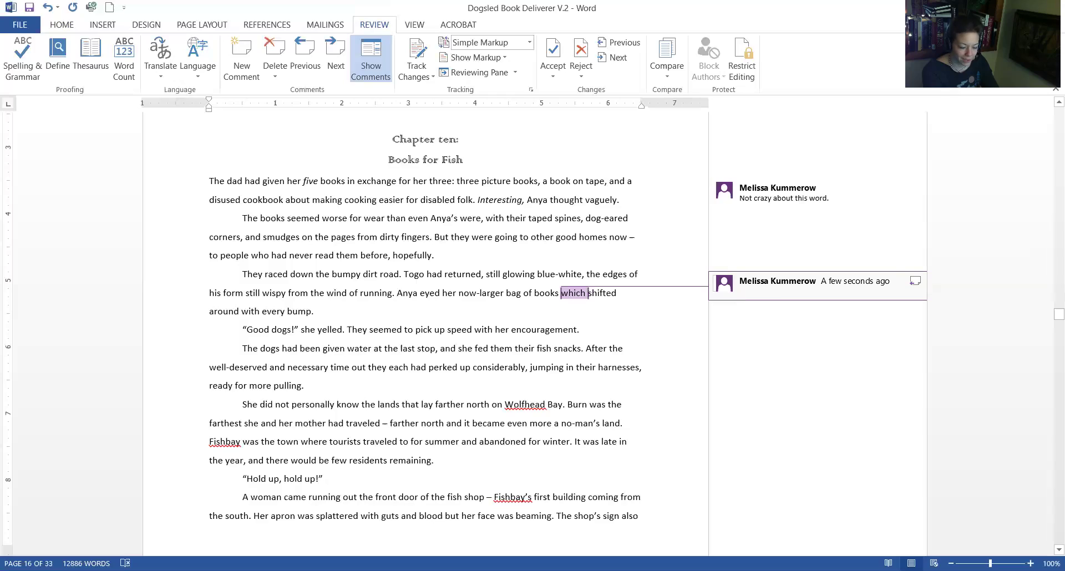
text(Which )
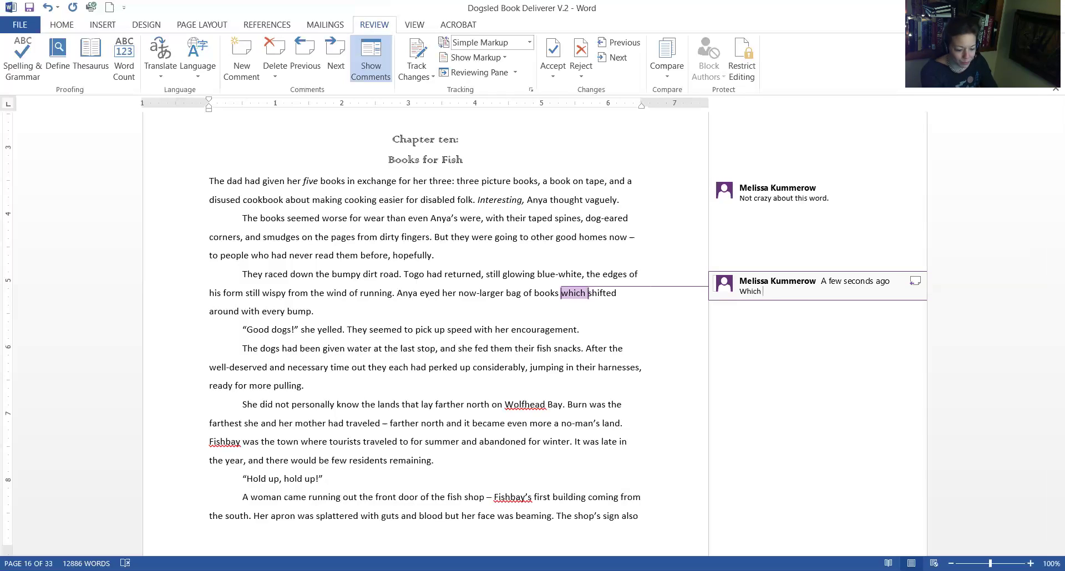
text(or that?)
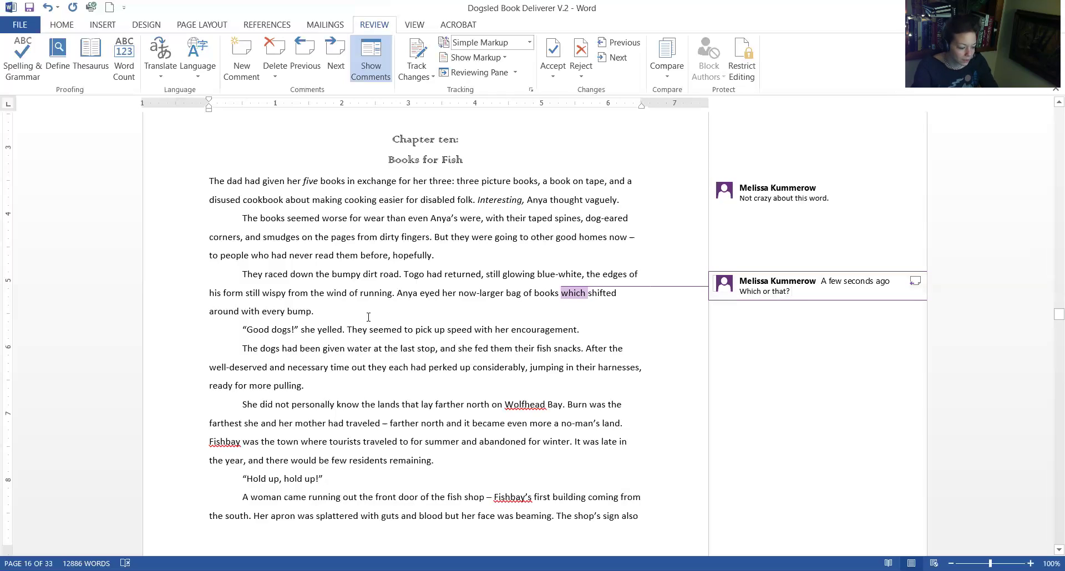
click(556, 341)
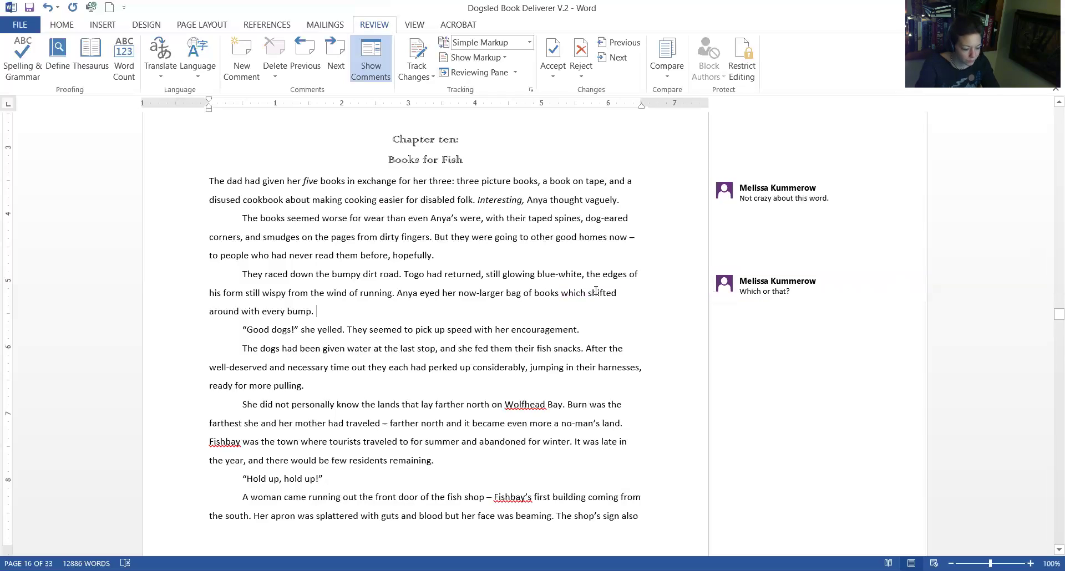
click(801, 290)
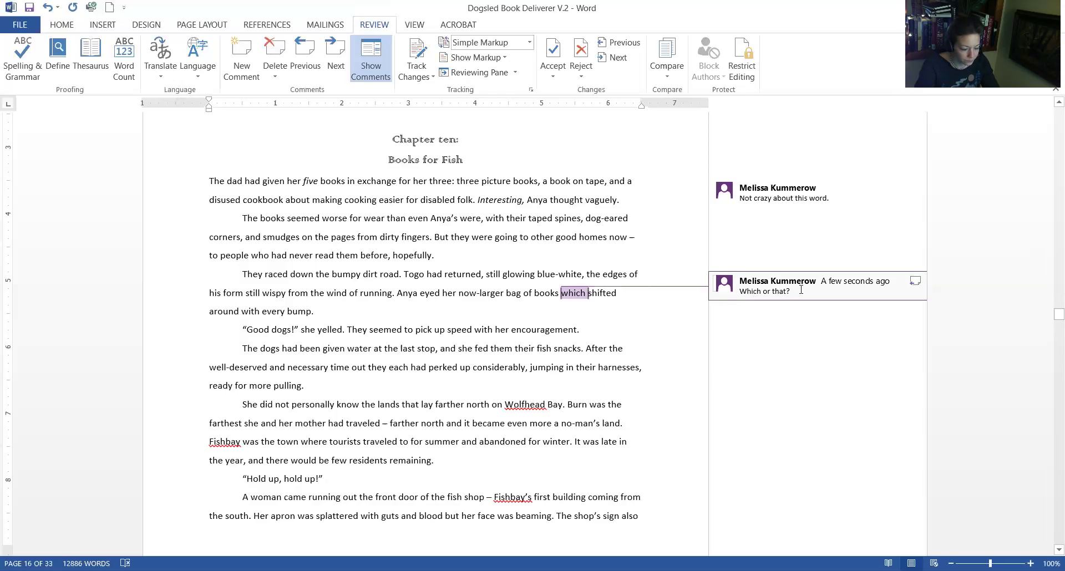
click(497, 331)
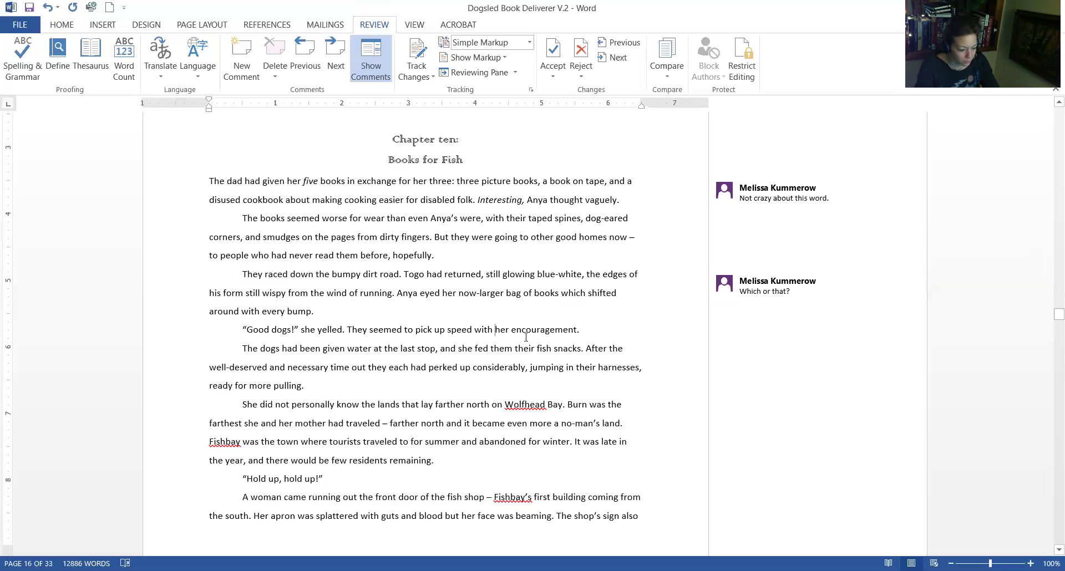
scroll(514, 345, down, 1)
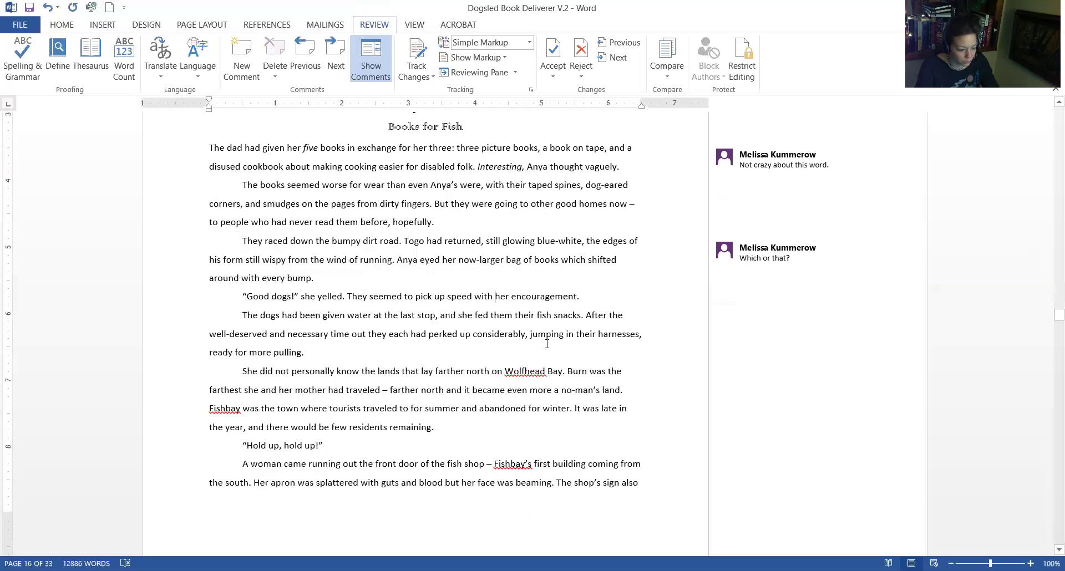
scroll(363, 371, down, 1)
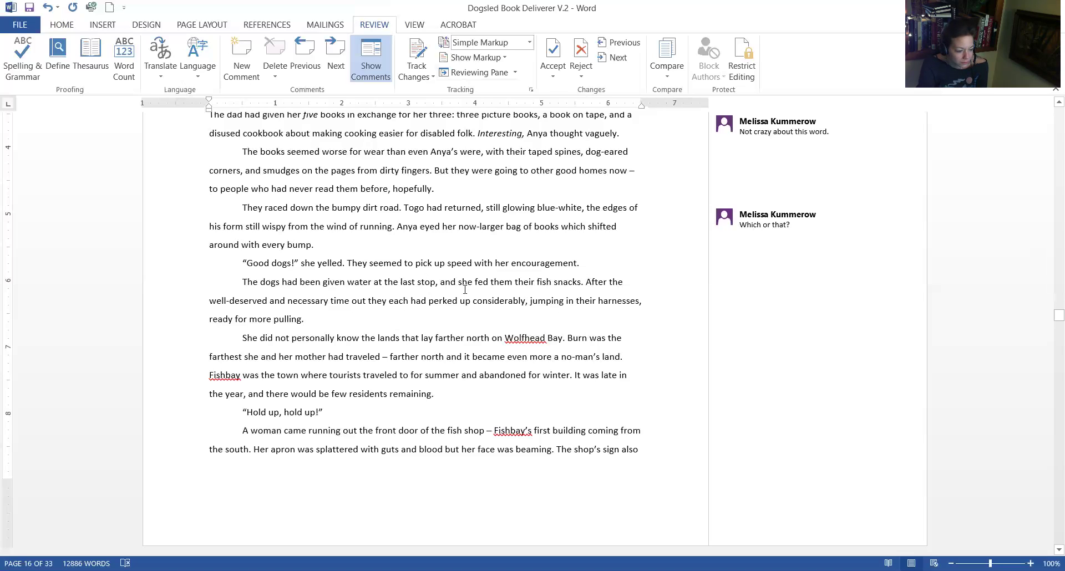
scroll(445, 388, up, 1)
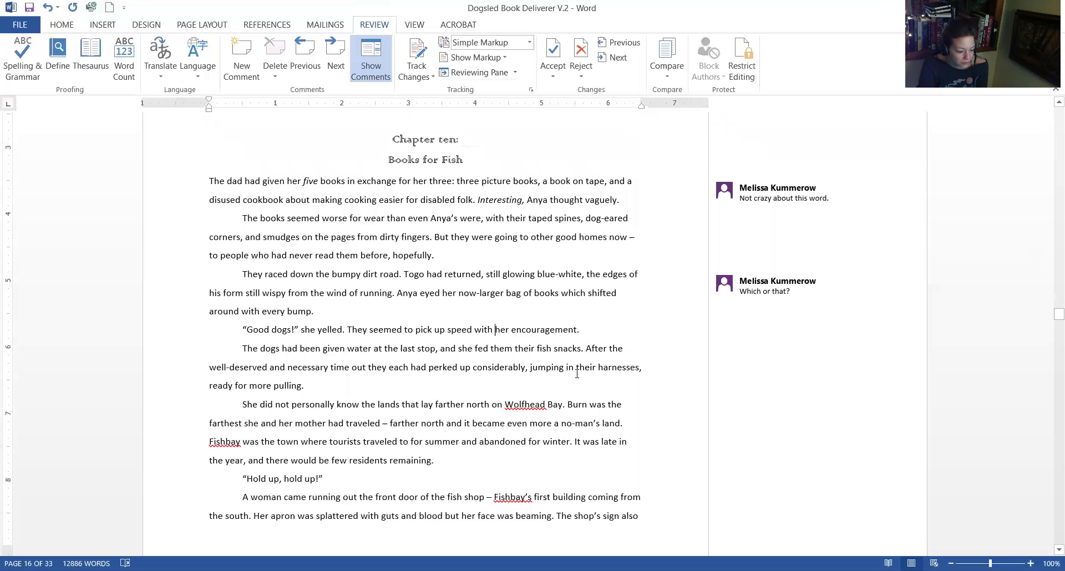
scroll(522, 365, down, 1)
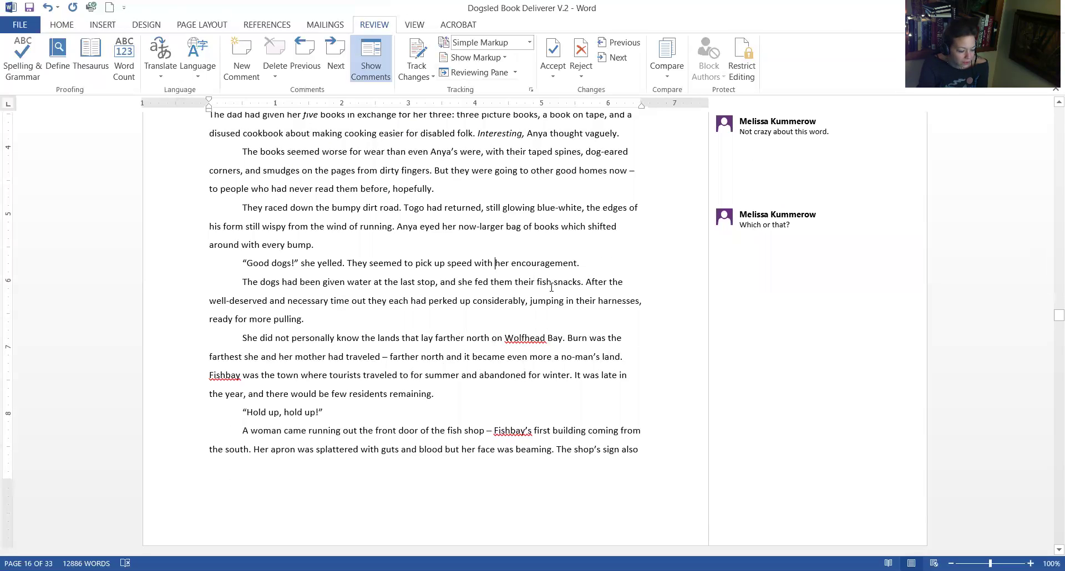
scroll(546, 350, up, 1)
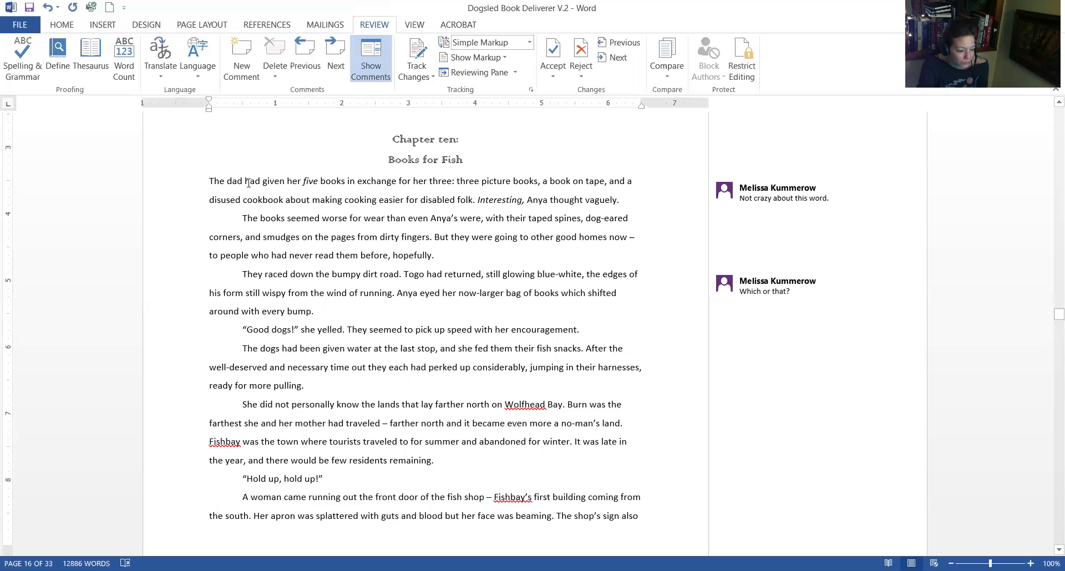
- Overtype 'fish snacks.' with 'dog treats.' in the dogs' last-stop sentence
double_click(543, 351)
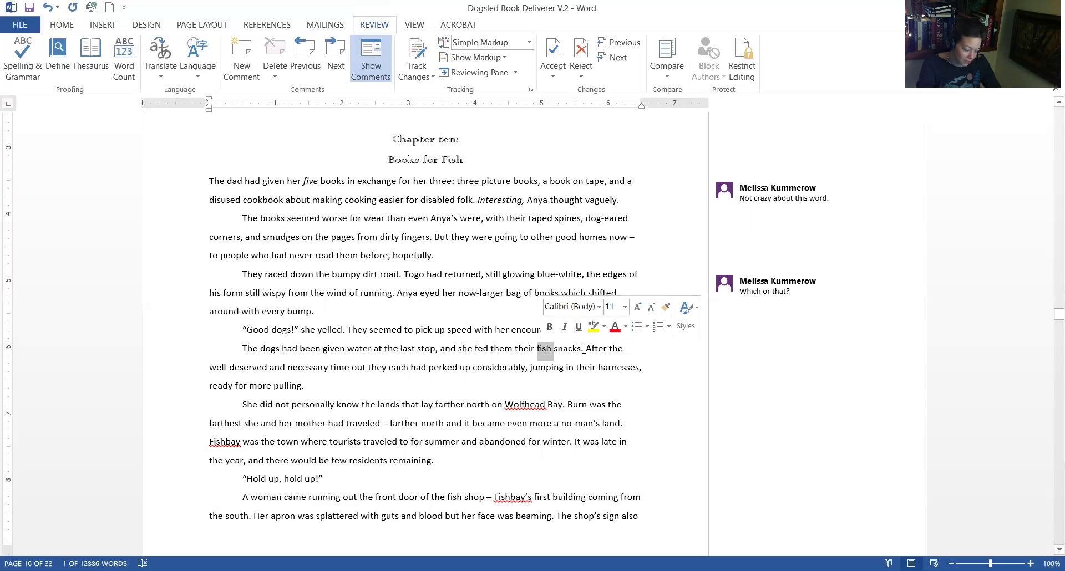
drag(584, 349, 536, 349)
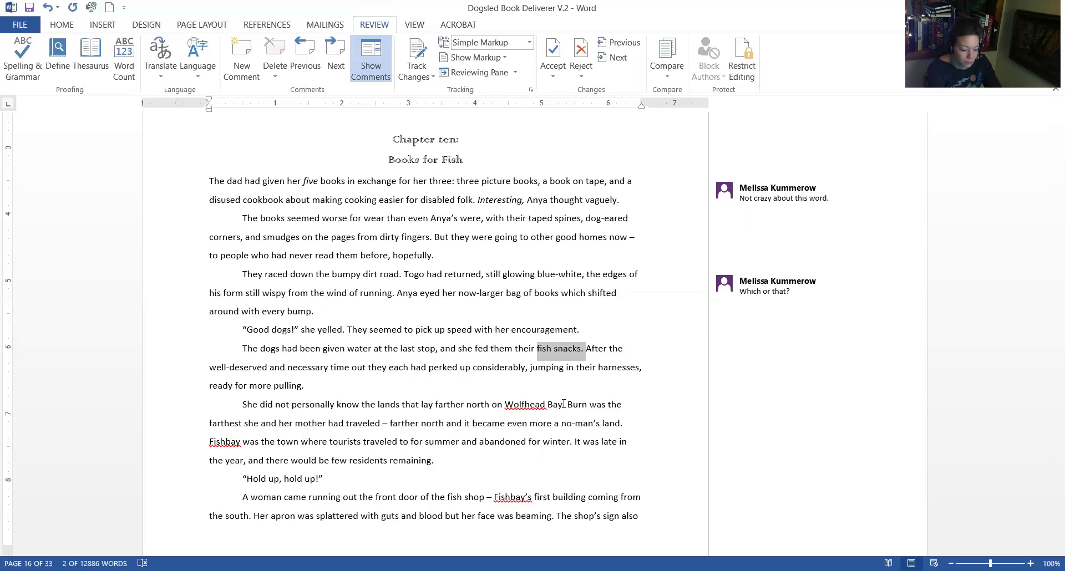
text(dog trea)
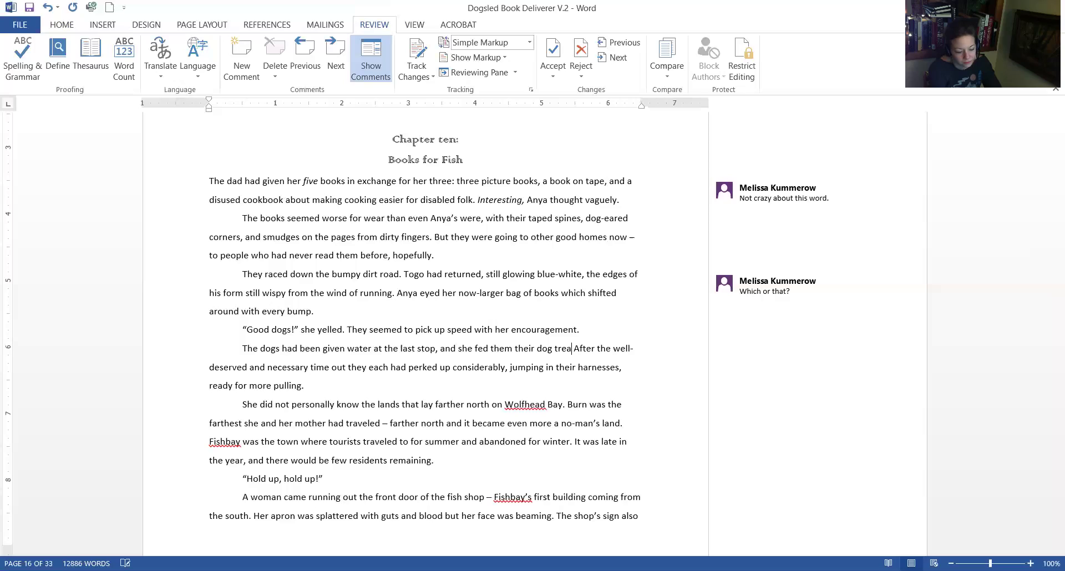
text(ts)
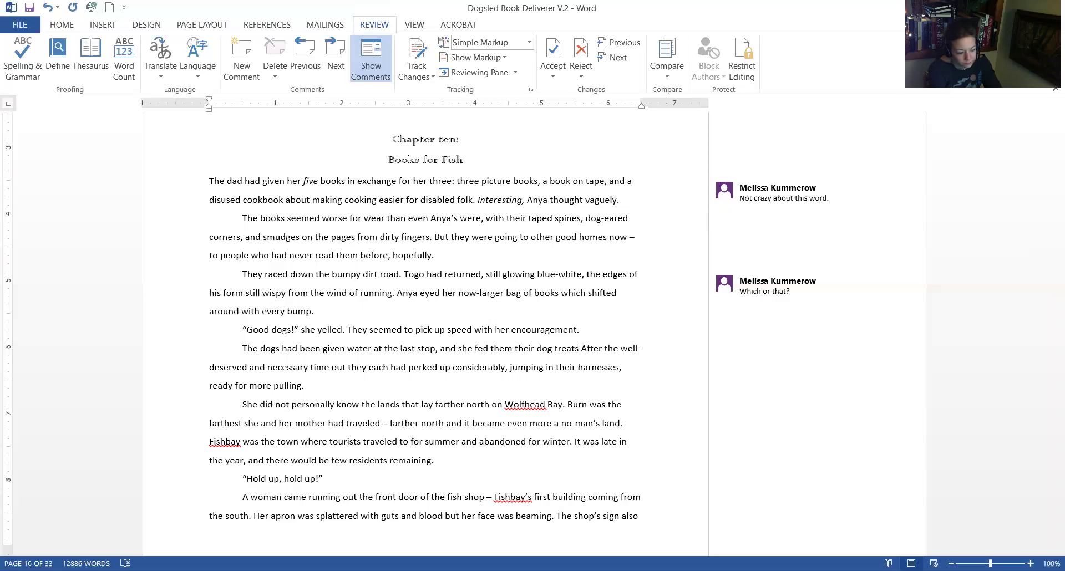
text(.)
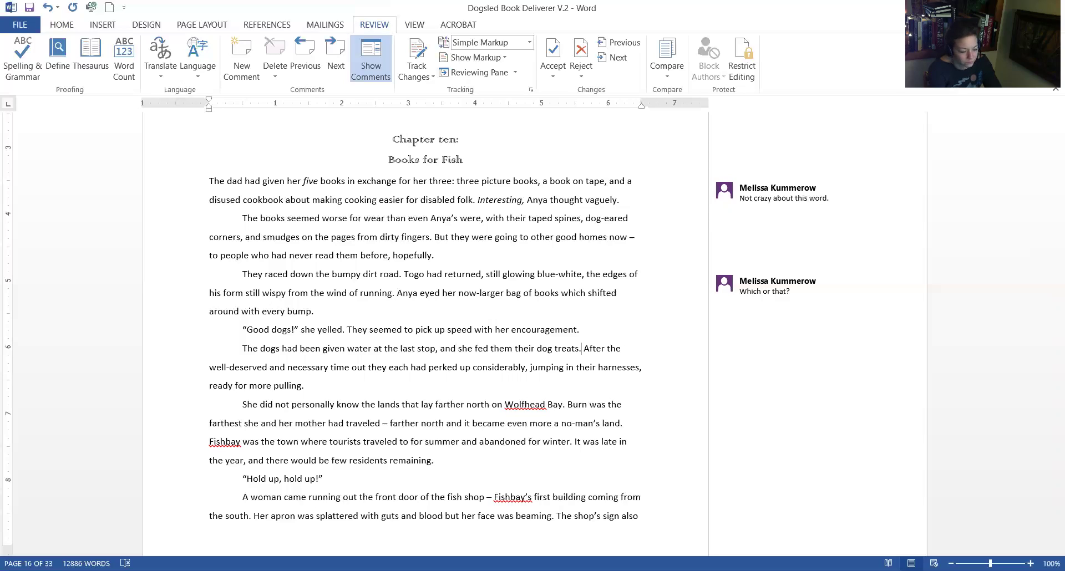
click(536, 349)
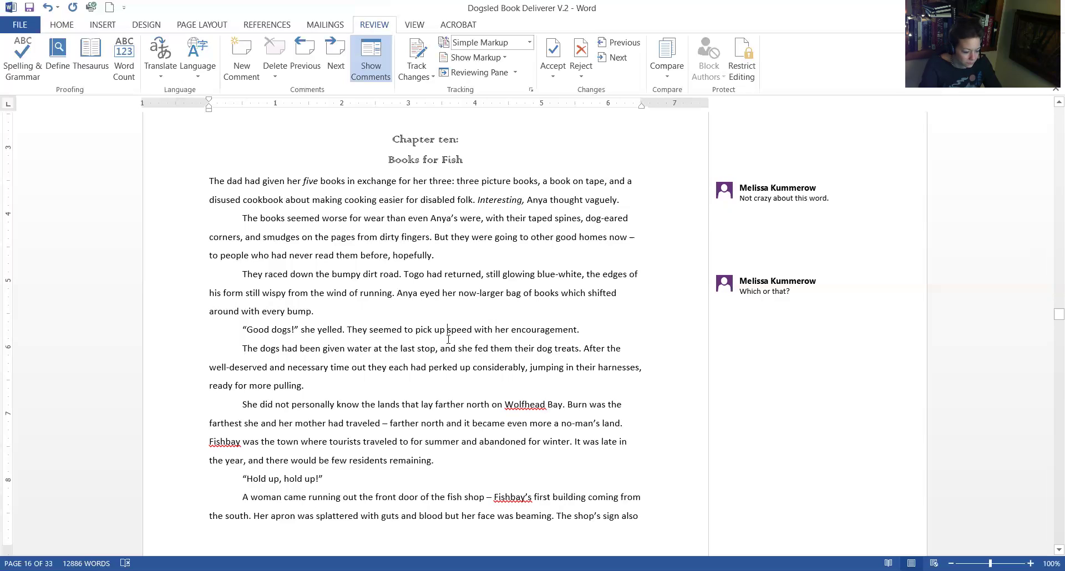
- Add 'and dog treats' after water, delete the fed-them clause, and change 'the' to 'their'
click(370, 348)
text(and)
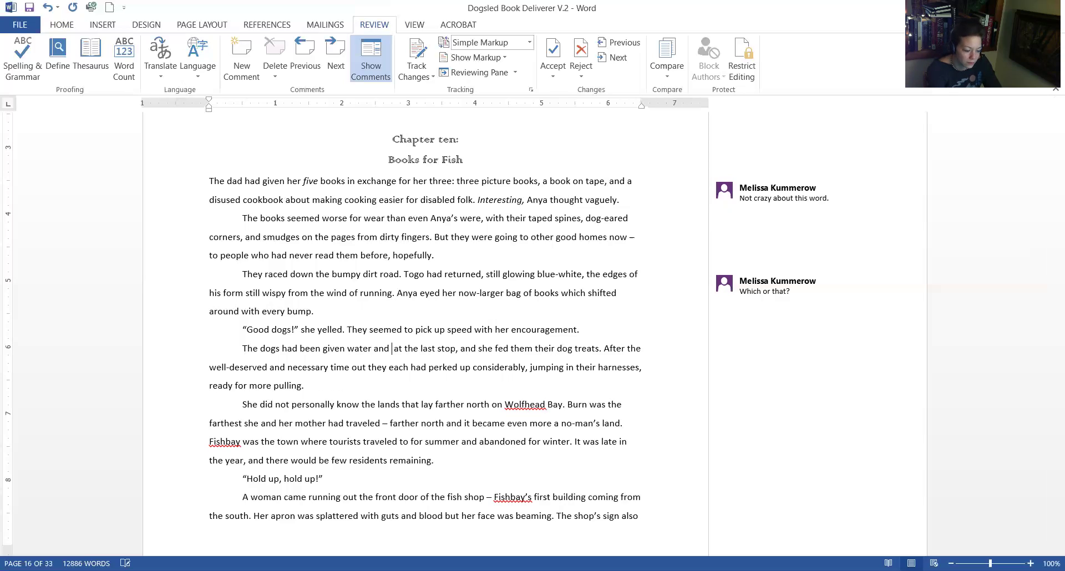
text( dog treats)
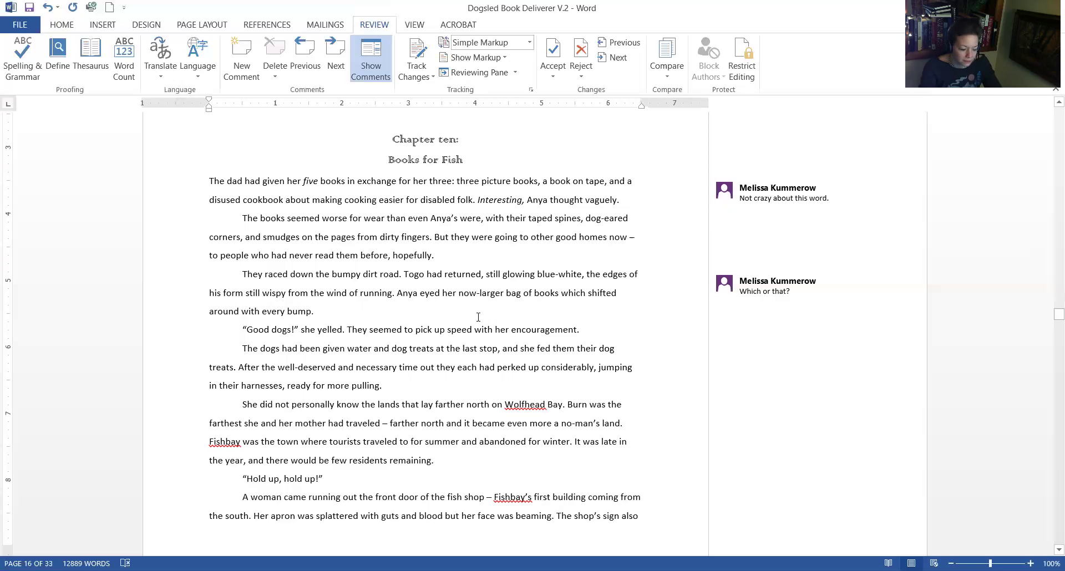
shift+click(499, 348)
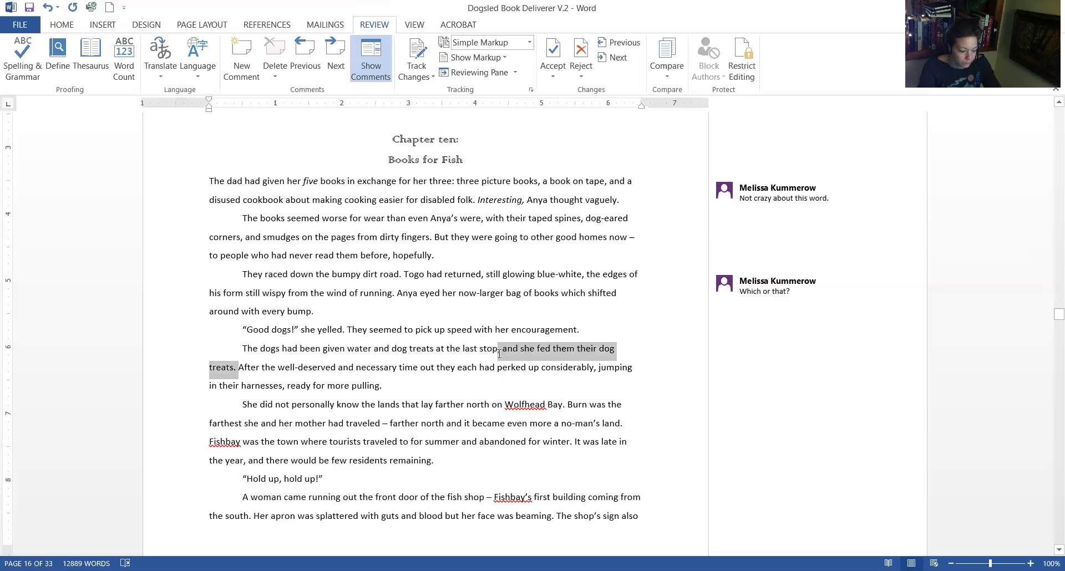
key(BackSpace)
text(. After the well-deserved)
click(460, 348)
text(ir)
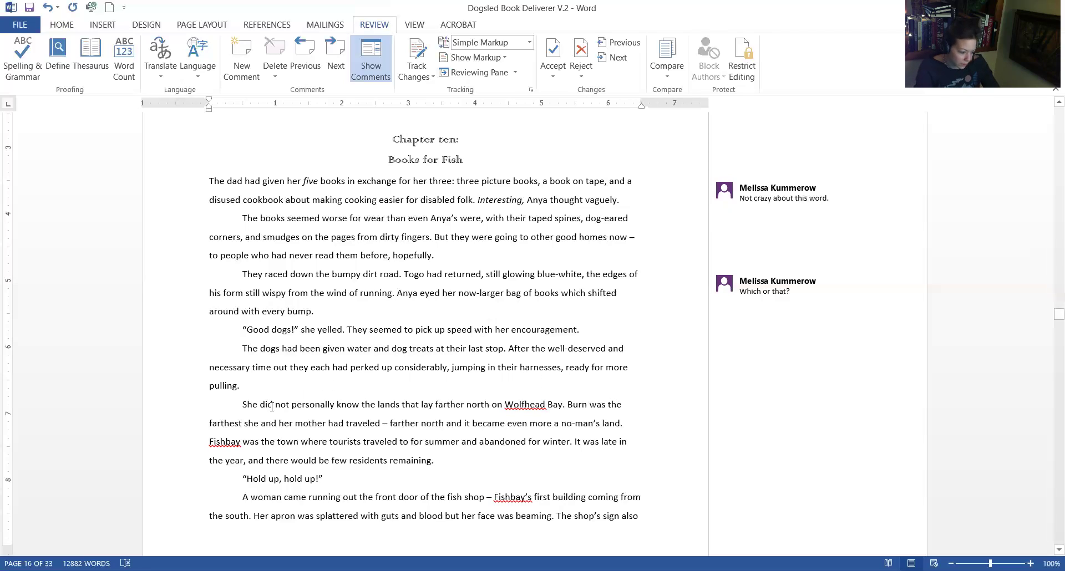
- Replace the space in 'time out' with a hyphen
click(275, 369)
key(BackSpace)
text(-)
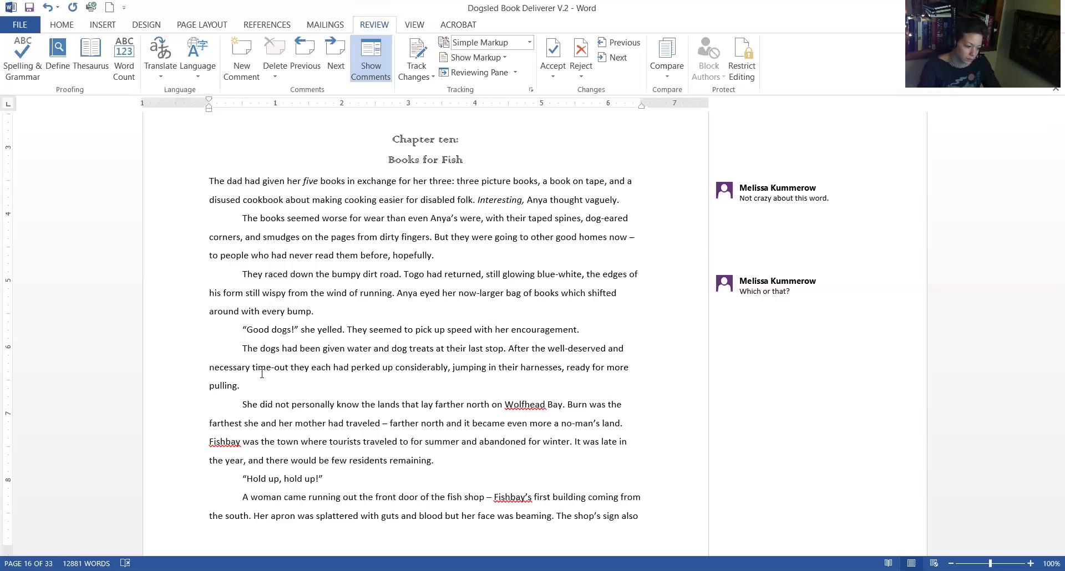
- Try rewording the perked-up sentence as 'showed rejuvenation', then undo the change
right_click(271, 370)
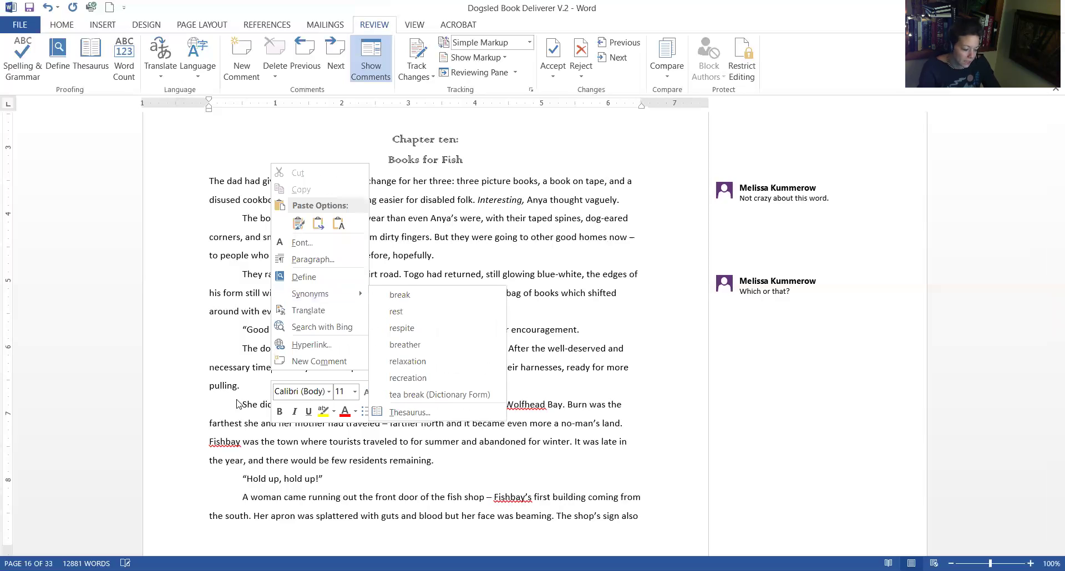
click(266, 392)
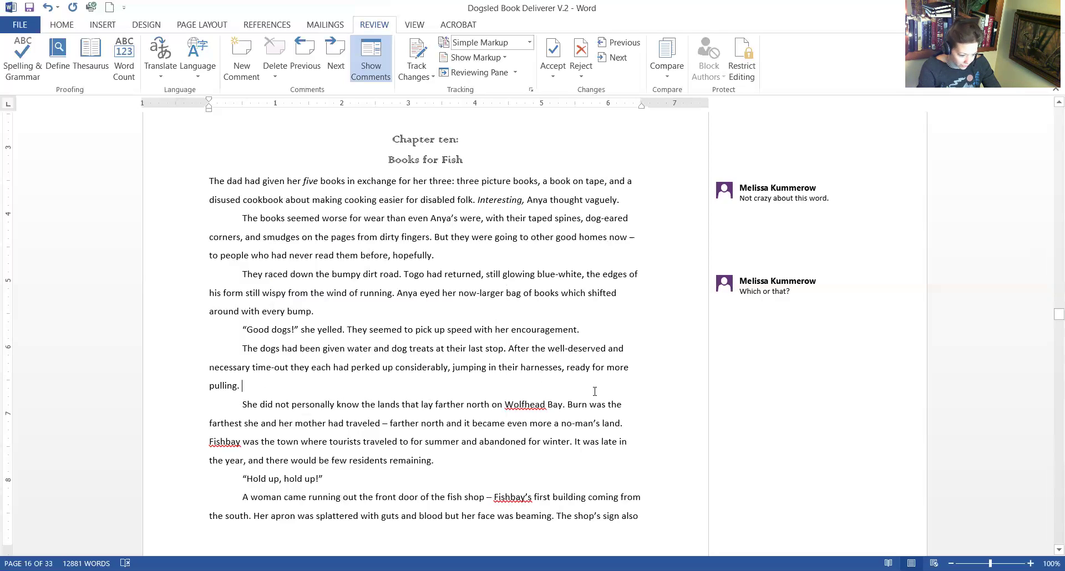
scroll(419, 391, down, 3)
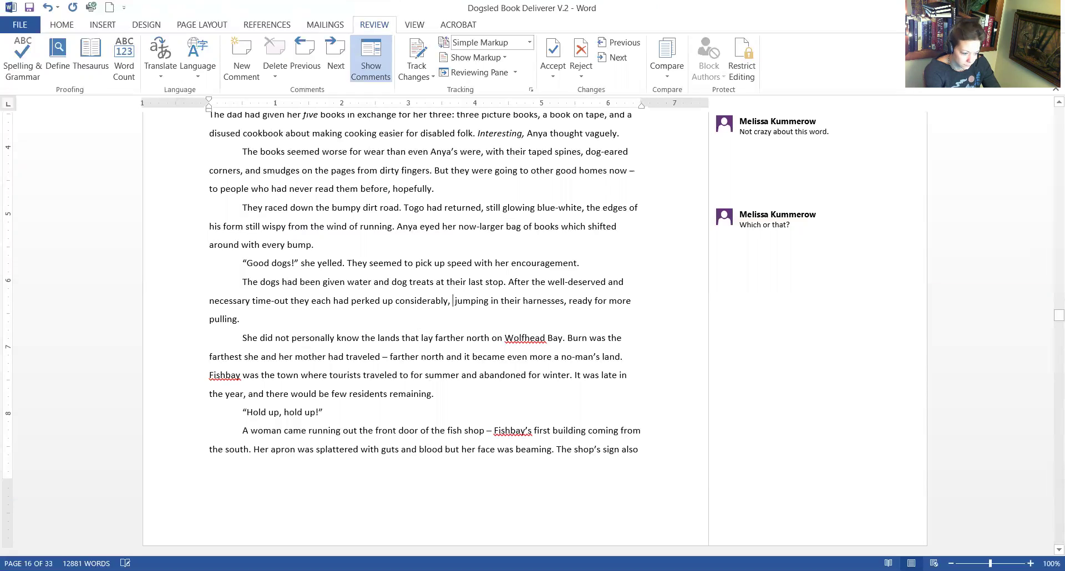
key(BackSpace)
key(BackSpace)
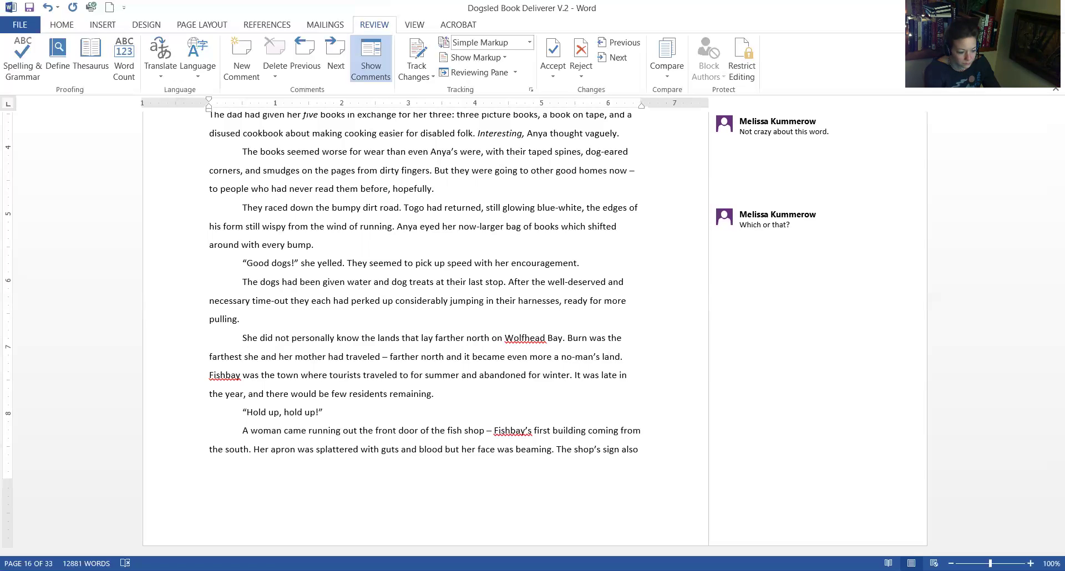
key(BackSpace)
key(BackSpace)
key(BackSpace)
key(BackSpace)
key(BackSpace)
key(BackSpace)
key(BackSpace)
key(BackSpace)
key(BackSpace)
key(BackSpace)
key(BackSpace)
key(BackSpace)
key(BackSpace)
key(BackSpace)
key(BackSpace)
key(BackSpace)
key(BackSpace)
key(BackSpace)
key(BackSpace)
key(BackSpace)
key(BackSpace)
key(BackSpace)
key(BackSpace)
key(BackSpace)
key(BackSpace)
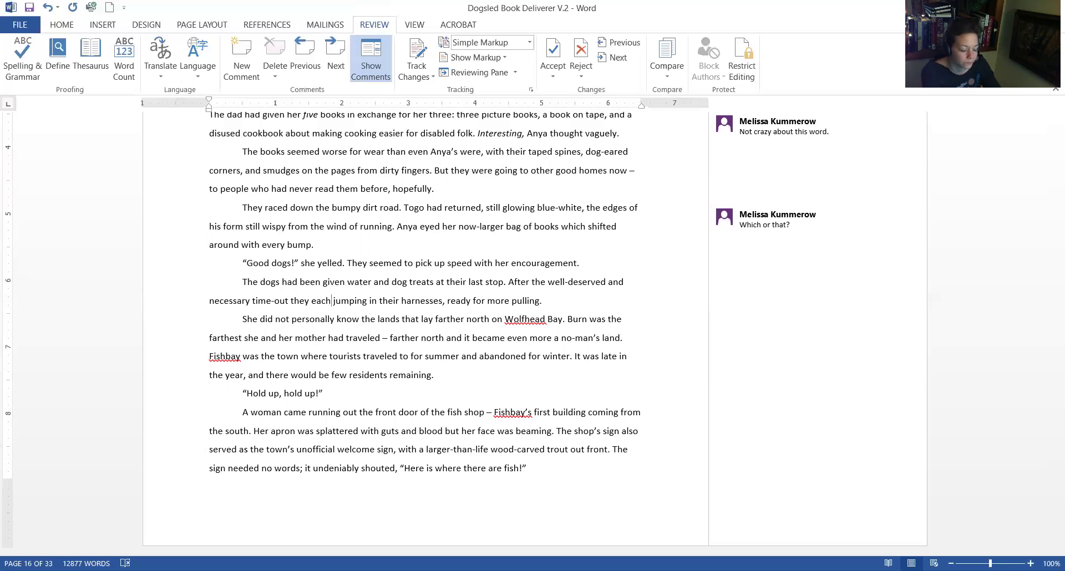
text(showed rejuination)
key(BackSpace)
key(BackSpace)
key(BackSpace)
key(BackSpace)
key(BackSpace)
key(BackSpace)
key(BackSpace)
key(BackSpace)
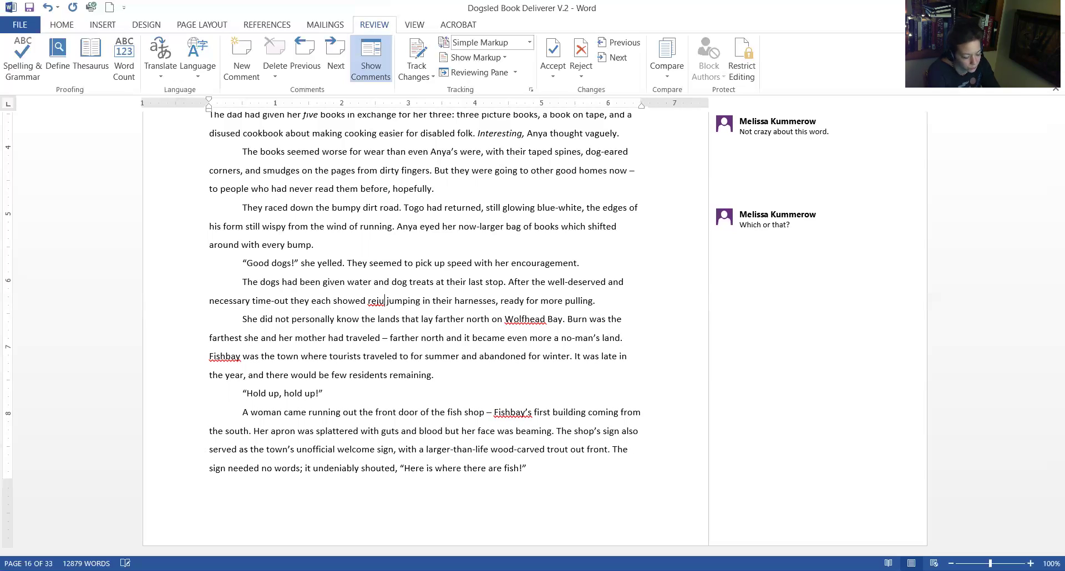
text(venation in thi)
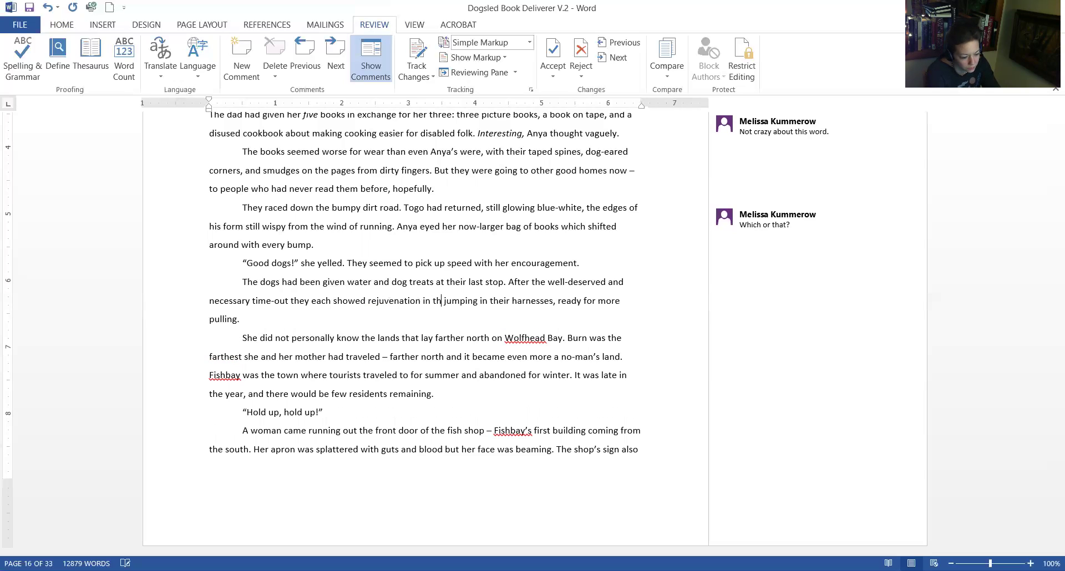
key(BackSpace)
key(BackSpace)
key(BackSpace)
key(BackSpace)
key(BackSpace)
key(BackSpace)
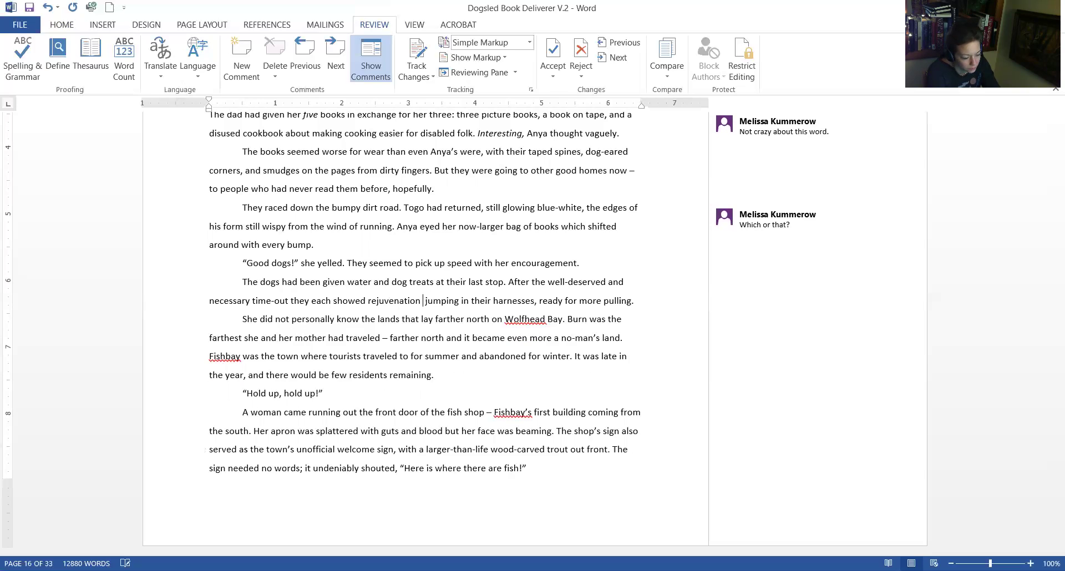
text(with their)
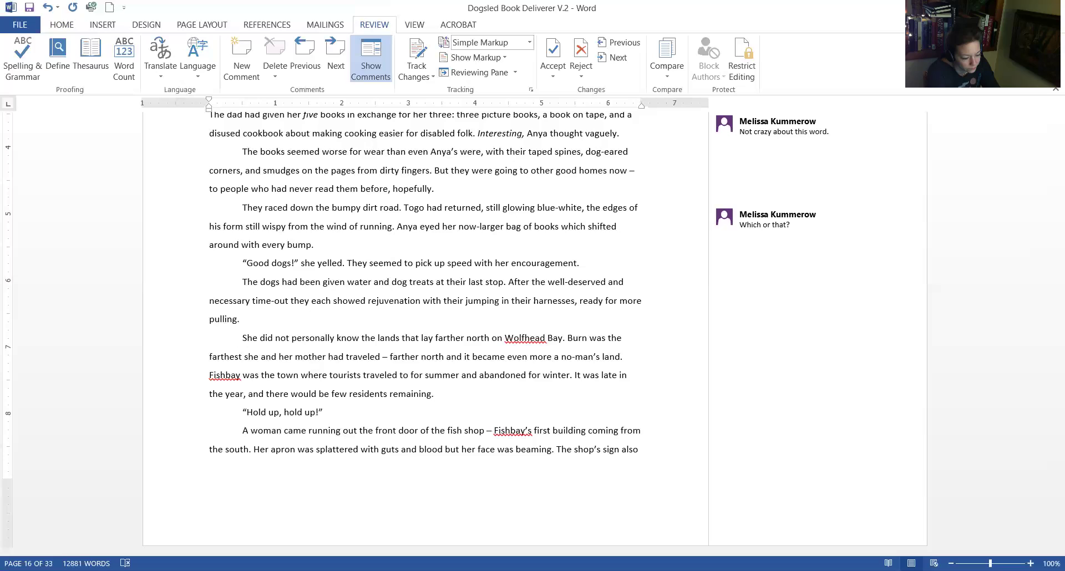
key(BackSpace)
key(BackSpace)
key(BackSpace)
key(BackSpace)
key(BackSpace)
key(BackSpace)
key(BackSpace)
key(BackSpace)
key(BackSpace)
key(BackSpace)
key(BackSpace)
key(BackSpace)
key(BackSpace)
key(BackSpace)
key(BackSpace)
key(BackSpace)
key(BackSpace)
key(BackSpace)
key(BackSpace)
key(BackSpace)
key(BackSpace)
key(BackSpace)
key(BackSpace)
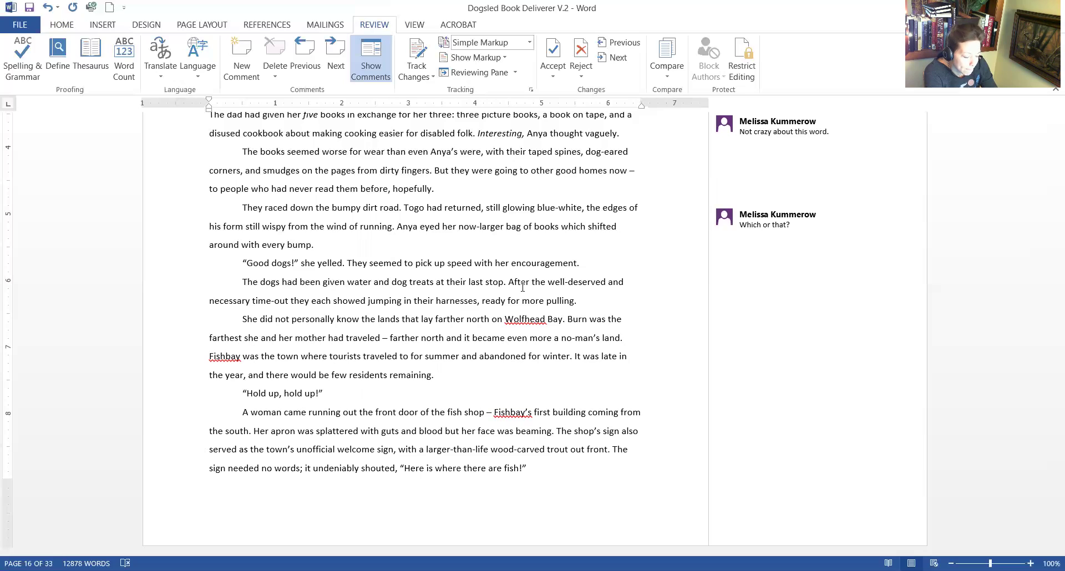
key(ctrl+z)
key(ctrl+z)
key(ctrl+z)
key(ctrl+z)
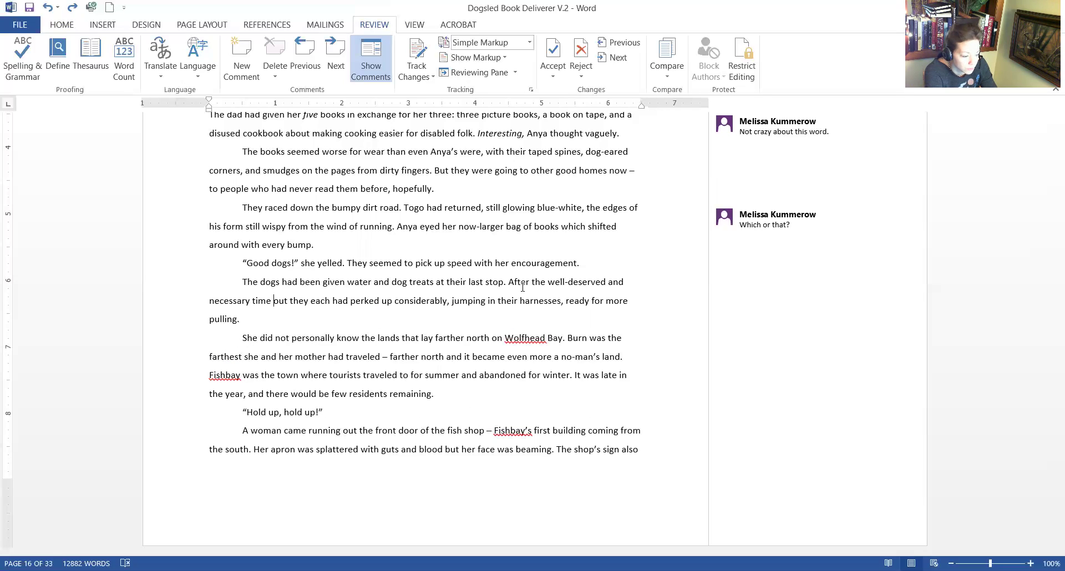
- Replace the space between 'time' and 'out' with a hyphen
key(BackSpace)
text(-)
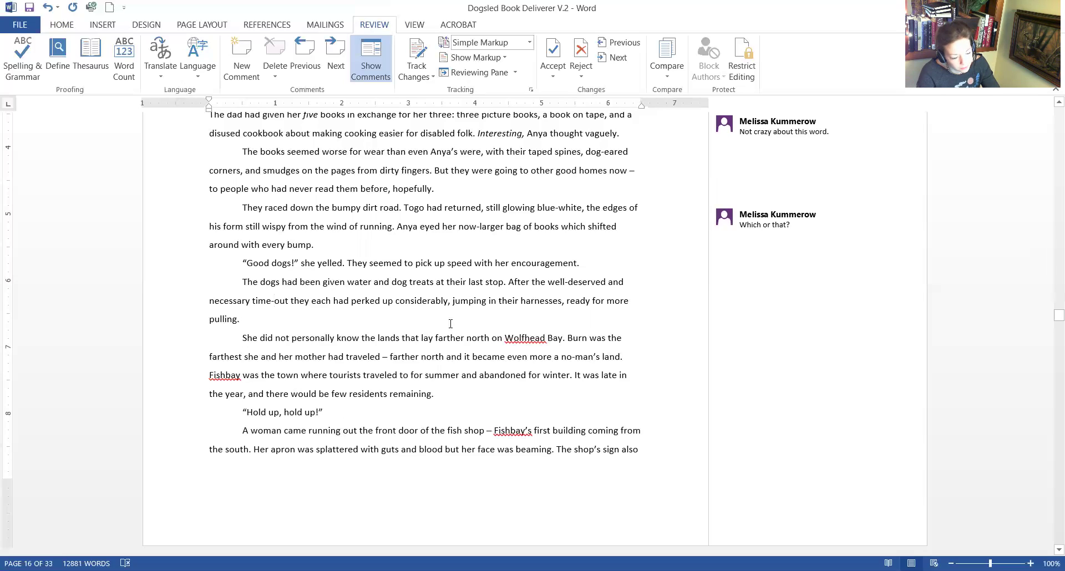
click(567, 301)
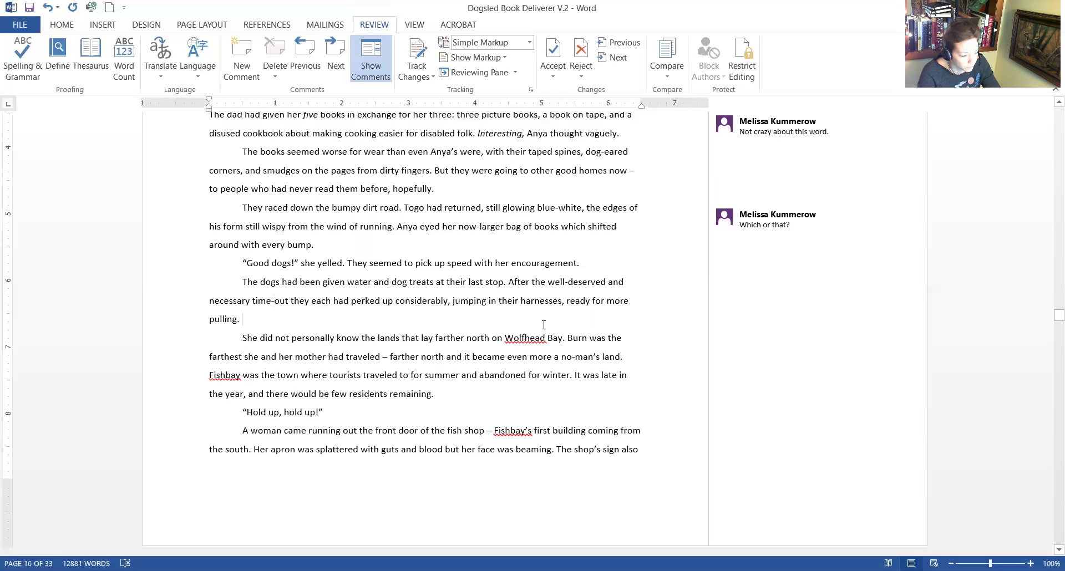
scroll(546, 318, down, 2)
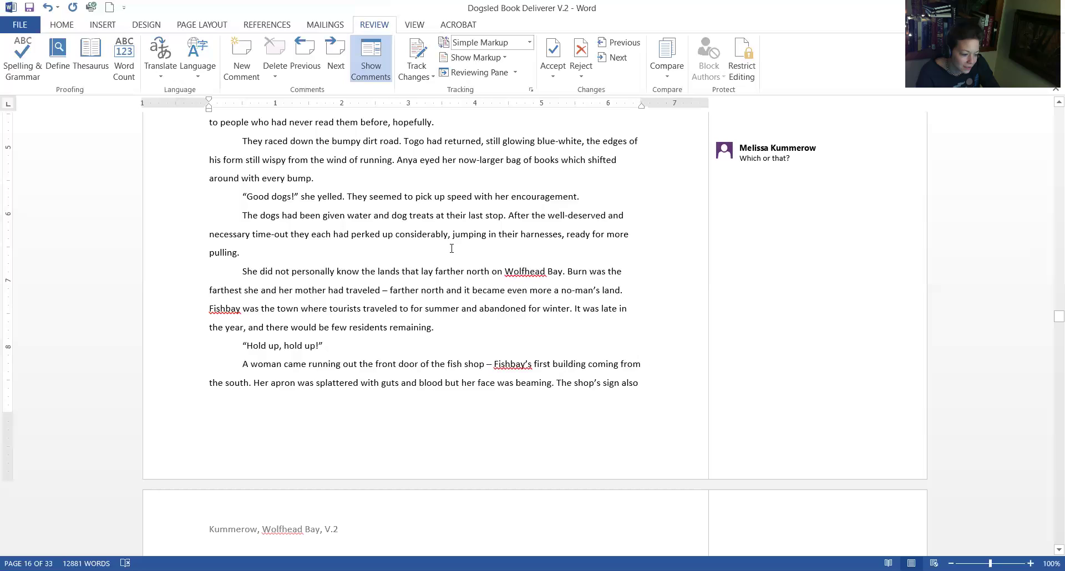
- Delete the 'The dogs had been given water…' paragraph and the empty line it leaves
shift+click(507, 217)
click(504, 217)
triple_click(247, 219)
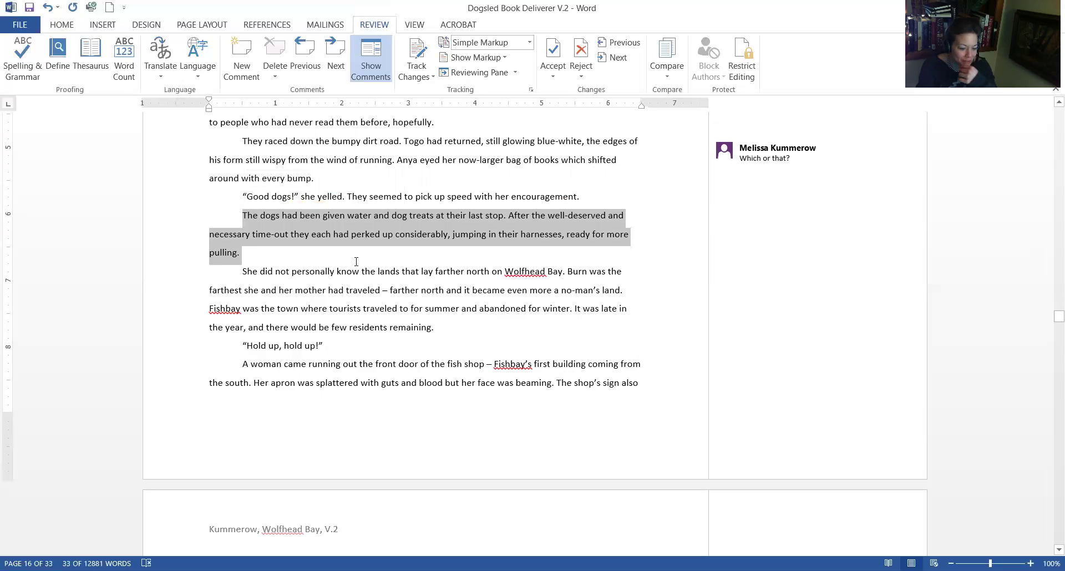
click(382, 253)
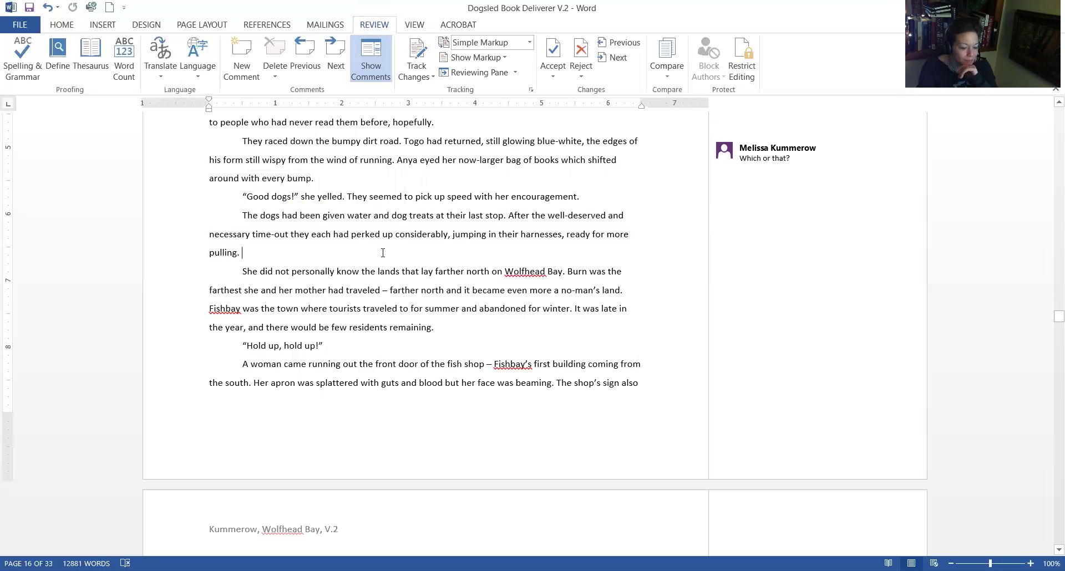
scroll(382, 253, up, 2)
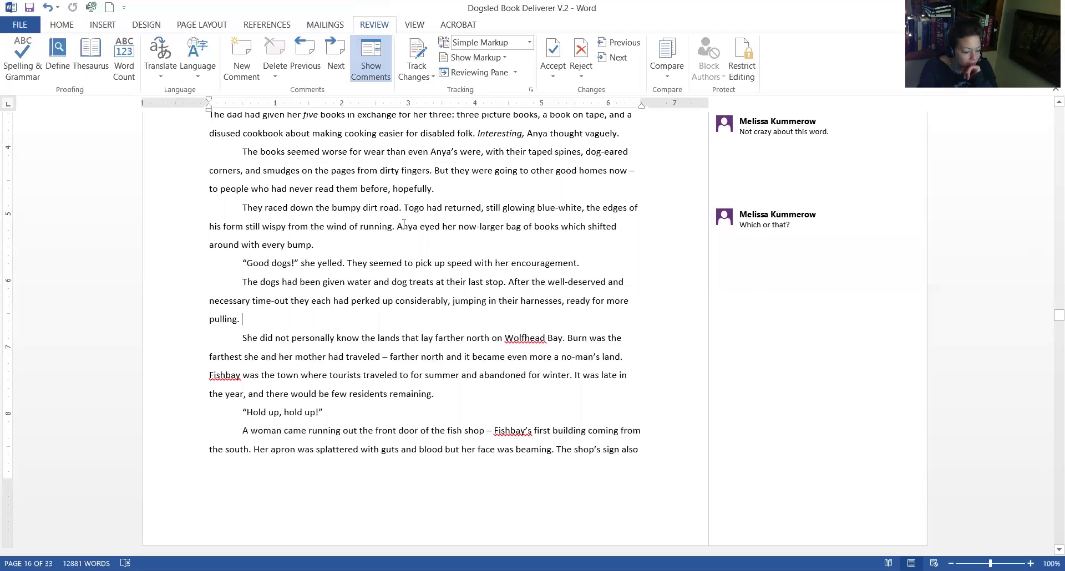
drag(246, 207, 316, 247)
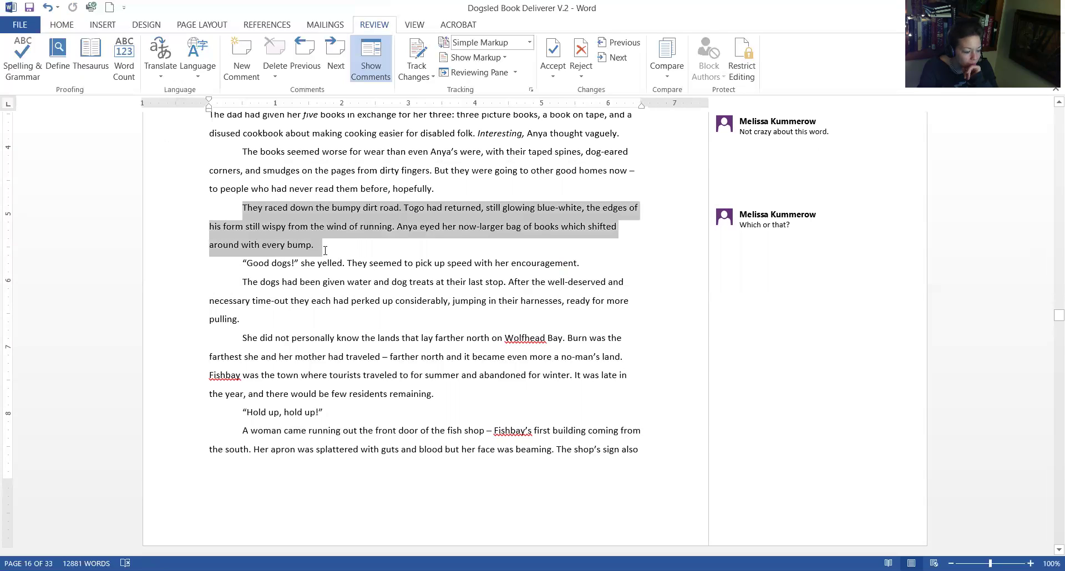
drag(247, 263, 461, 272)
drag(242, 282, 271, 317)
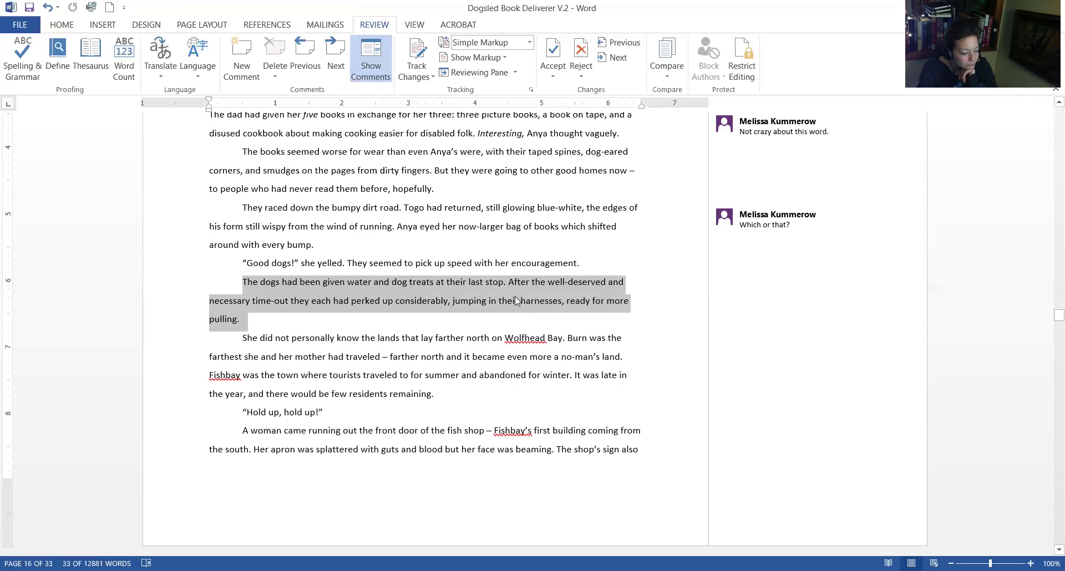
key(Delete)
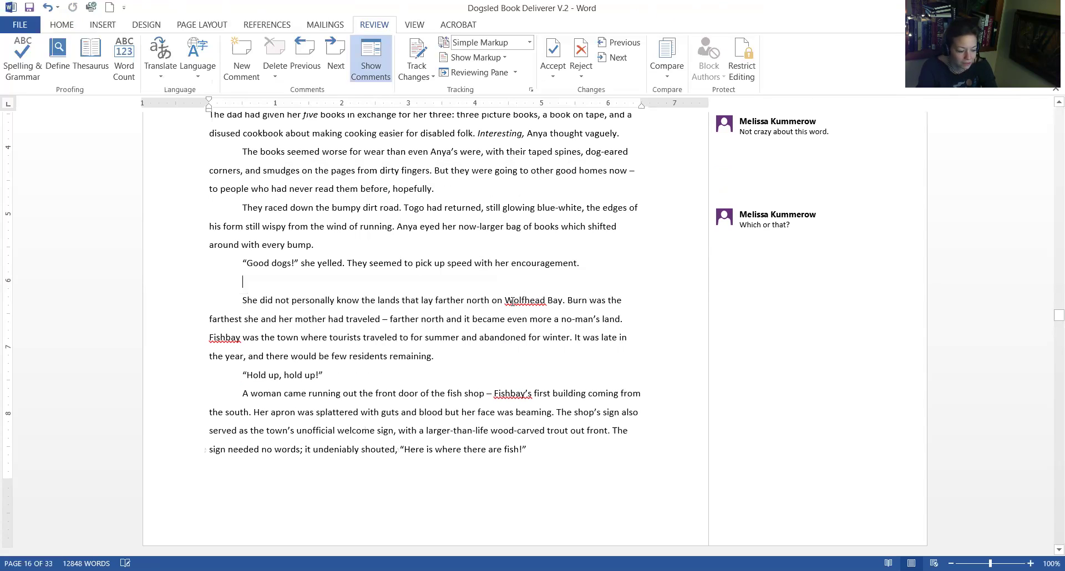
key(BackSpace)
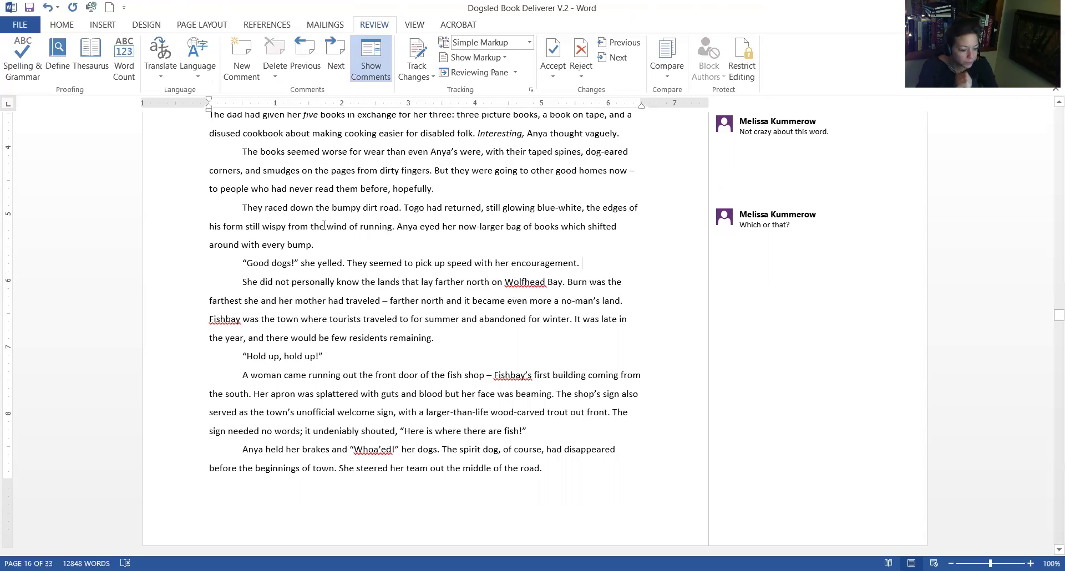
- Change 'She' to 'Anya' in the Wolfhead Bay paragraph and search the document for 'burn'
double_click(251, 283)
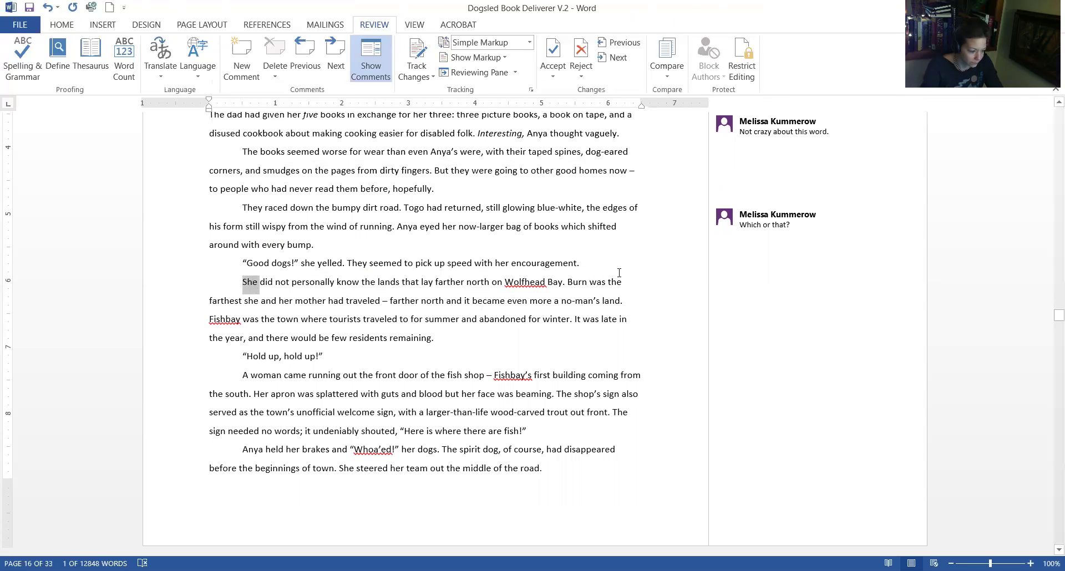
text(Anya)
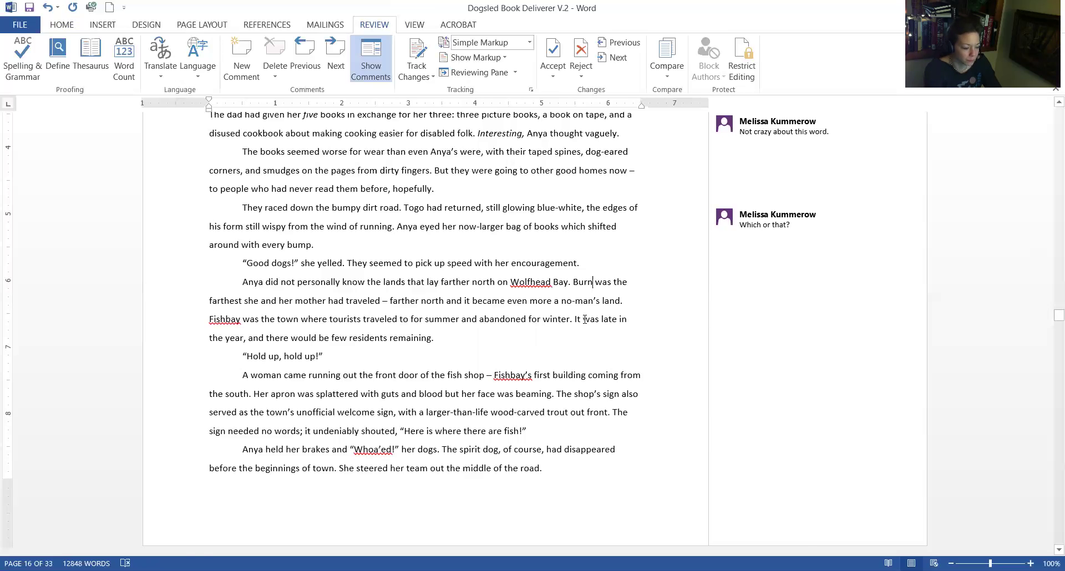
key(ctrl+f)
text(burn)
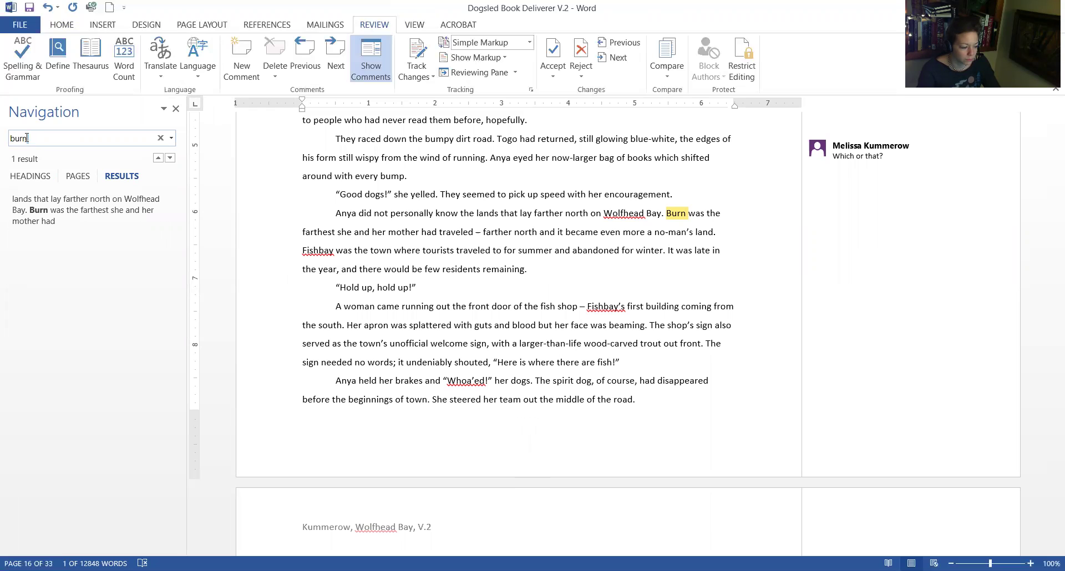
click(677, 252)
click(176, 109)
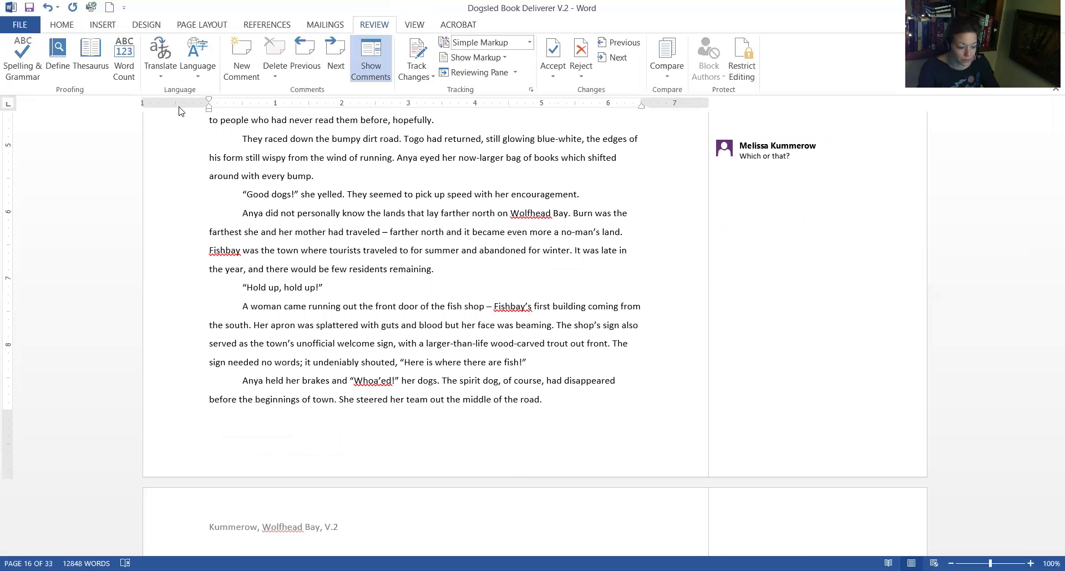
- Comment on 'Burn' asking if the name was used, planning a name reminiscent of this area
double_click(580, 218)
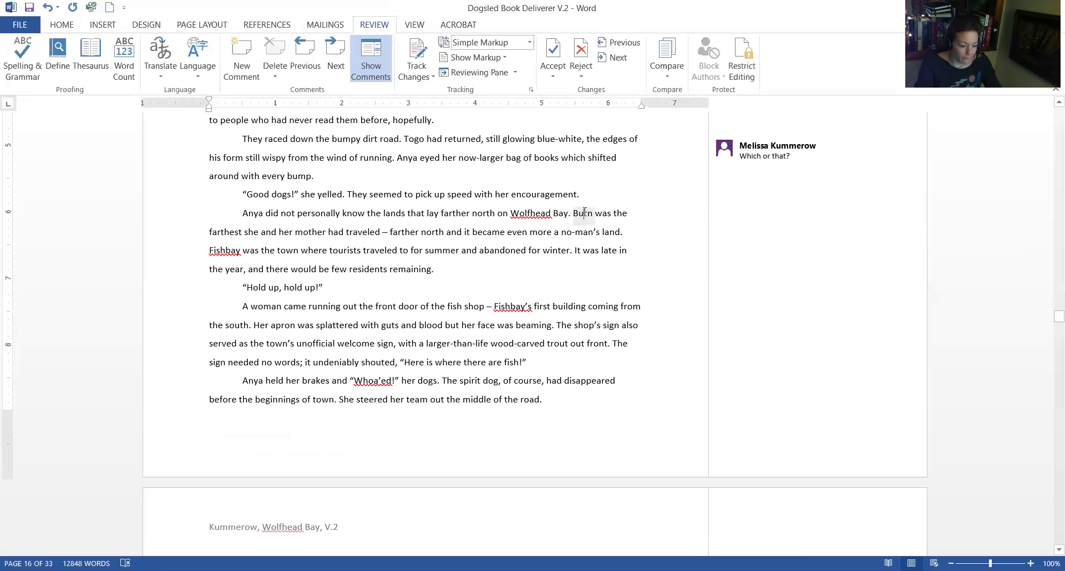
click(241, 58)
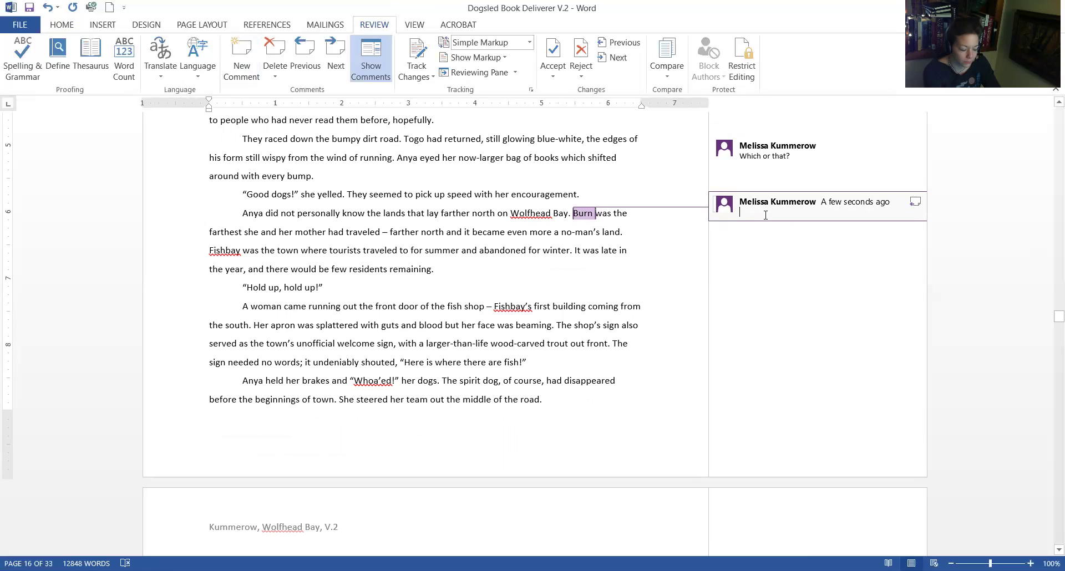
text(Did I)
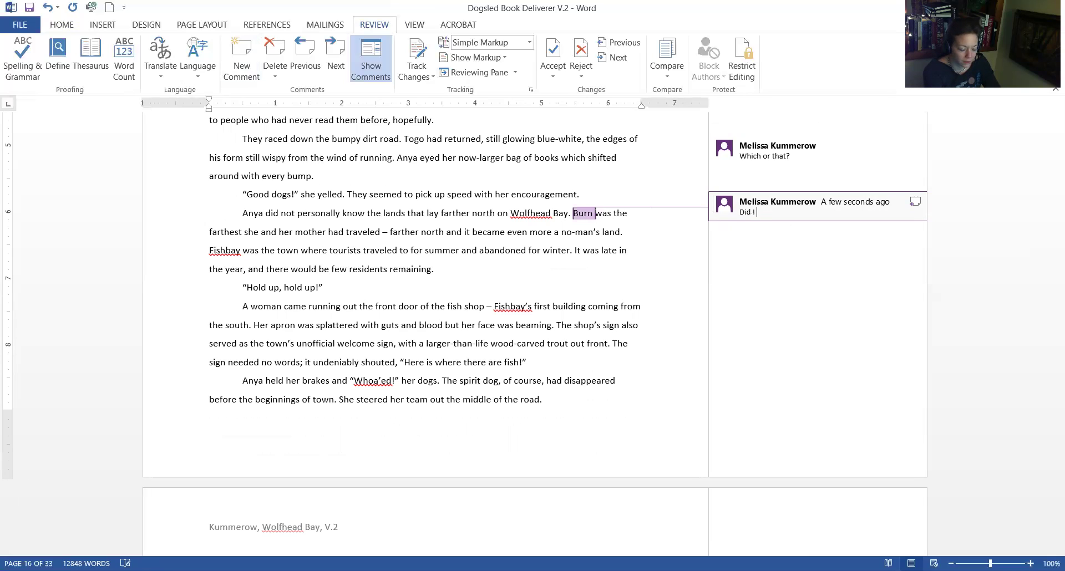
text( use this Town )
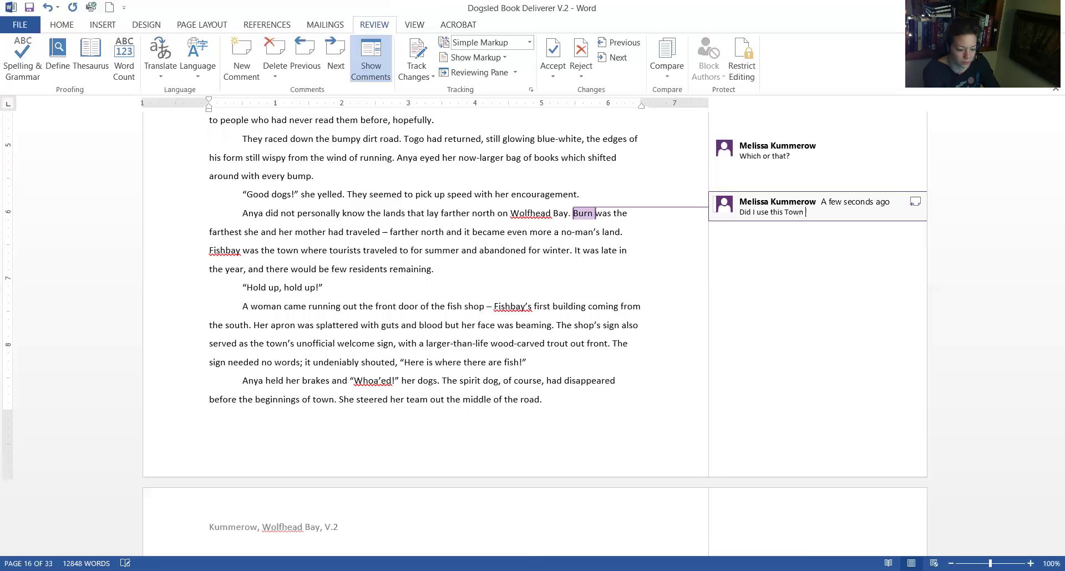
text(Name yet)
text(? If so)
key(BackSpace)
key(BackSpace)
key(BackSpace)
key(BackSpace)
key(BackSpace)
key(BackSpace)
key(BackSpace)
text(Did I change )
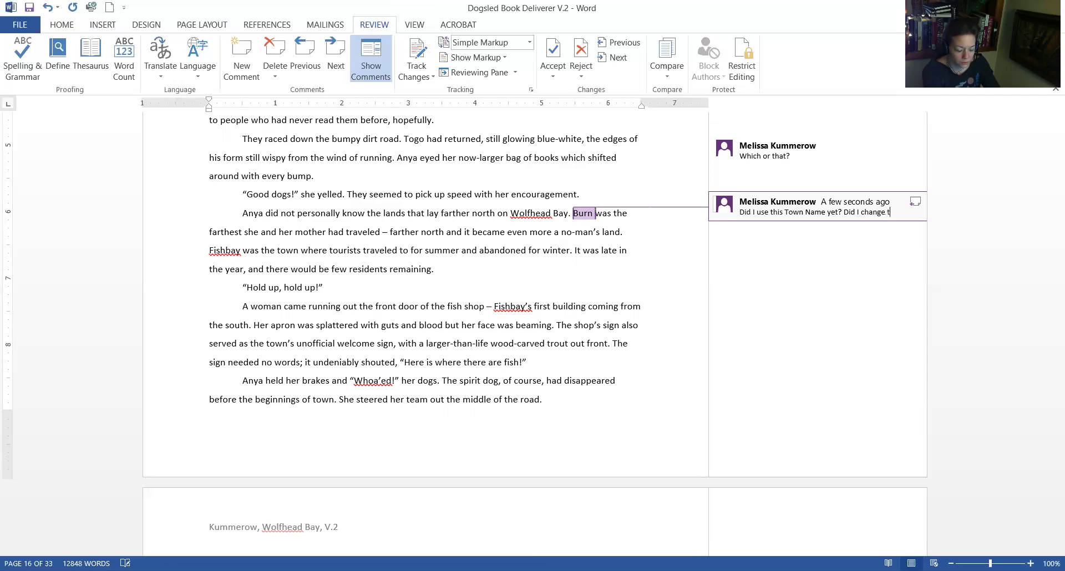
text(the town name)
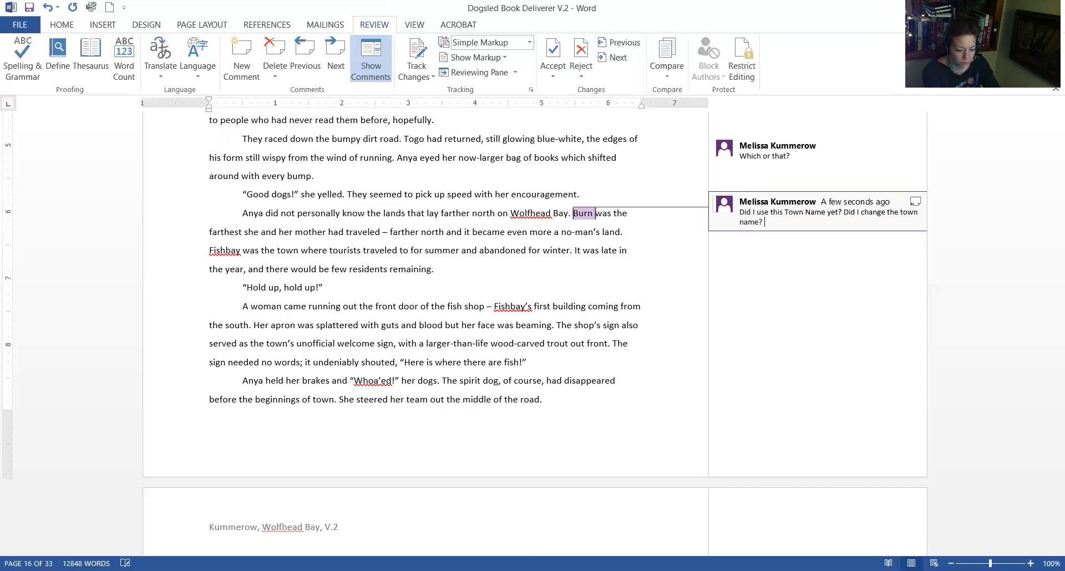
text(?  I)
key(Return)
key(Return)
text(I don't like "Bur)
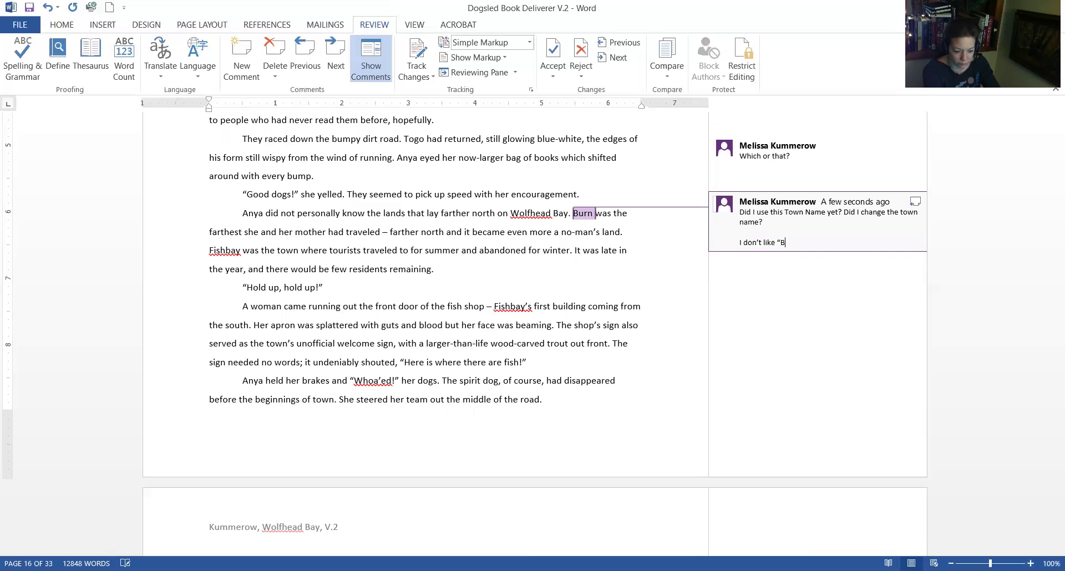
text(n" as a Town Name, so will need to change this to)
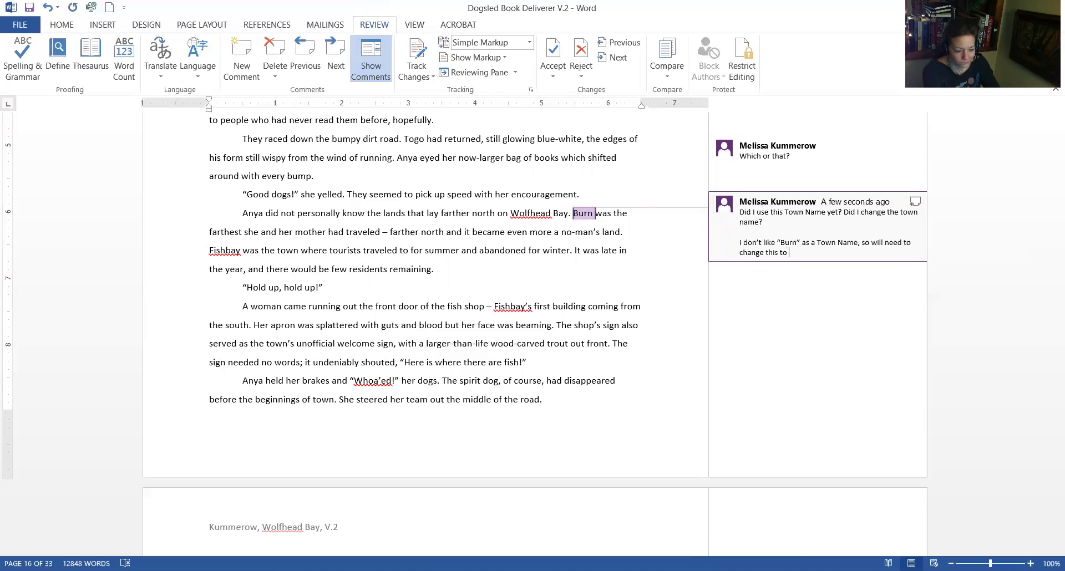
text( something else .)
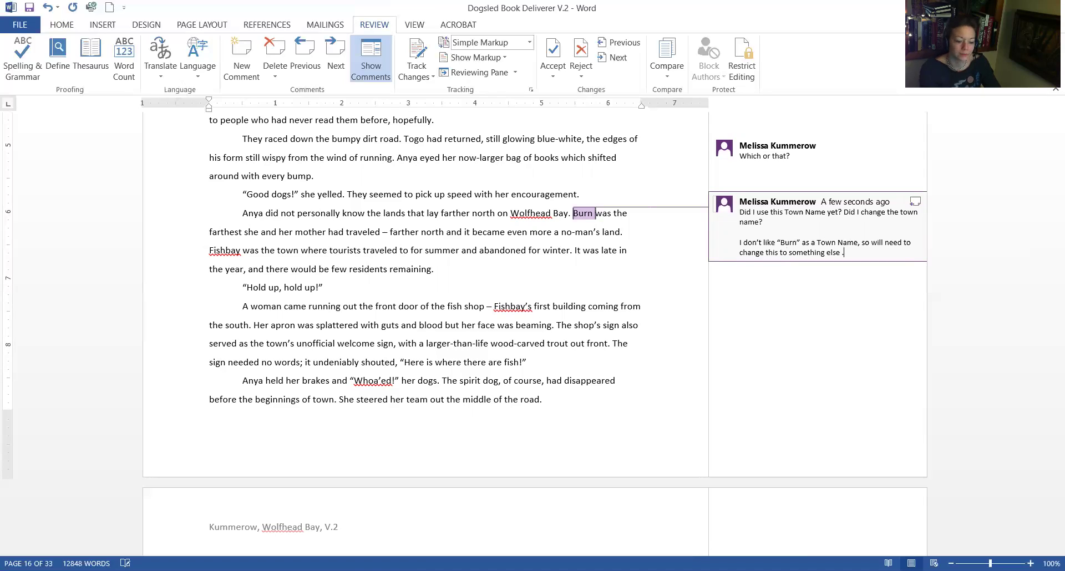
key(BackSpace)
key(BackSpace)
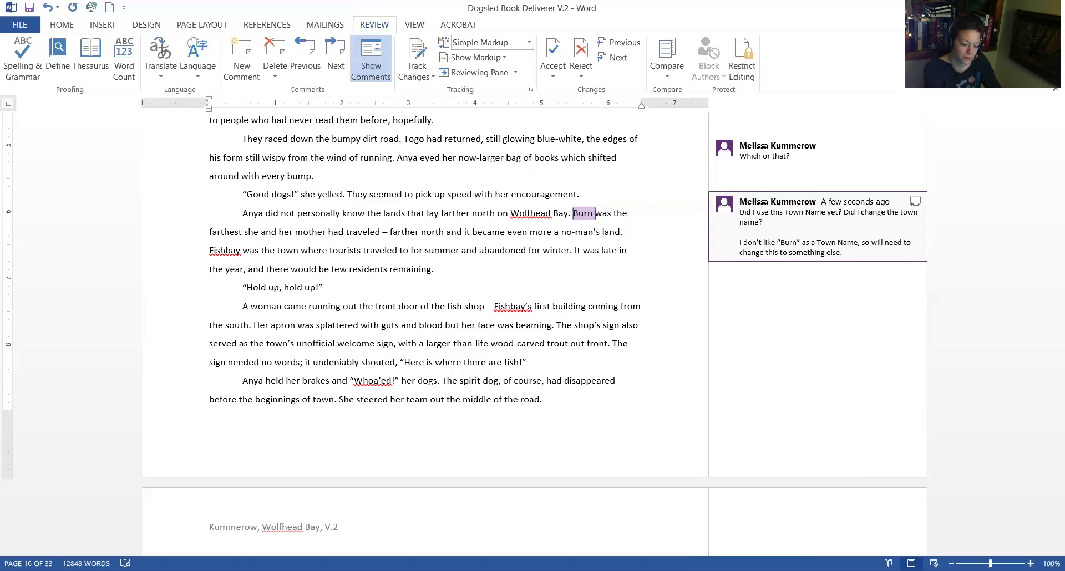
key(BackSpace)
text(reminiscent of this area.)
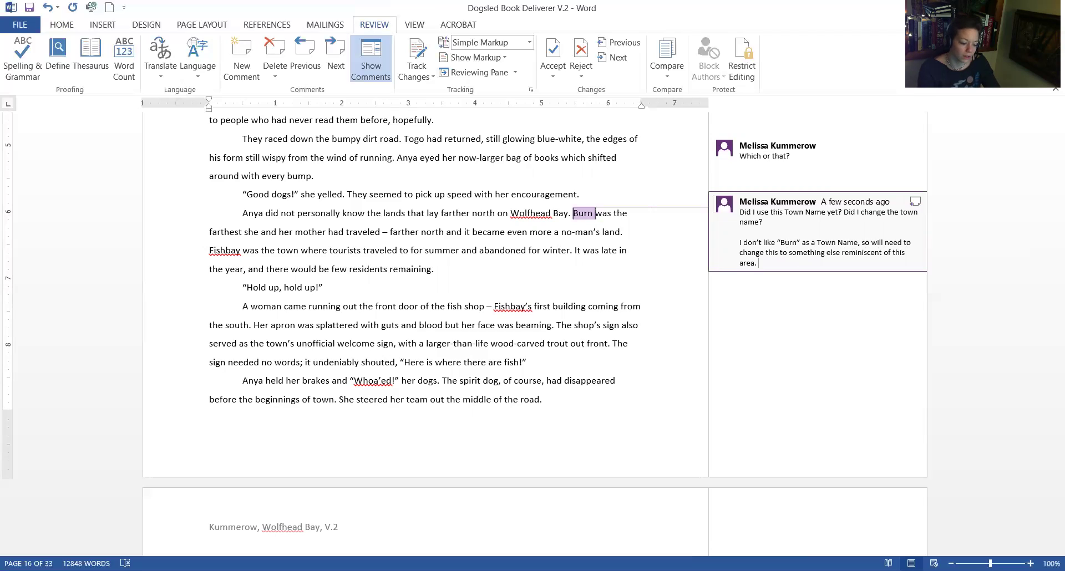
- Leave the comment and save the document
click(422, 231)
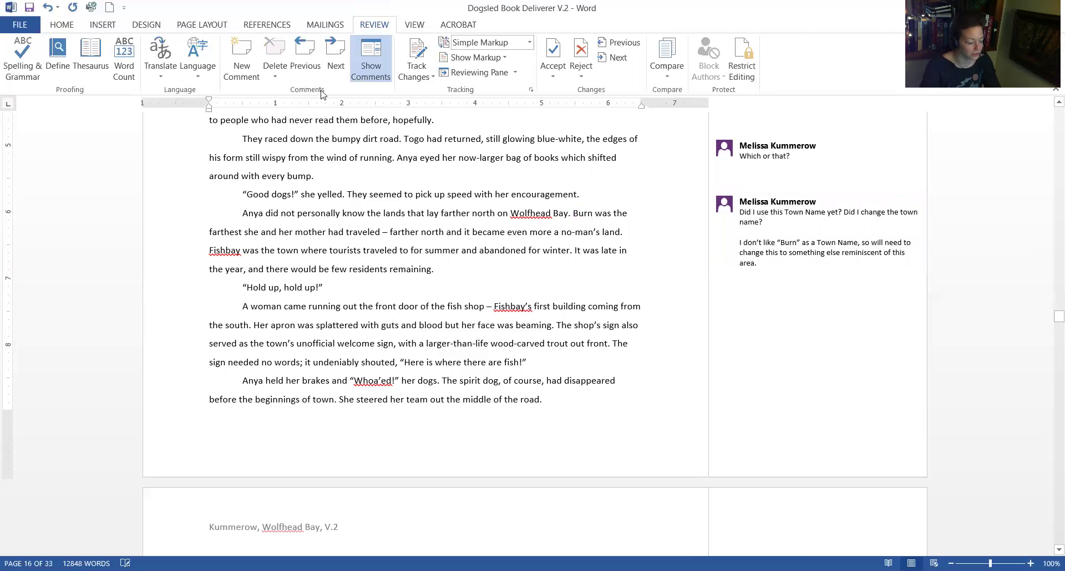
click(61, 24)
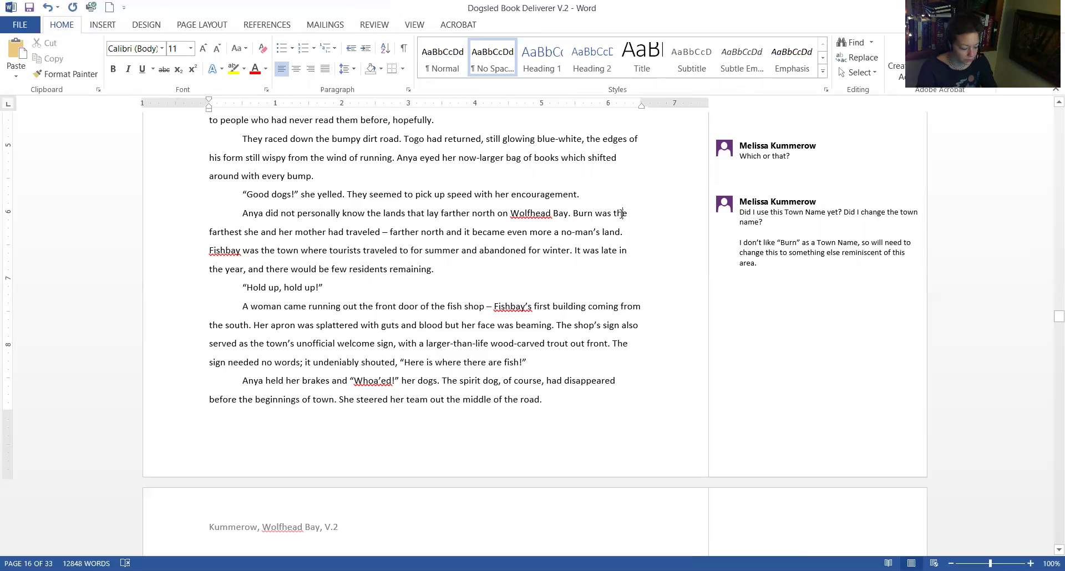
key(ctrl+s)
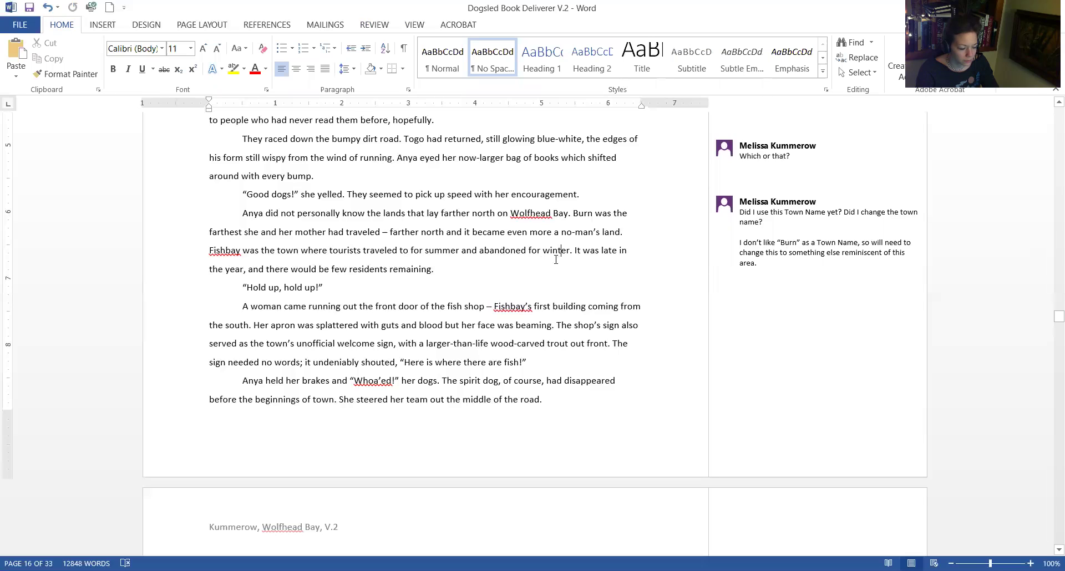
- Replace the dash before 'farther north' with '. Any' and change 'it' to 'the lands'
click(388, 233)
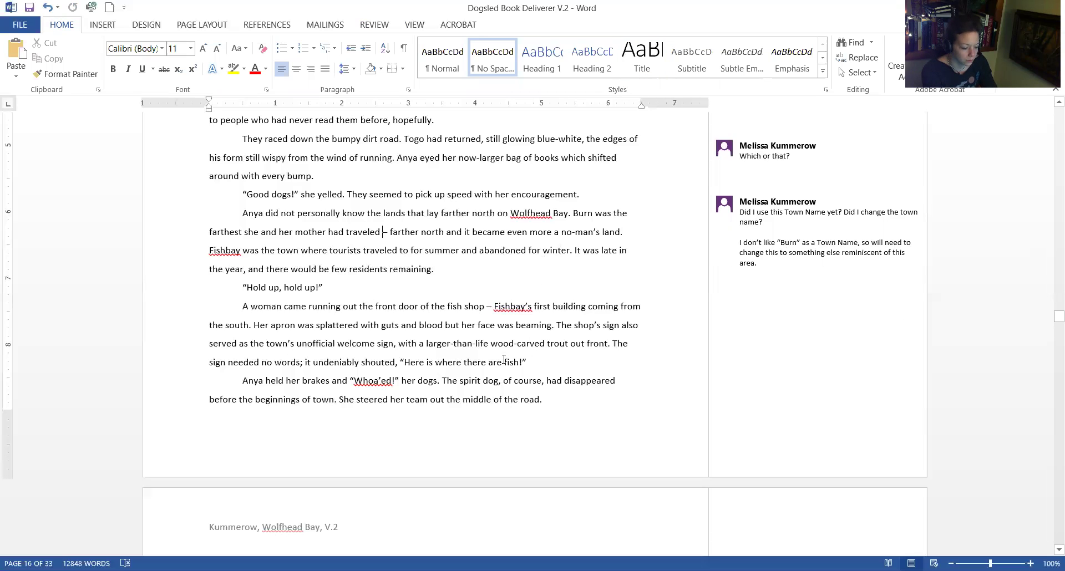
text(.)
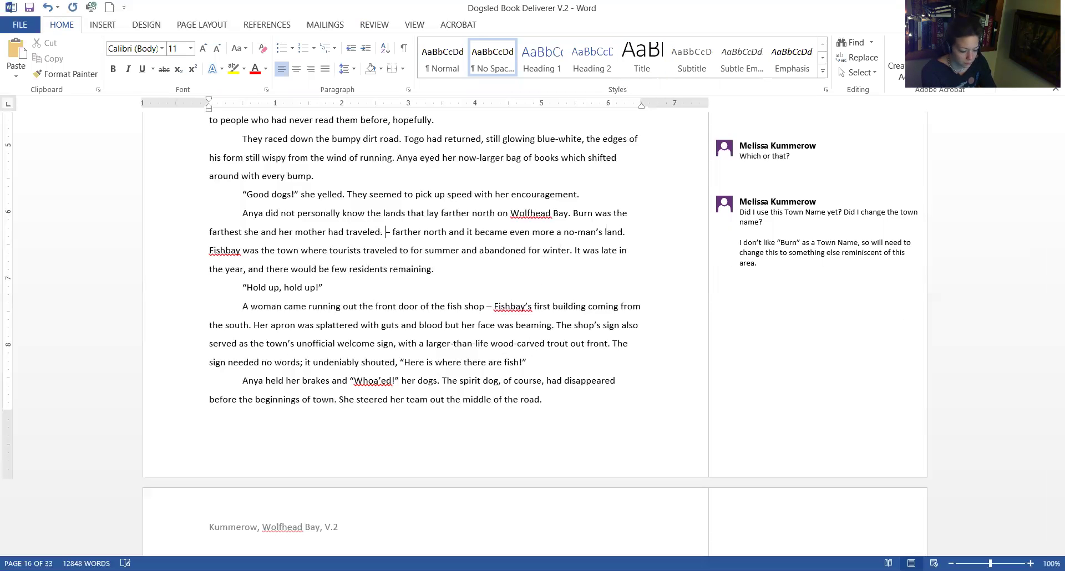
key(Delete)
key(Delete)
key(Delete)
text(Any)
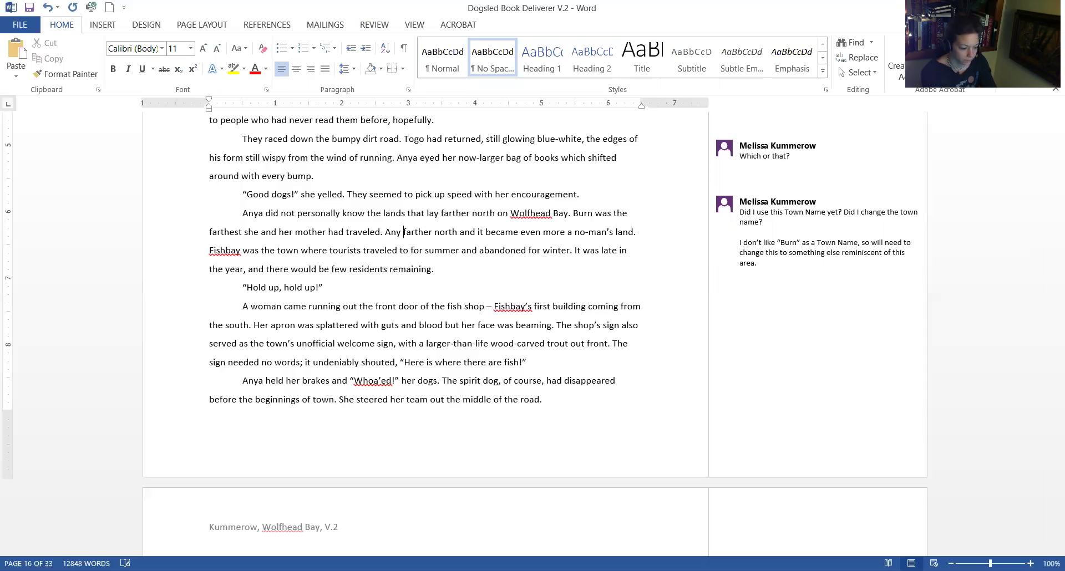
key(ctrl+Right)
key(ctrl+Right)
text(than)
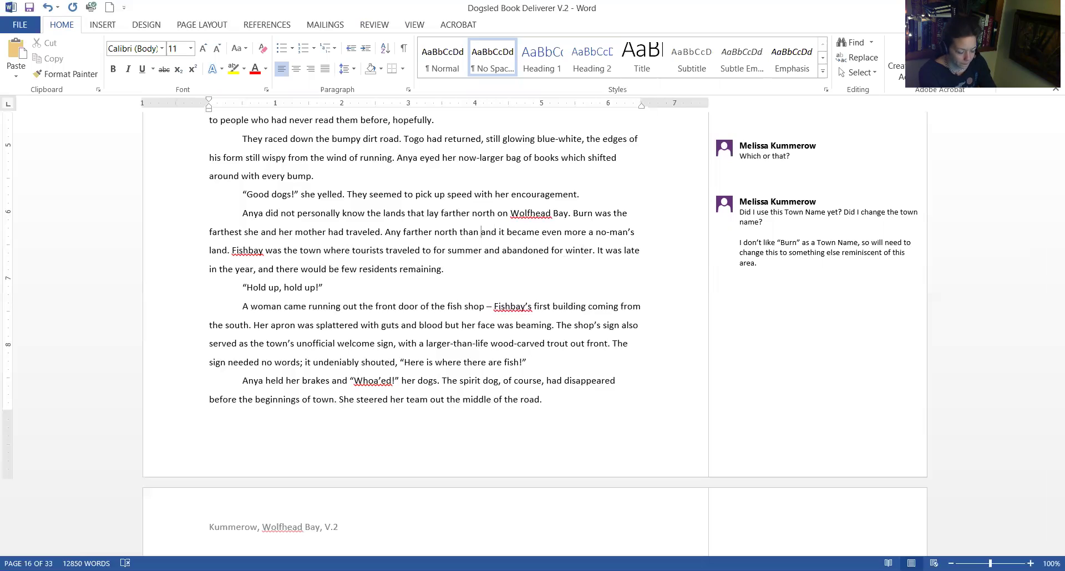
key(BackSpace)
key(BackSpace)
key(BackSpace)
key(BackSpace)
key(BackSpace)
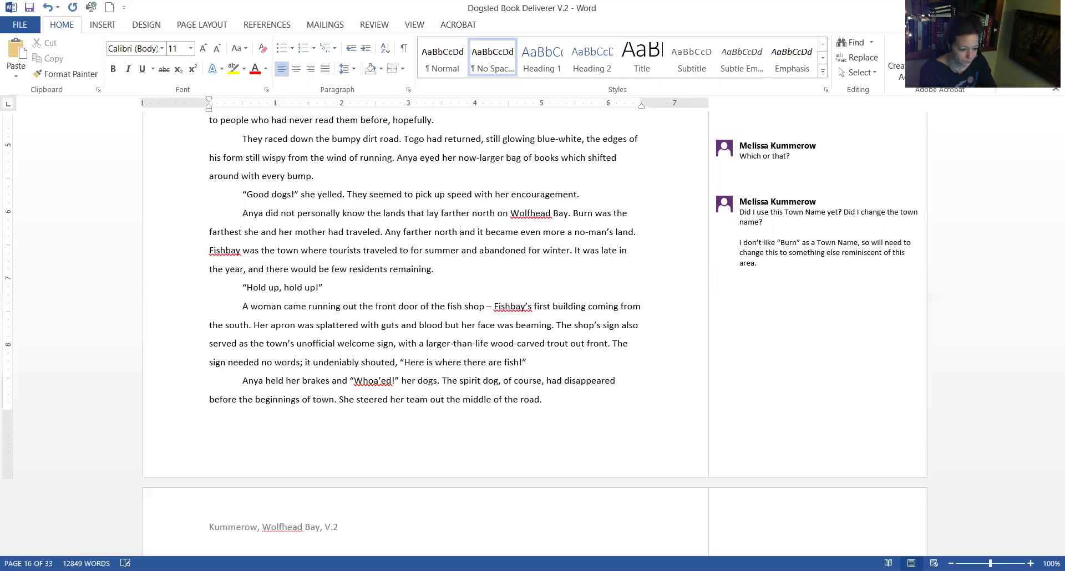
double_click(480, 233)
text(the lands)
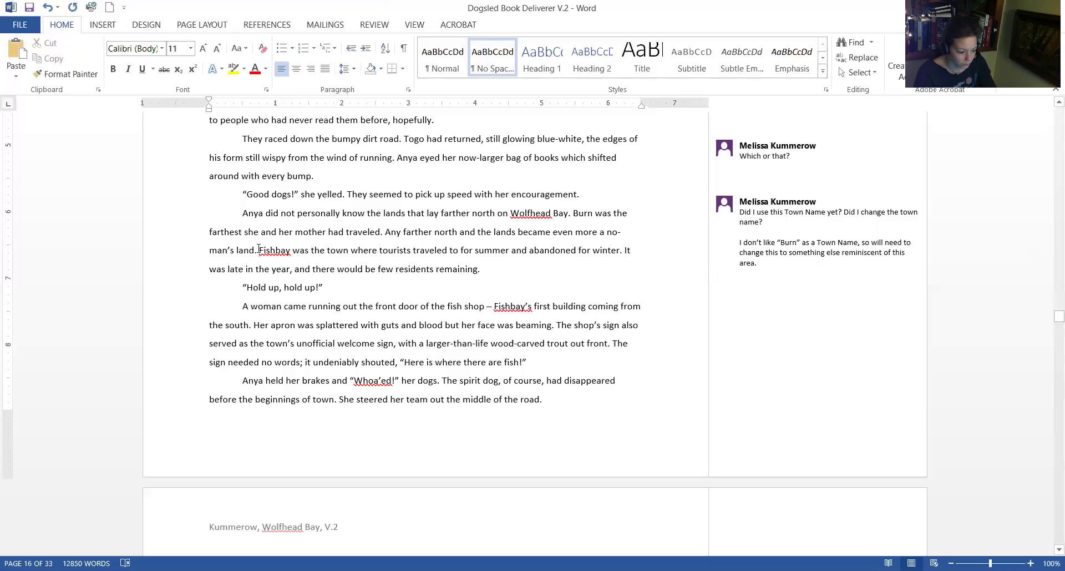
- Replace 'a no-man's land.' with 'wilderness'
drag(258, 251, 599, 232)
key(BackSpace)
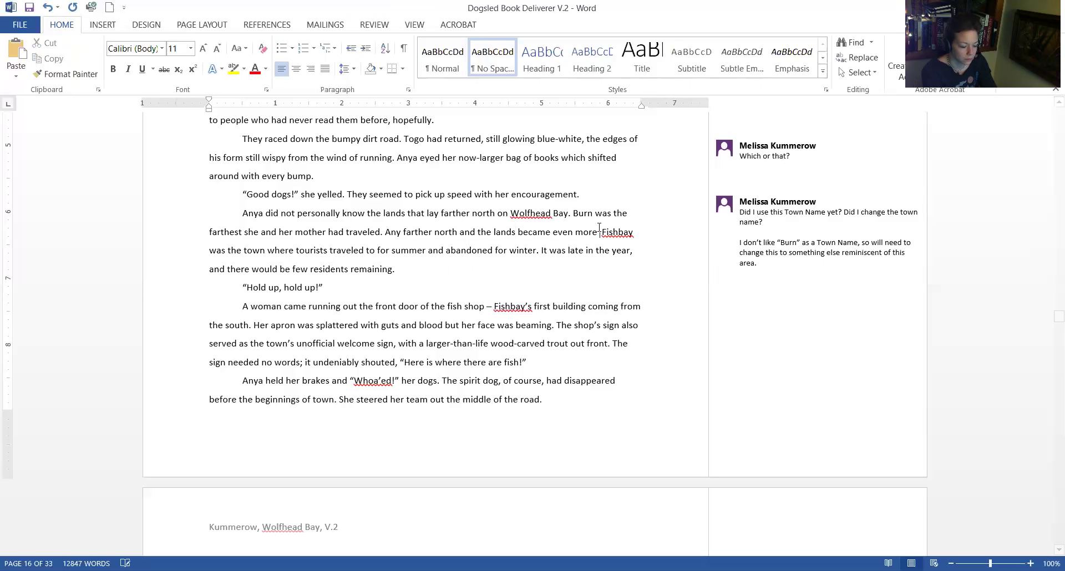
text(of a w)
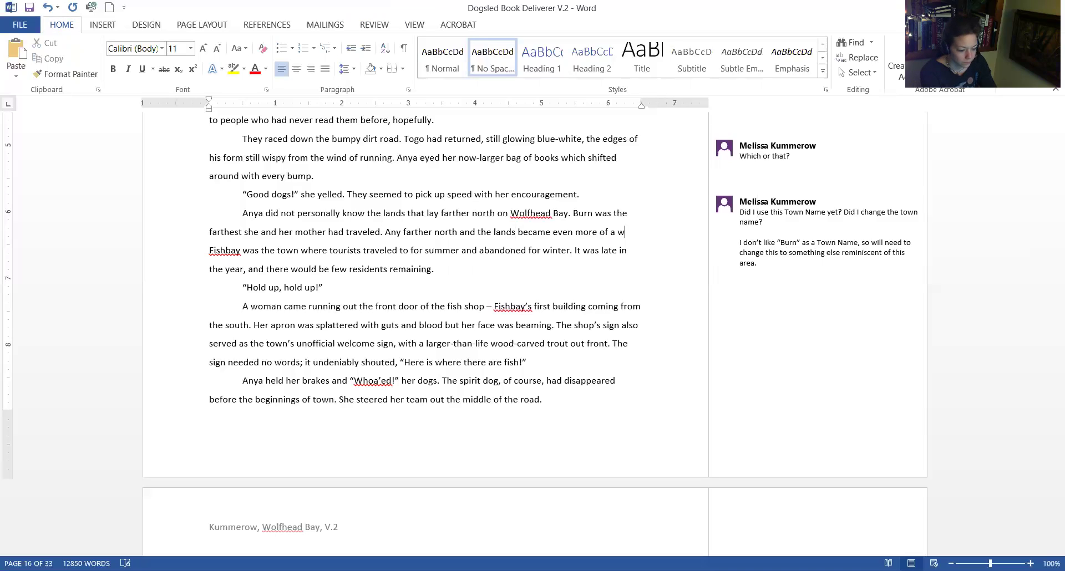
key(BackSpace)
key(BackSpace)
key(BackSpace)
key(BackSpace)
key(BackSpace)
text(wilderness than their  Fishbay was the town where tourists traveled to for summer and abandoned for)
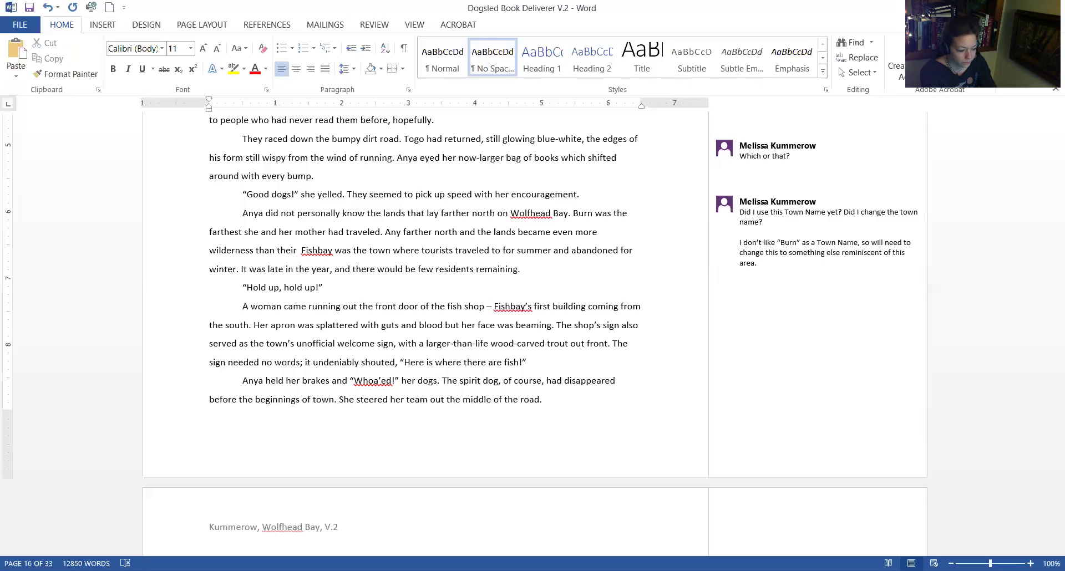
key(BackSpace)
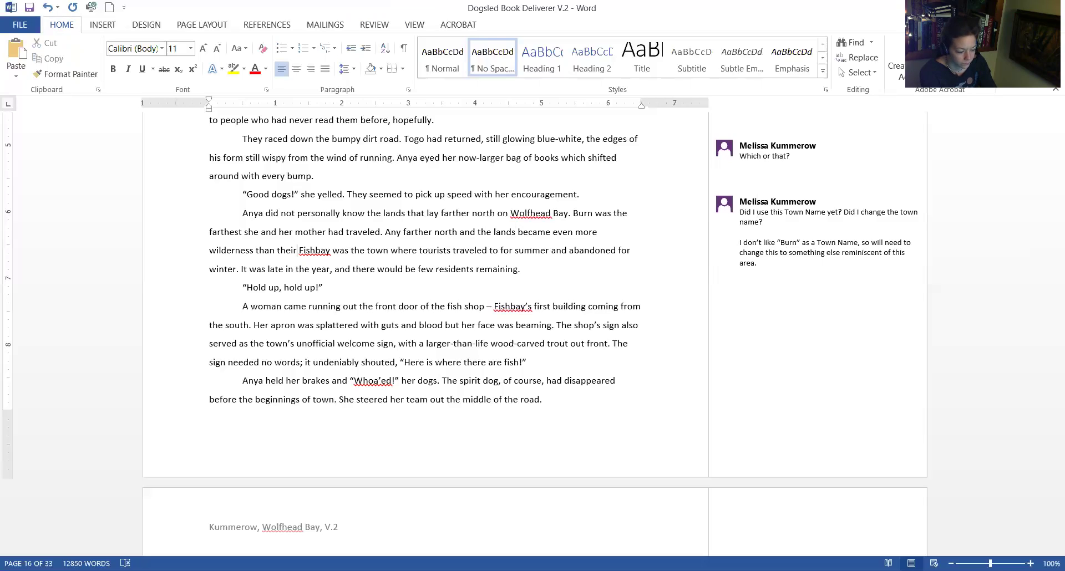
key(BackSpace)
key(BackSpace)
key(BackSpace)
key(BackSpace)
key(BackSpace)
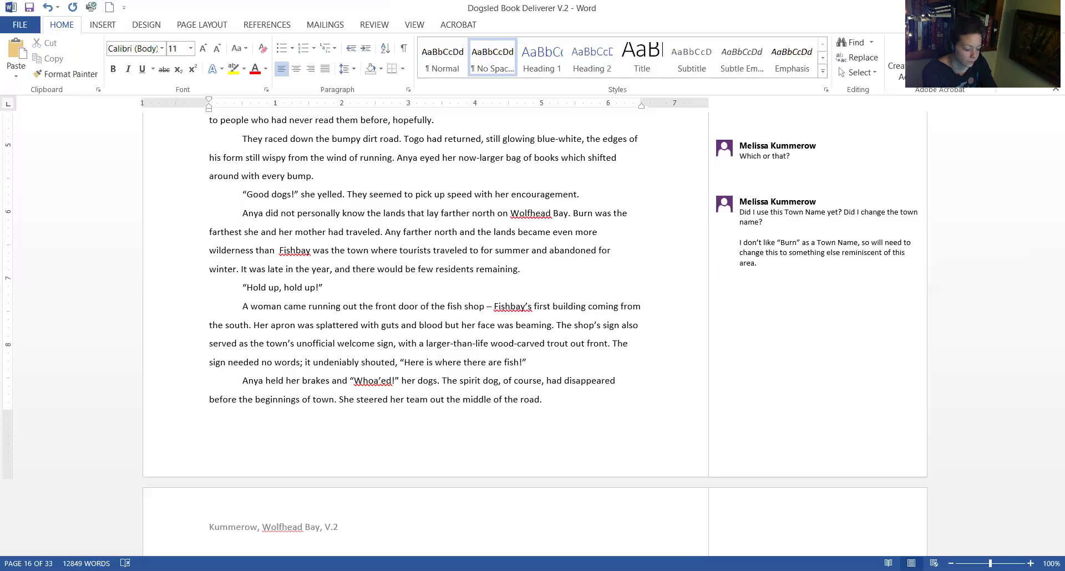
key(BackSpace)
key(BackSpace)
key(BackSpace)
key(BackSpace)
key(BackSpace)
key(BackSpace)
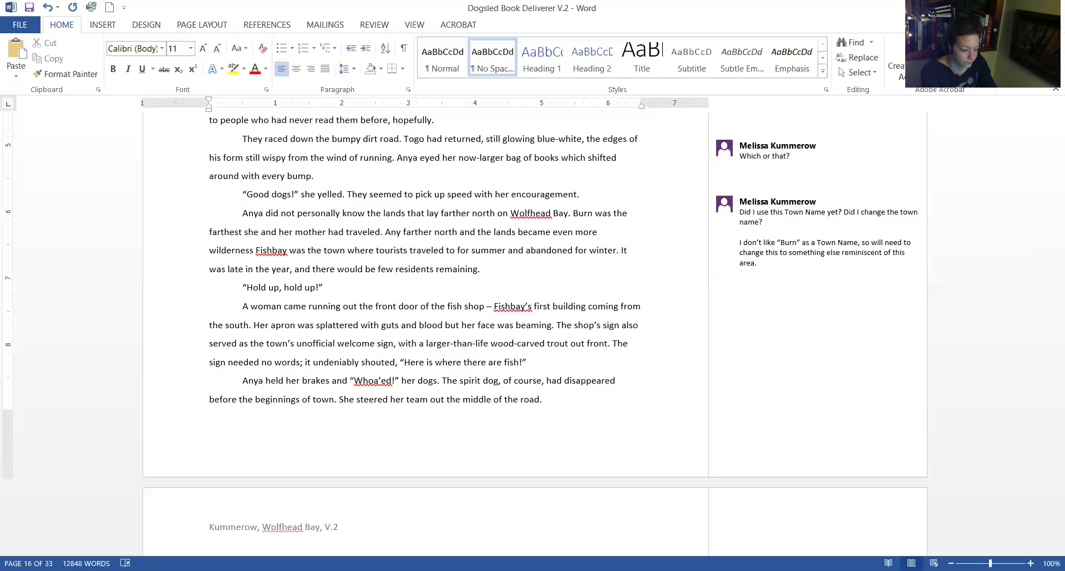
text(.)
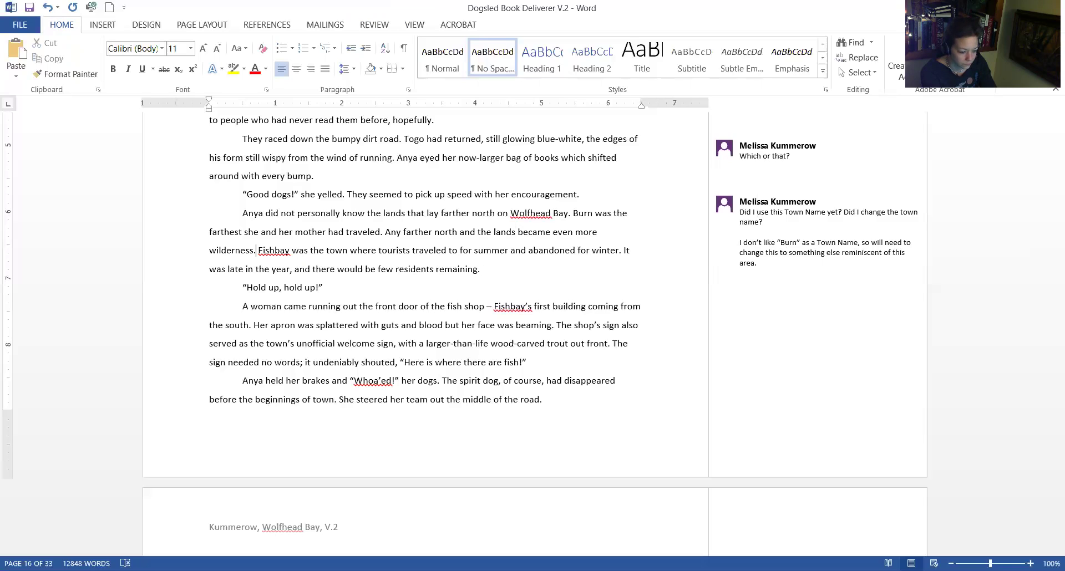
- Continue with ', particularly during the colder months when tourists fled for warmer climes.'
key(BackSpace)
text(, particula)
text(rly )
text(d)
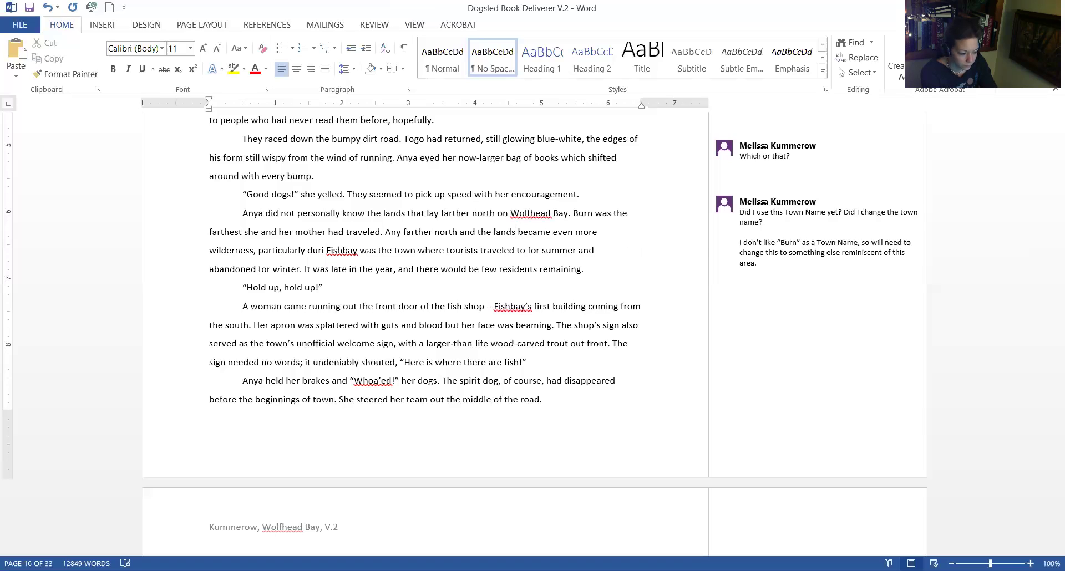
text(uring the cold months.)
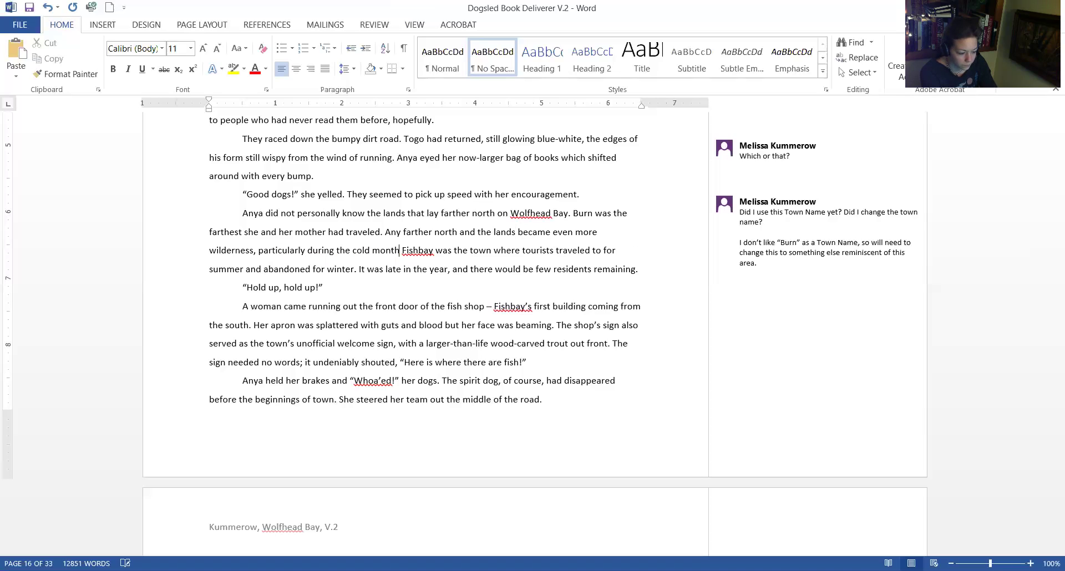
key(BackSpace)
key(BackSpace)
key(BackSpace)
key(BackSpace)
key(BackSpace)
key(BackSpace)
key(BackSpace)
key(BackSpace)
text(er months when tourists fled)
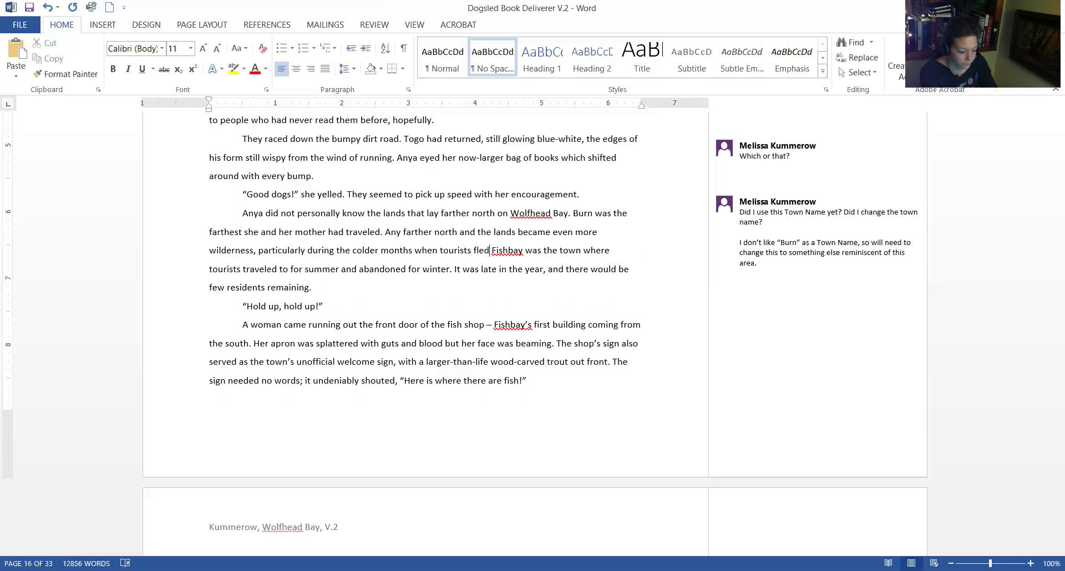
text( for)
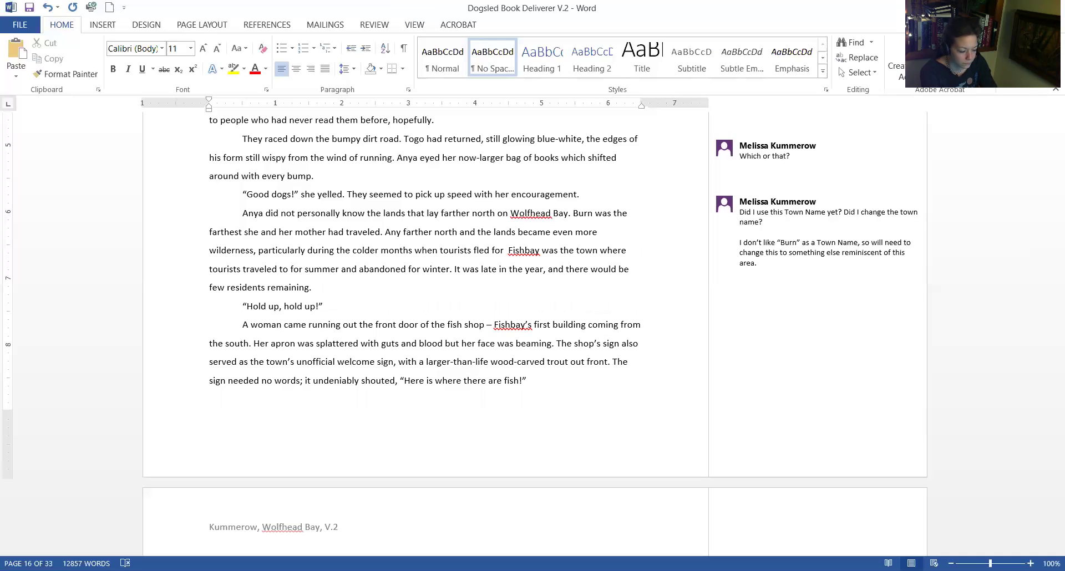
text( warmer)
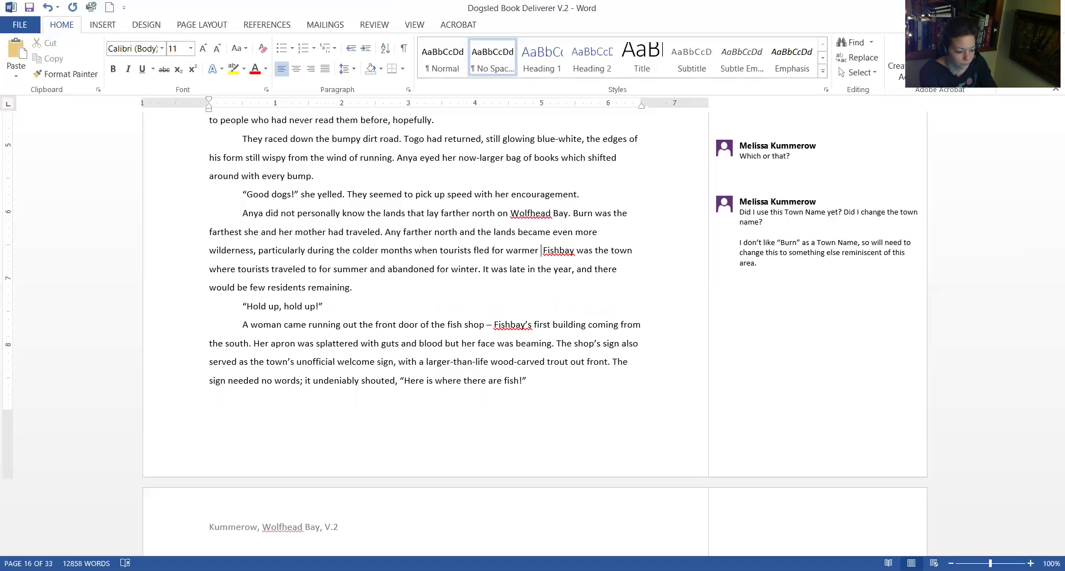
key(BackSpace)
key(BackSpace)
key(BackSpace)
key(BackSpace)
text(mer climes.)
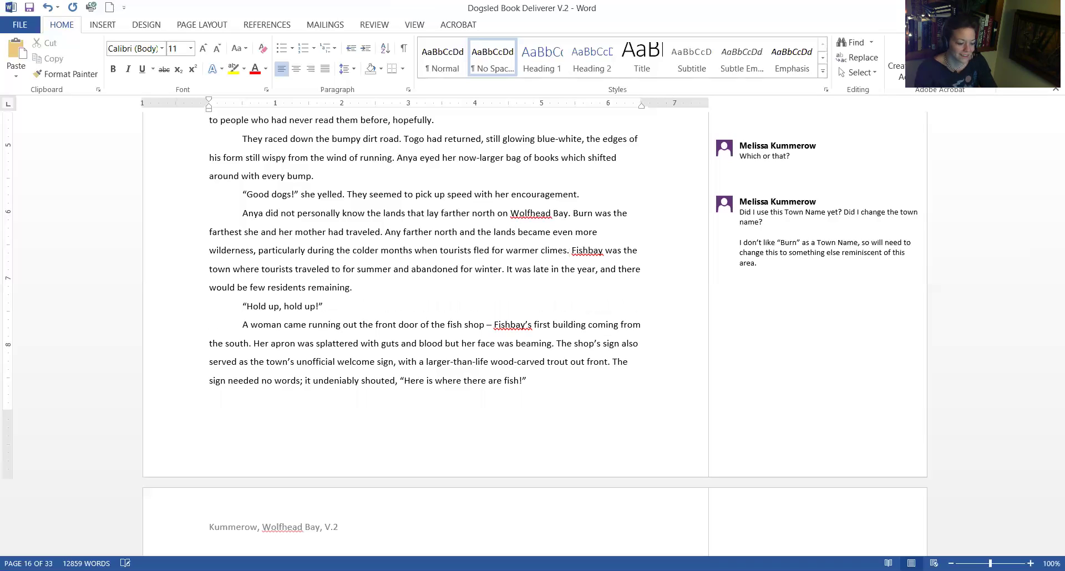
- Remove 'for warmer climes' so the sentence ends 'when tourists fled.'
right_click(566, 248)
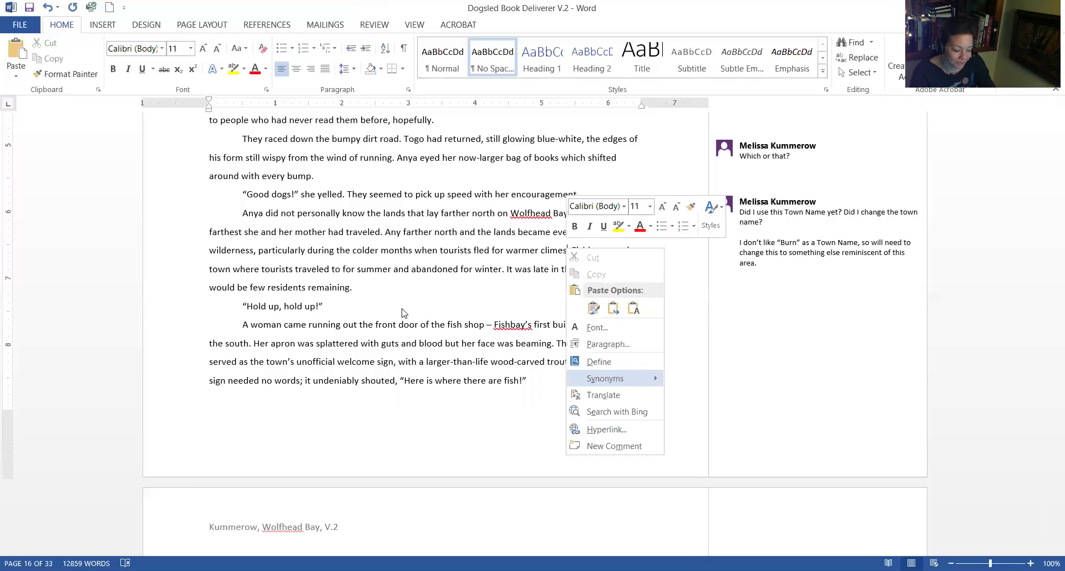
click(506, 269)
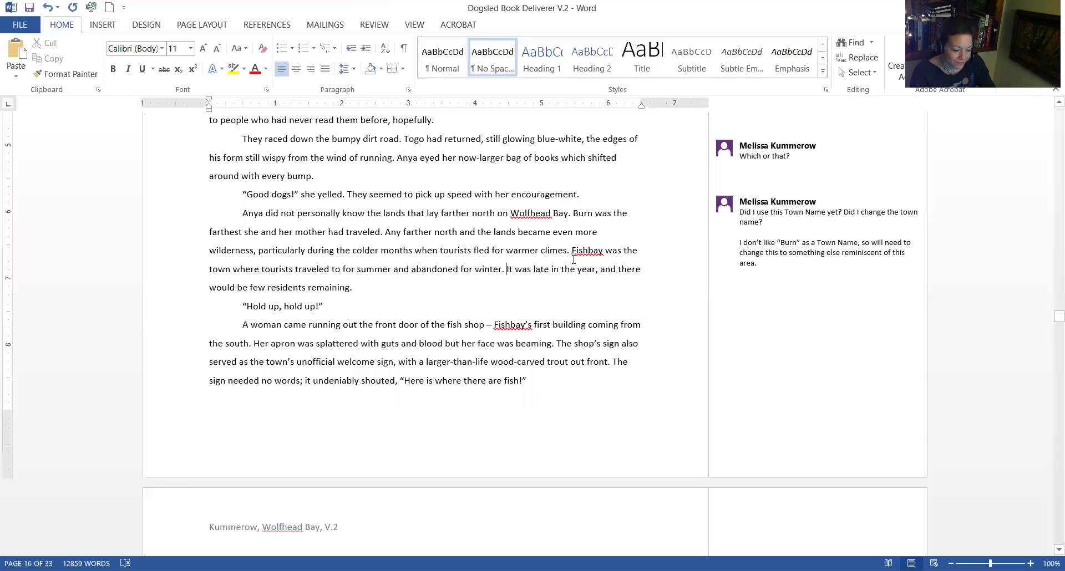
click(604, 250)
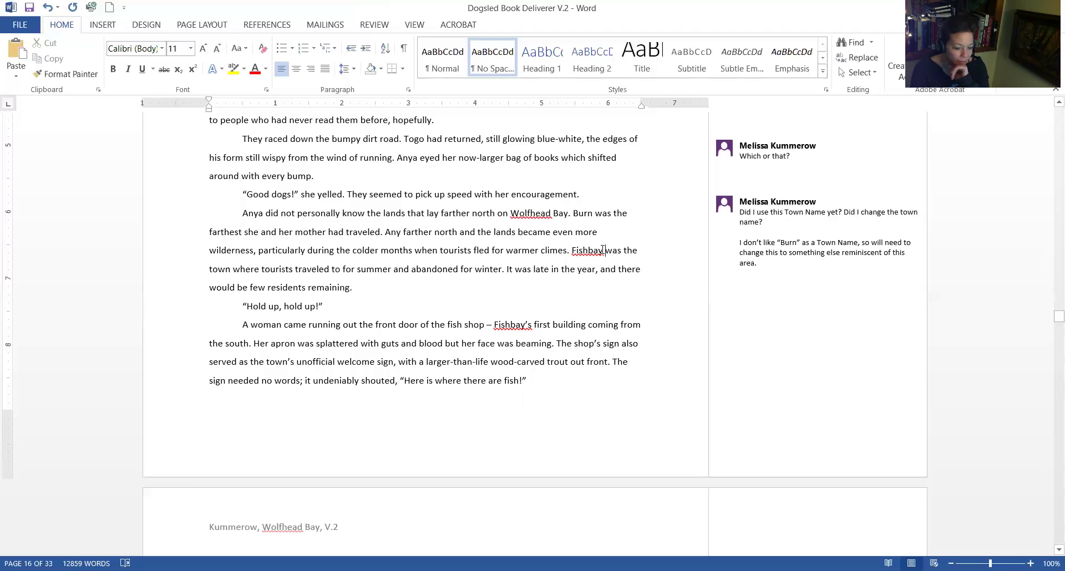
double_click(557, 251)
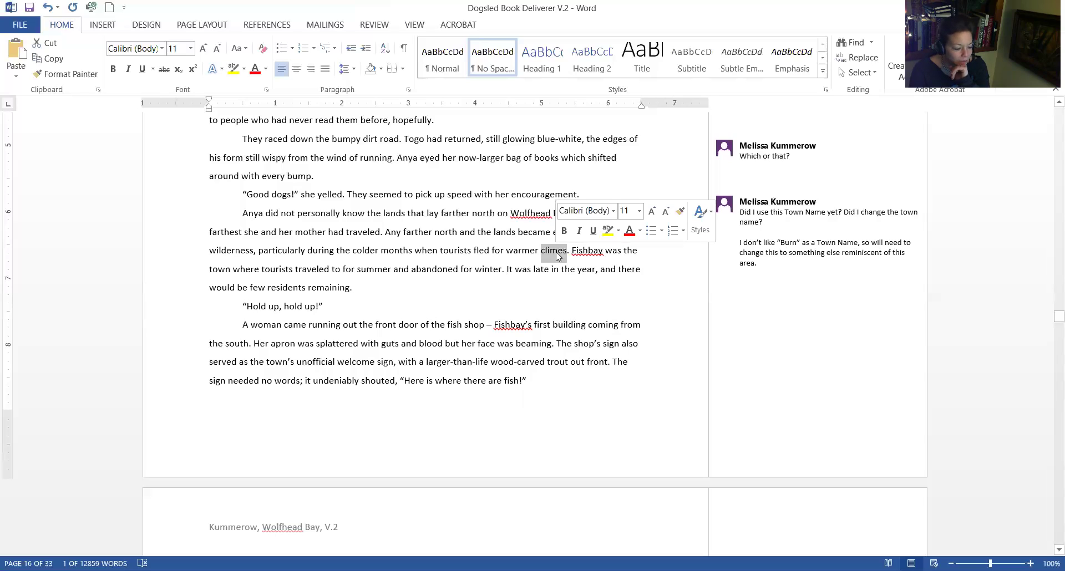
click(615, 269)
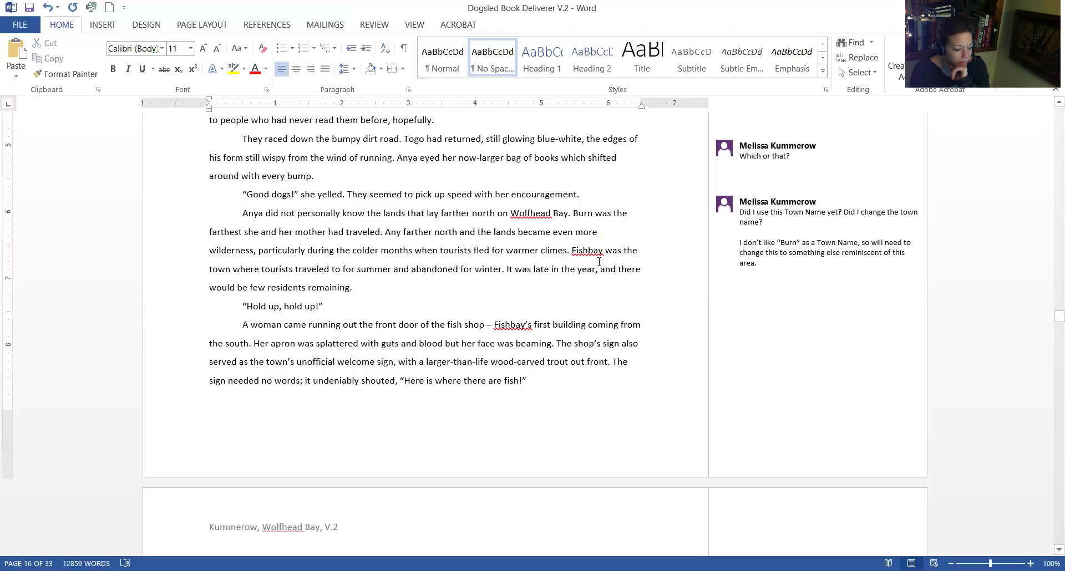
double_click(552, 256)
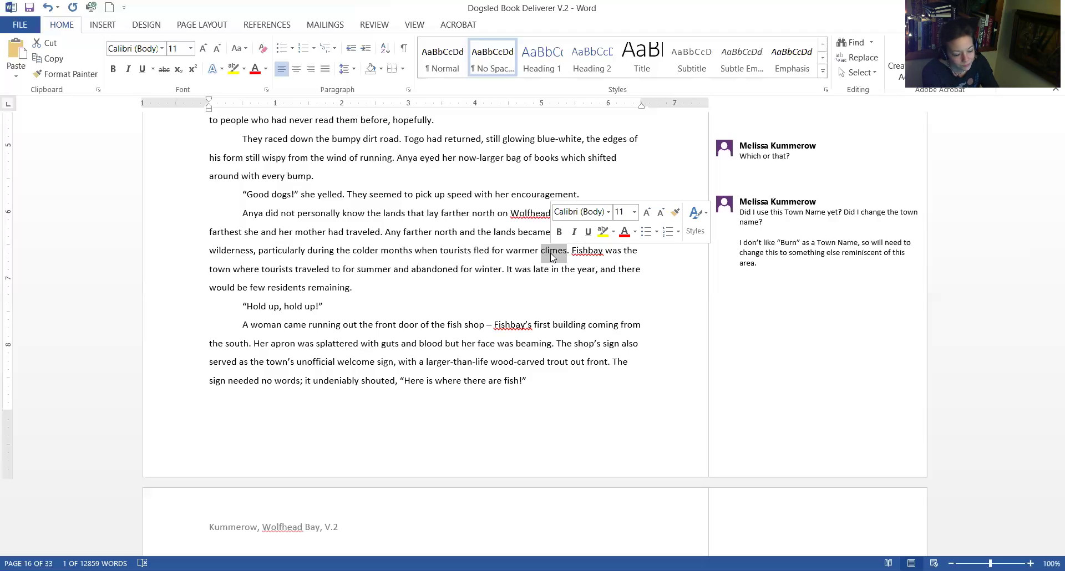
text(states)
key(BackSpace)
key(BackSpace)
key(BackSpace)
key(BackSpace)
key(BackSpace)
key(BackSpace)
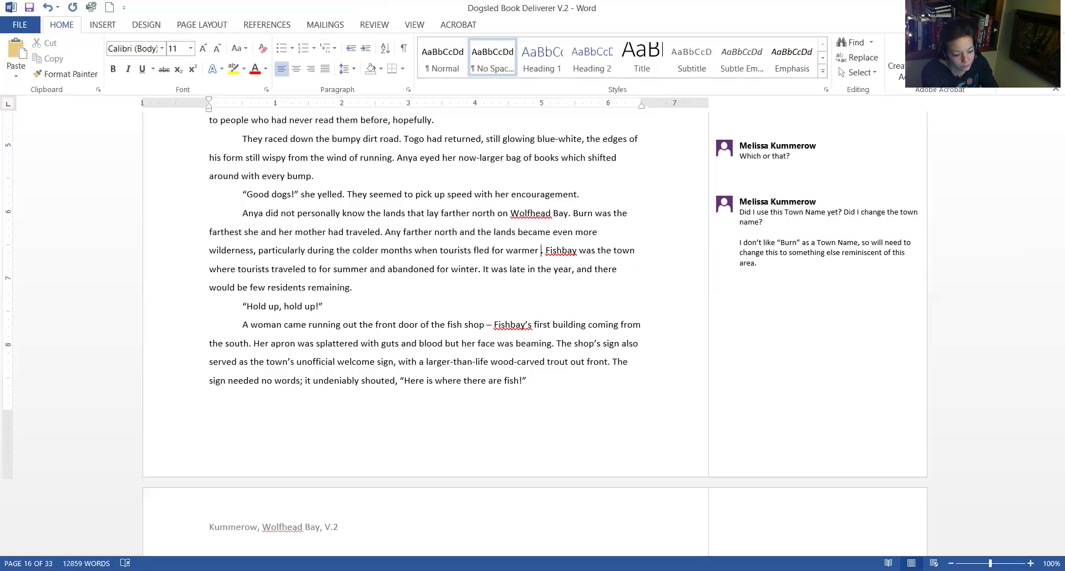
text(weat)
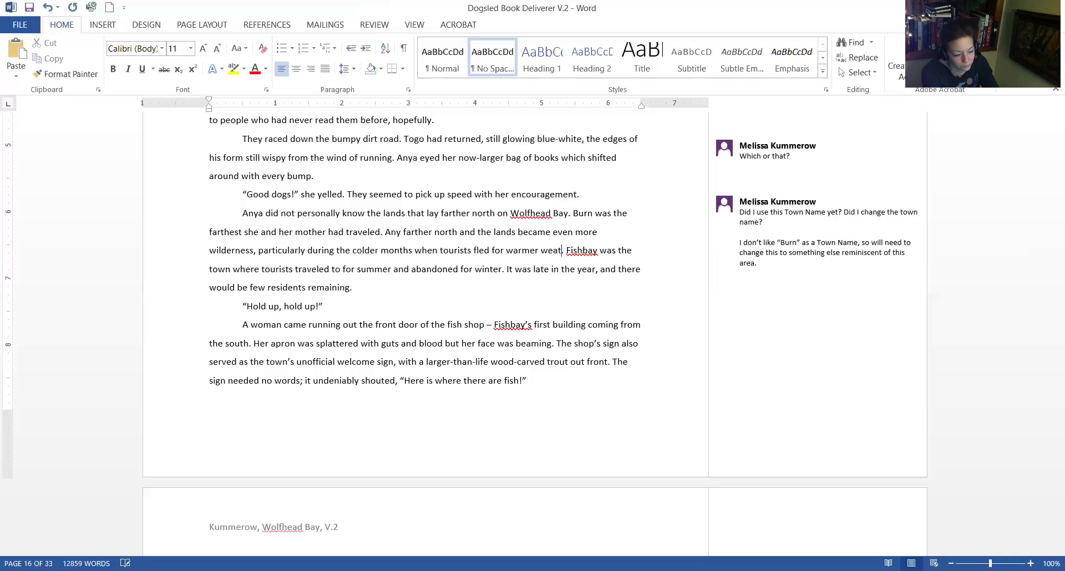
key(BackSpace)
key(BackSpace)
key(BackSpace)
key(BackSpace)
key(BackSpace)
key(BackSpace)
key(BackSpace)
key(BackSpace)
key(BackSpace)
key(BackSpace)
key(BackSpace)
key(BackSpace)
key(BackSpace)
key(BackSpace)
key(BackSpace)
key(BackSpace)
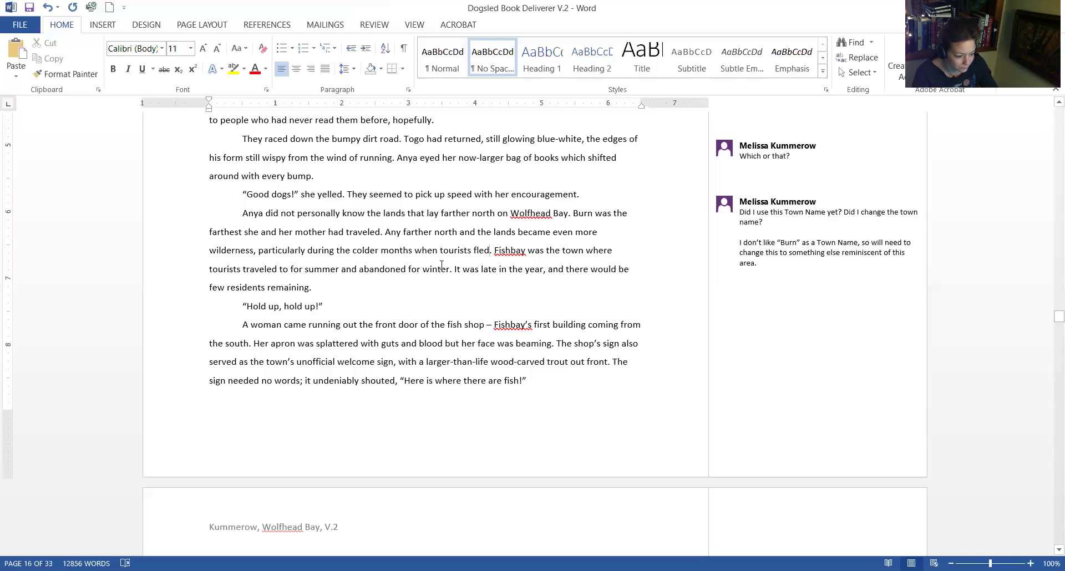
- Delete the sentence about Fishbay's summer tourists and rename the town Burn to Fishbay
drag(454, 269, 495, 249)
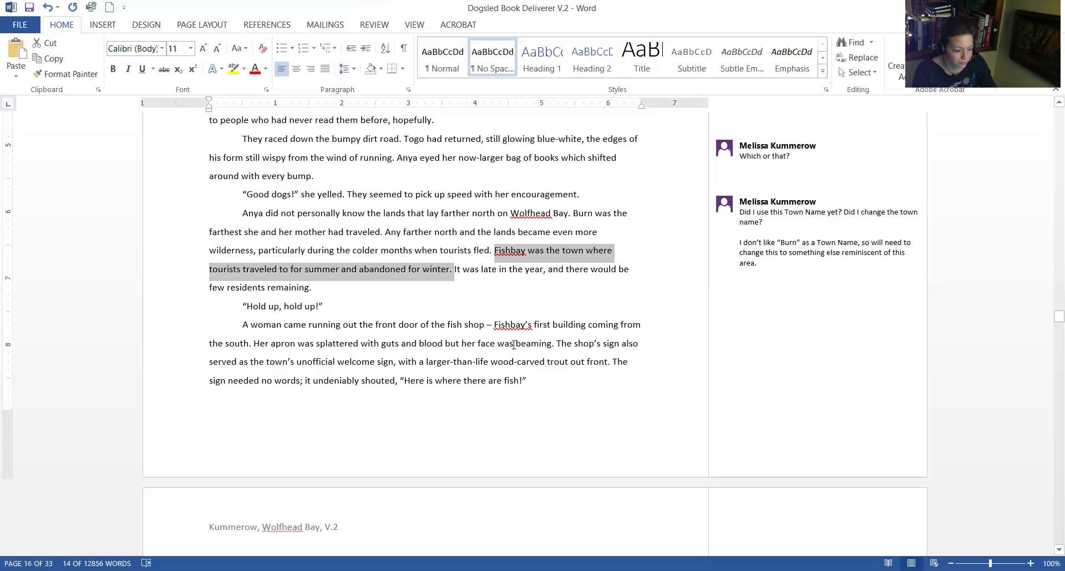
key(Delete)
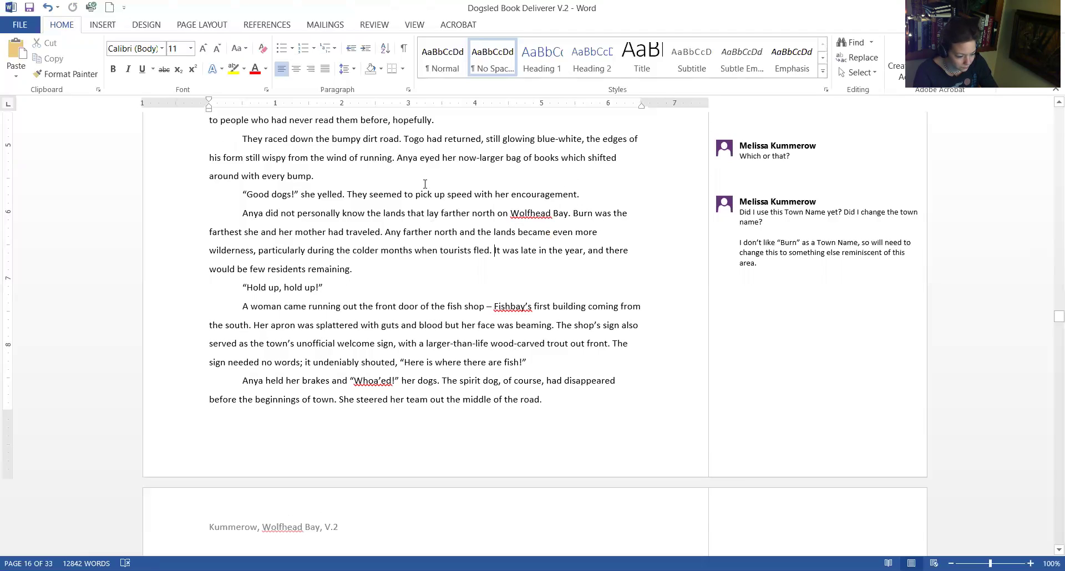
click(494, 250)
double_click(583, 212)
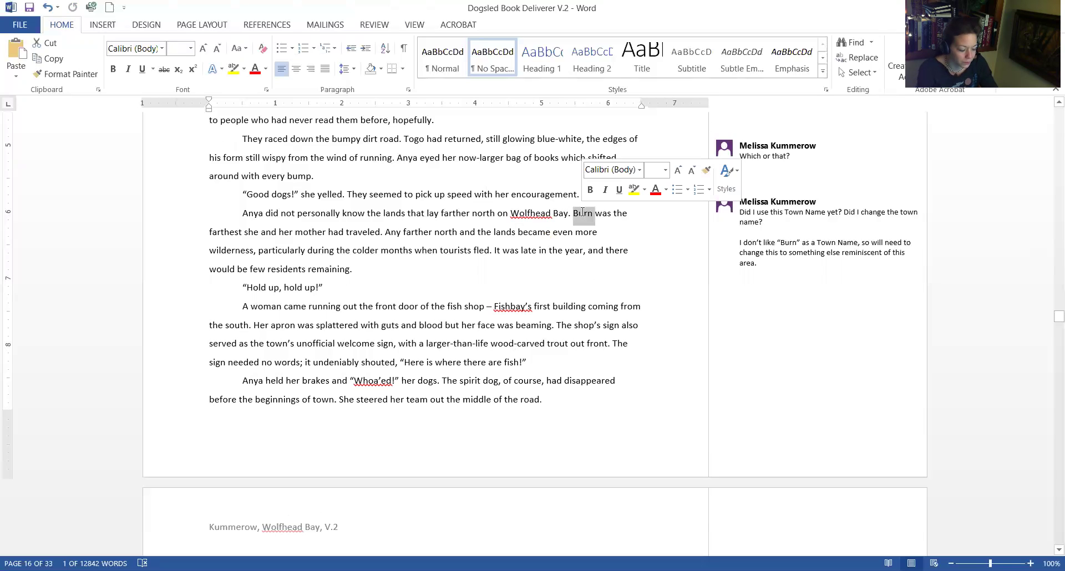
text(Fishbay)
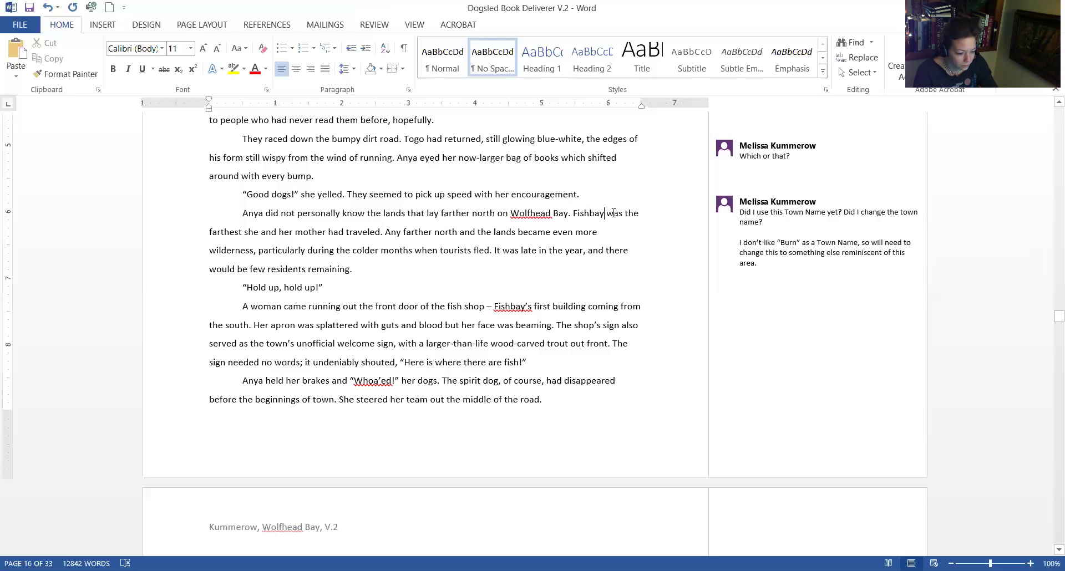
- Make the sentence read 'the farthest town she and her mother had traveled'
click(246, 232)
text(own s)
double_click(255, 232)
text(village)
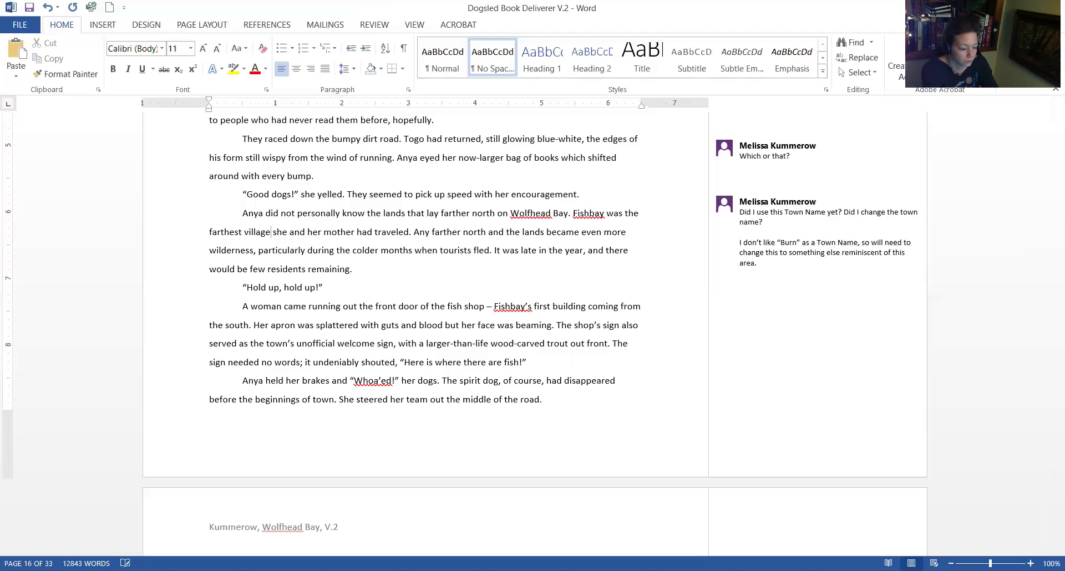
key(BackSpace)
key(BackSpace)
key(BackSpace)
key(BackSpace)
text(town)
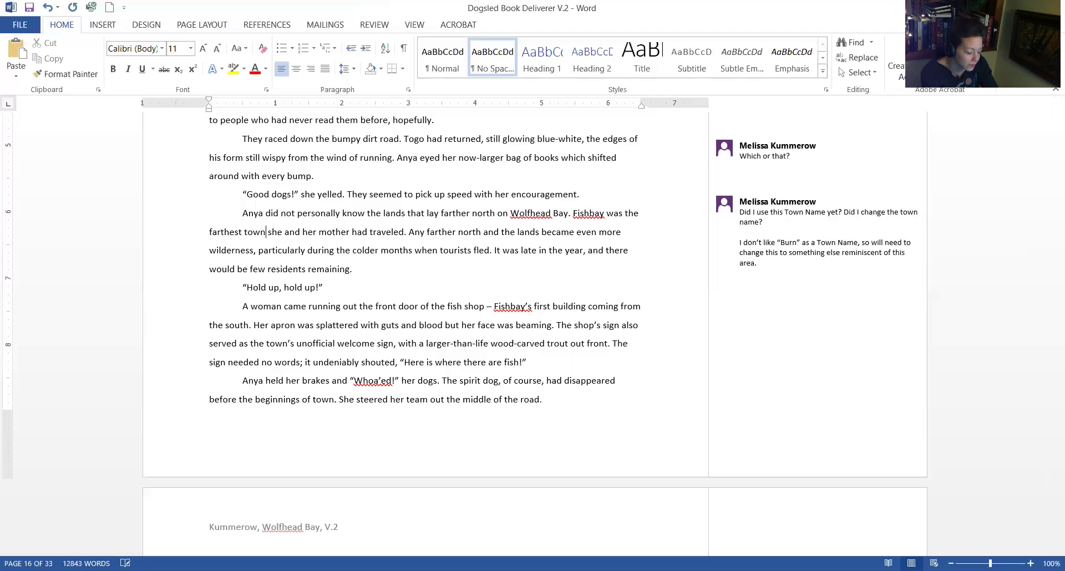
click(604, 213)
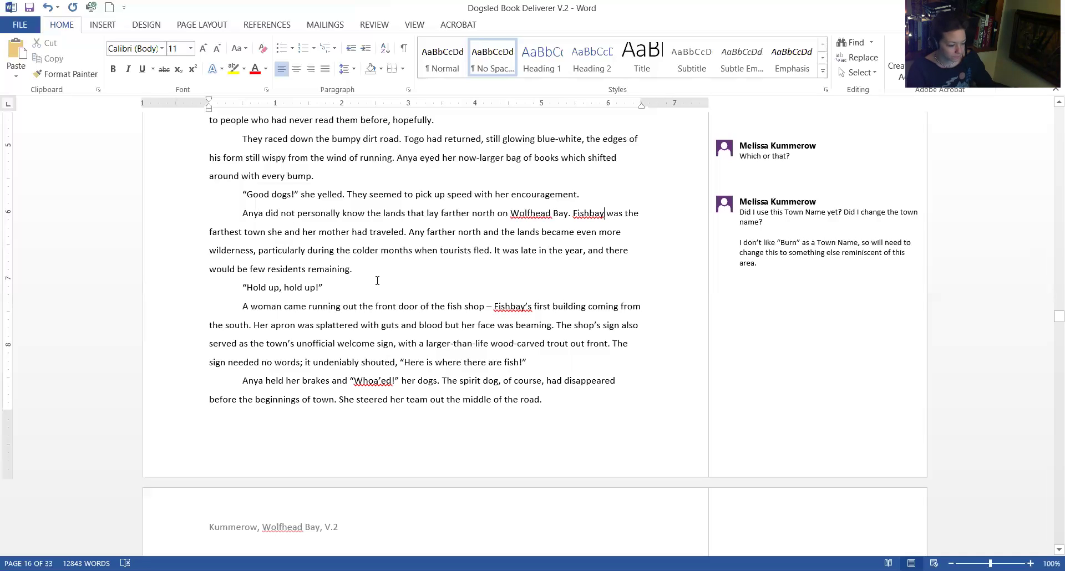
- Insert 'a' before 'wilderness' and end the sentence with 'tourists fled to warmer places'
click(622, 232)
text(a)
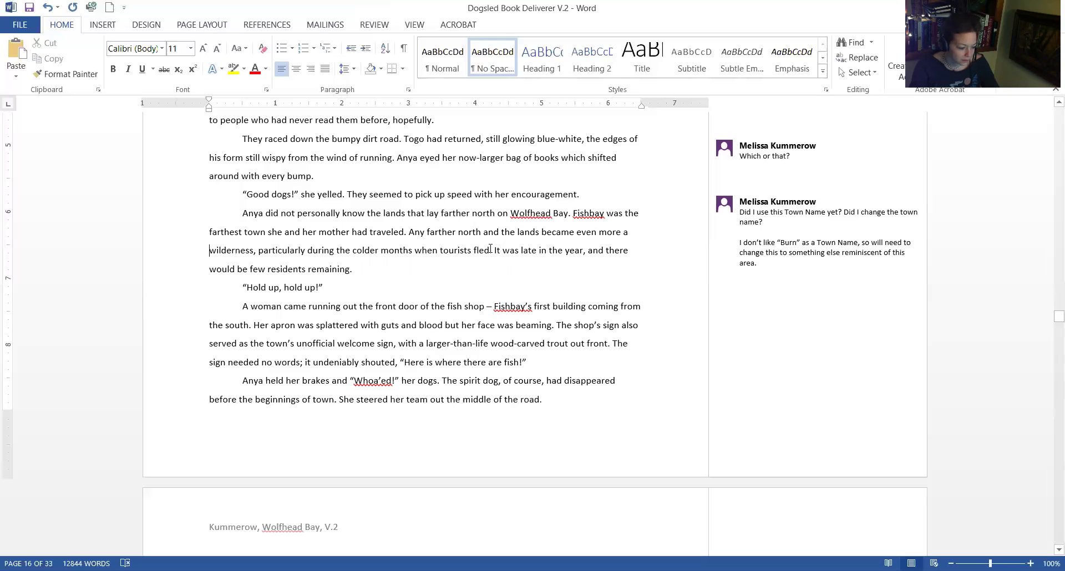
text(for warmer)
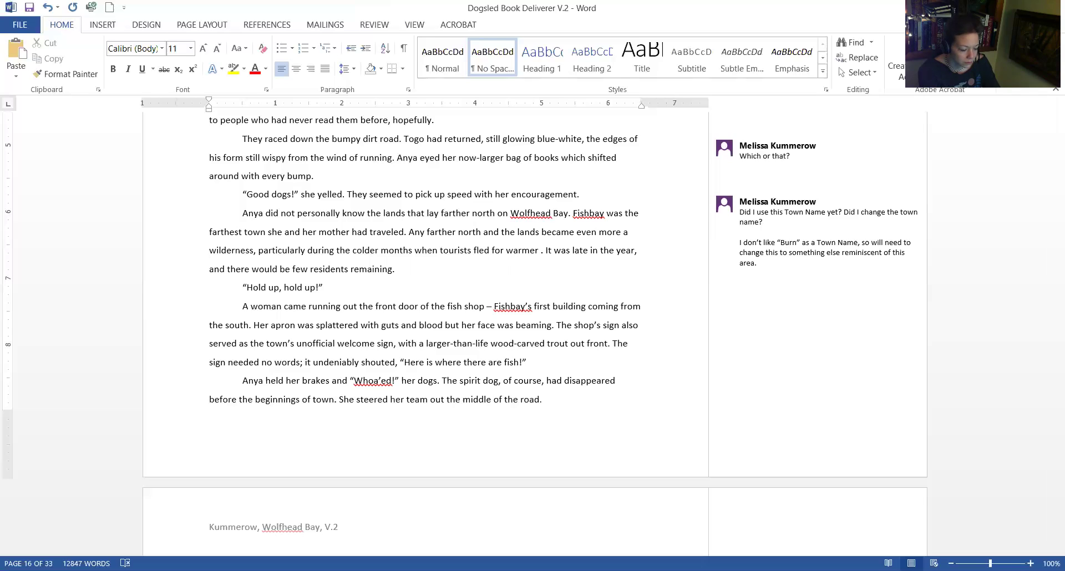
key(BackSpace)
key(BackSpace)
key(BackSpace)
key(BackSpace)
key(BackSpace)
key(BackSpace)
key(BackSpace)
key(BackSpace)
key(BackSpace)
key(BackSpace)
key(BackSpace)
text(to warmer s)
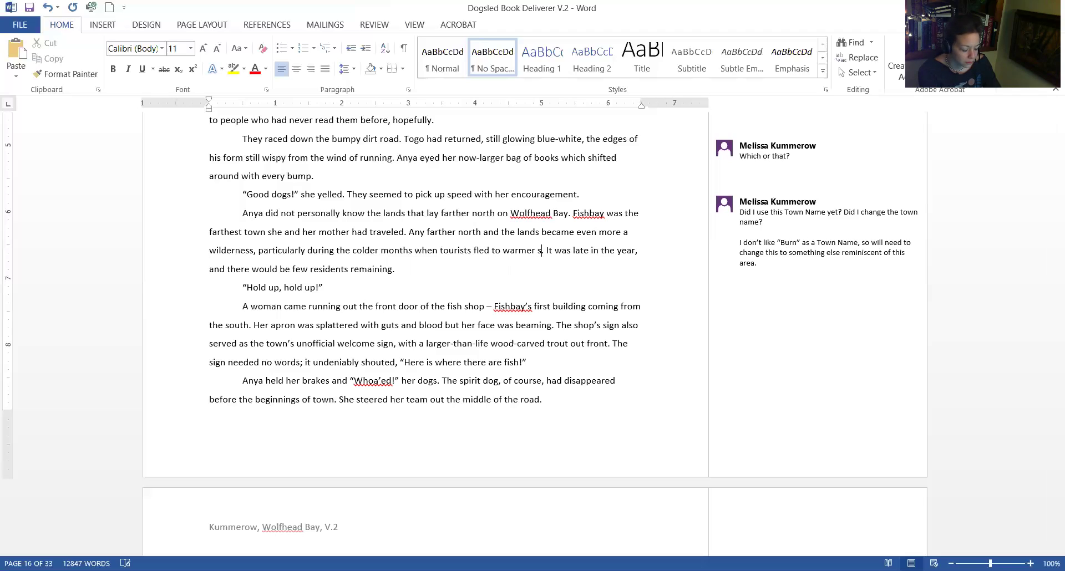
key(BackSpace)
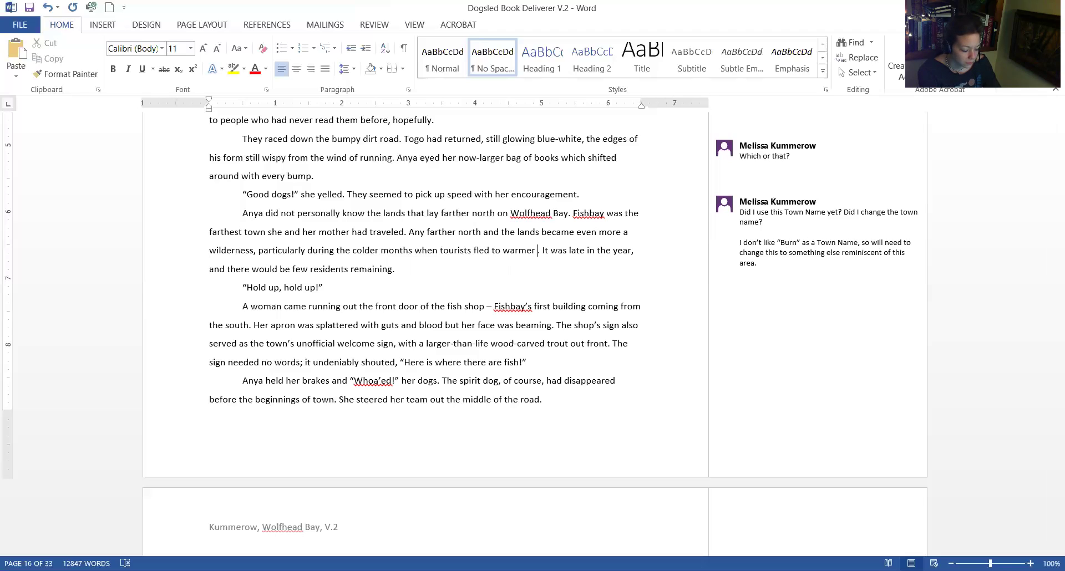
text(places)
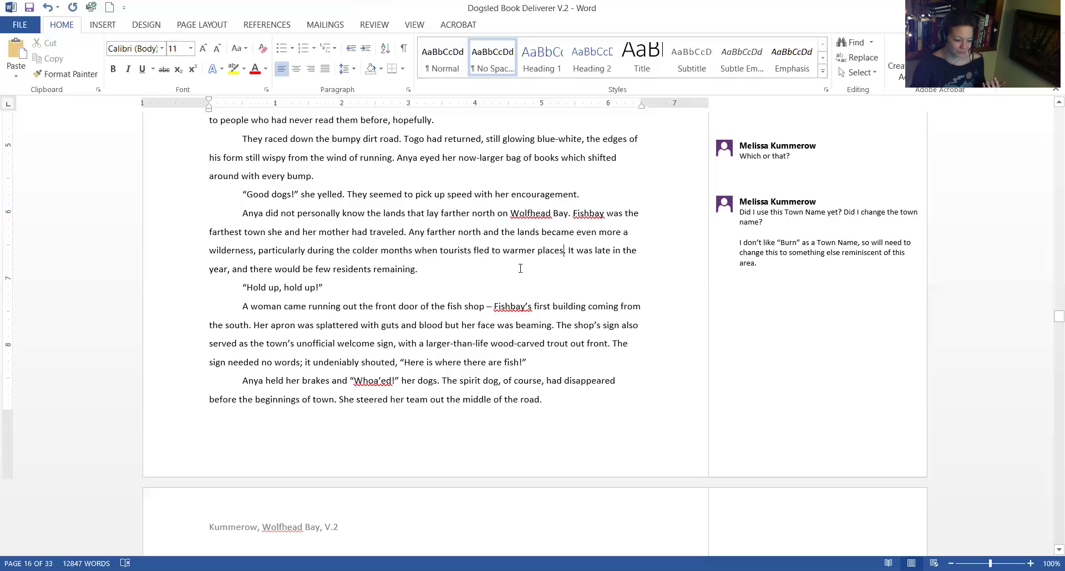
- Delete the comment about the town name
click(811, 201)
click(783, 265)
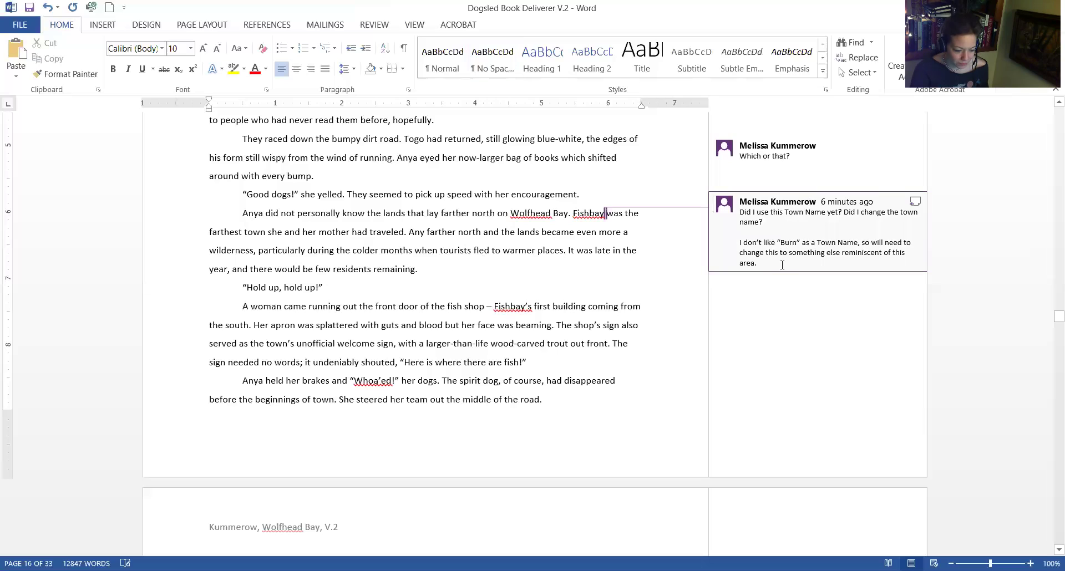
right_click(767, 233)
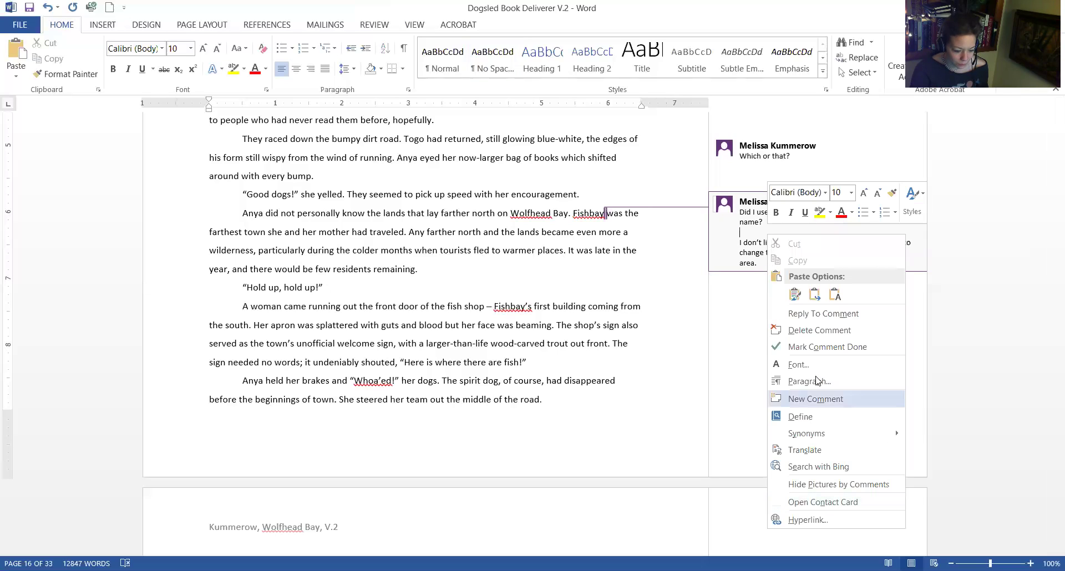
click(838, 331)
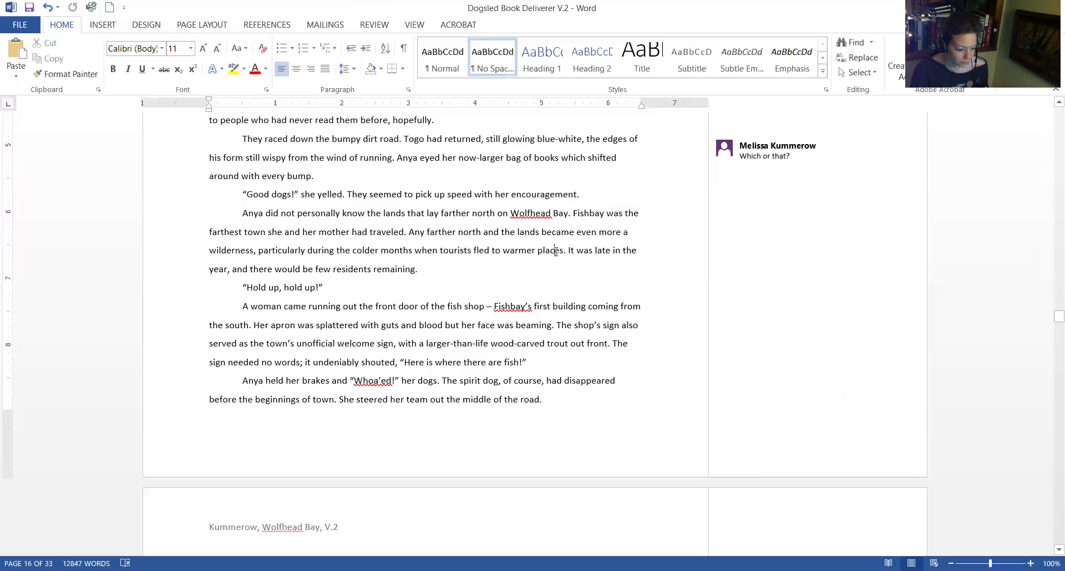
- Attach a 'Word Choice?' comment to the word 'places'
double_click(557, 253)
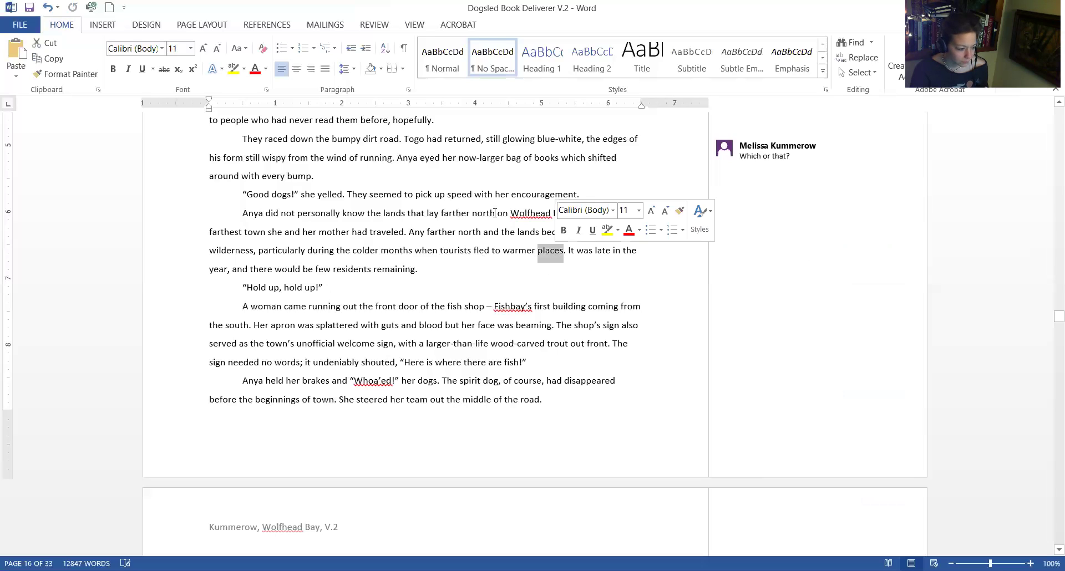
click(380, 26)
click(242, 55)
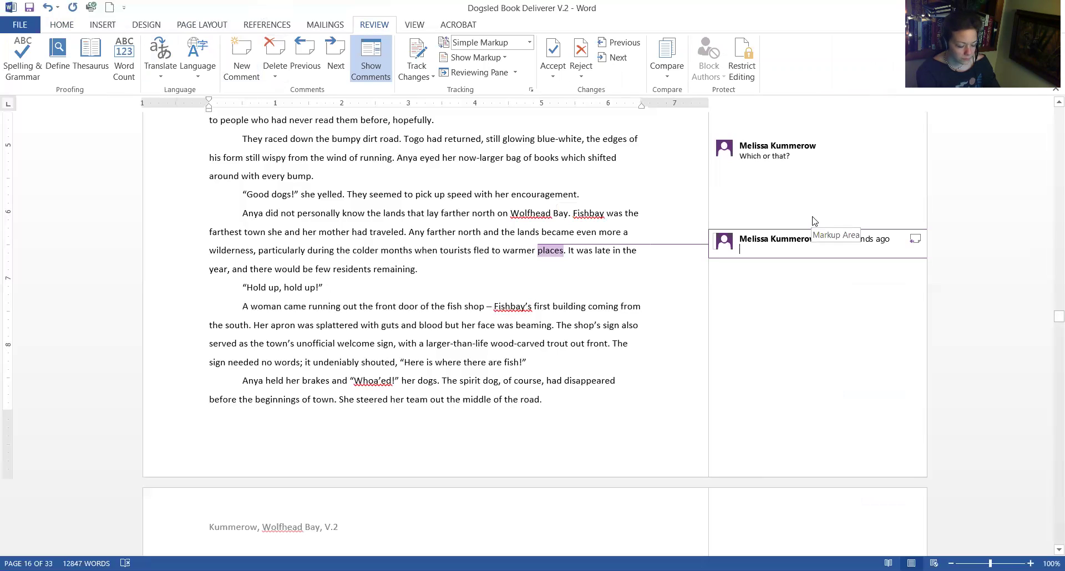
text(Wor)
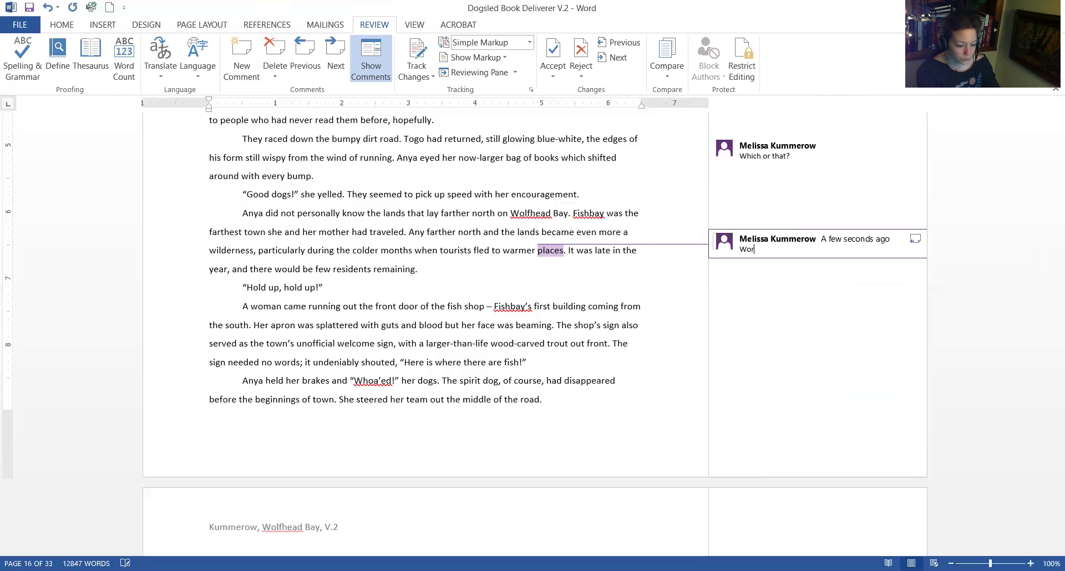
text(d Choice)
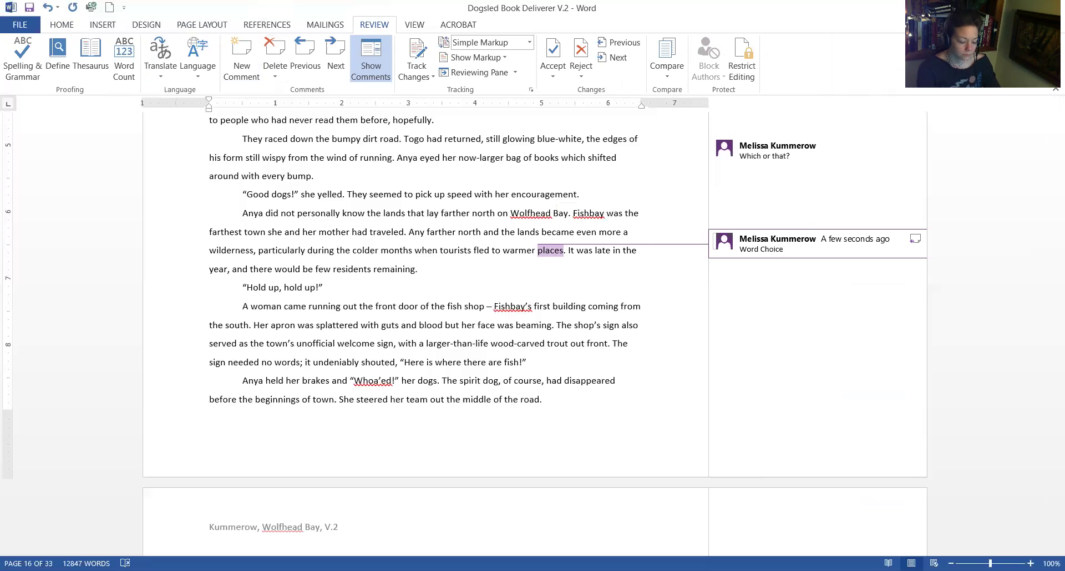
text(?)
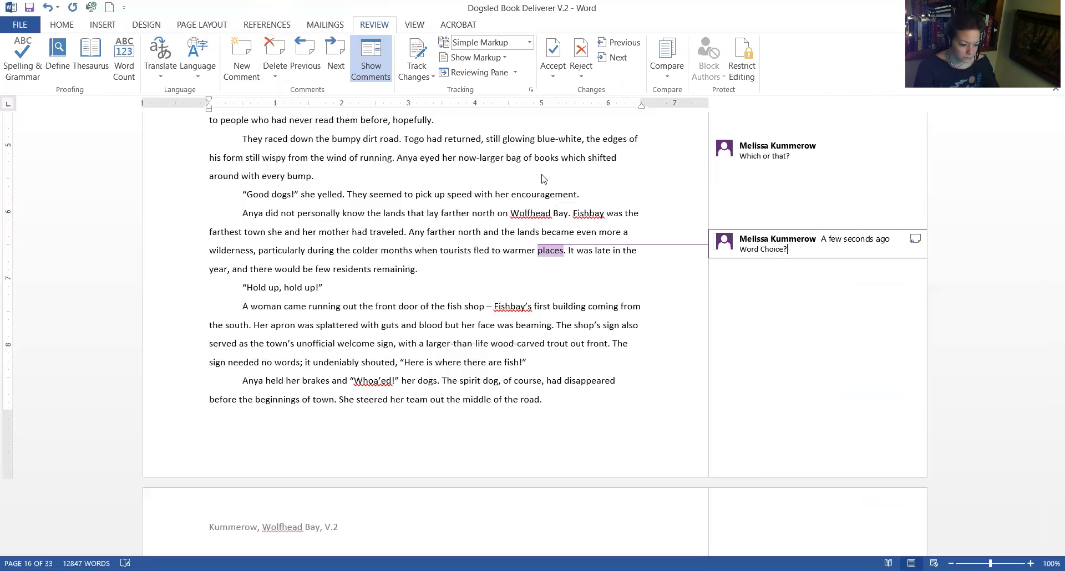
click(559, 288)
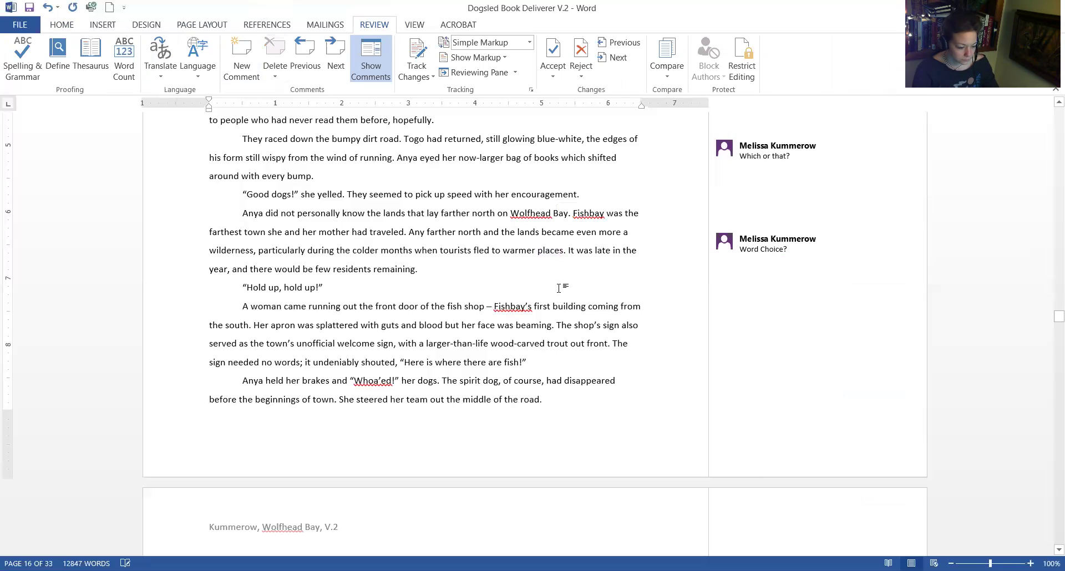
- Save the document and change the next sentence's 'It' to 'Because it'
key(ctrl+s)
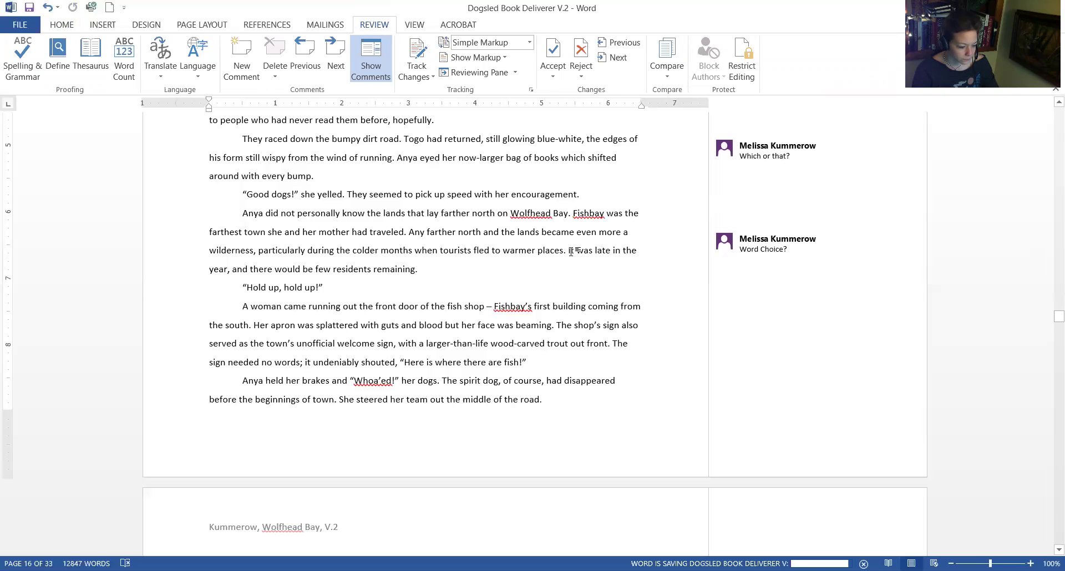
drag(568, 251, 574, 251)
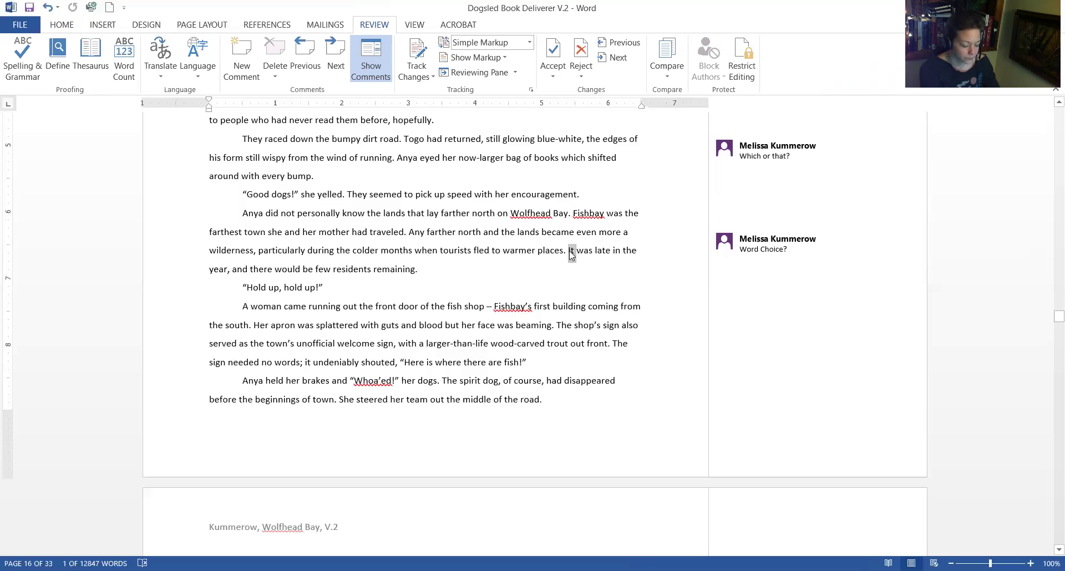
text(Because it)
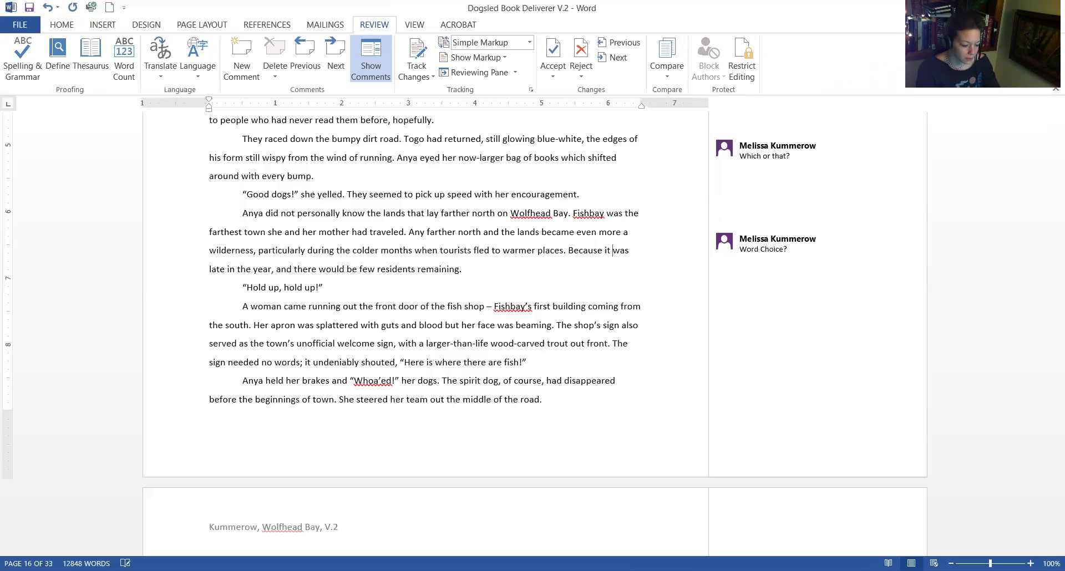
- Drop ', and' and place 'now' before 'there would be few residents remaining'
double_click(286, 270)
key(BackSpace)
key(BackSpace)
key(BackSpace)
click(458, 267)
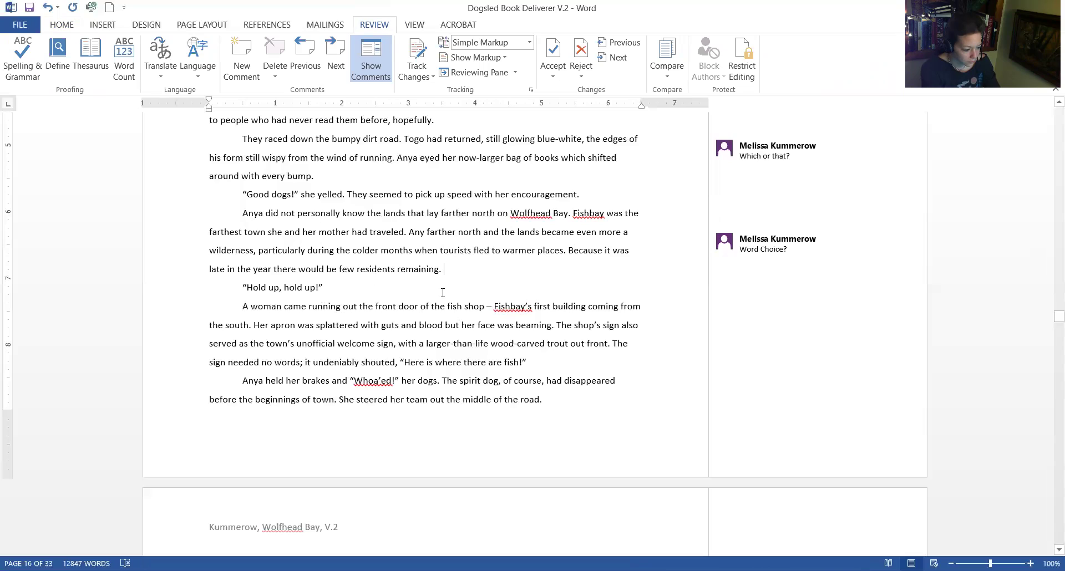
key(BackSpace)
key(BackSpace)
text(now.)
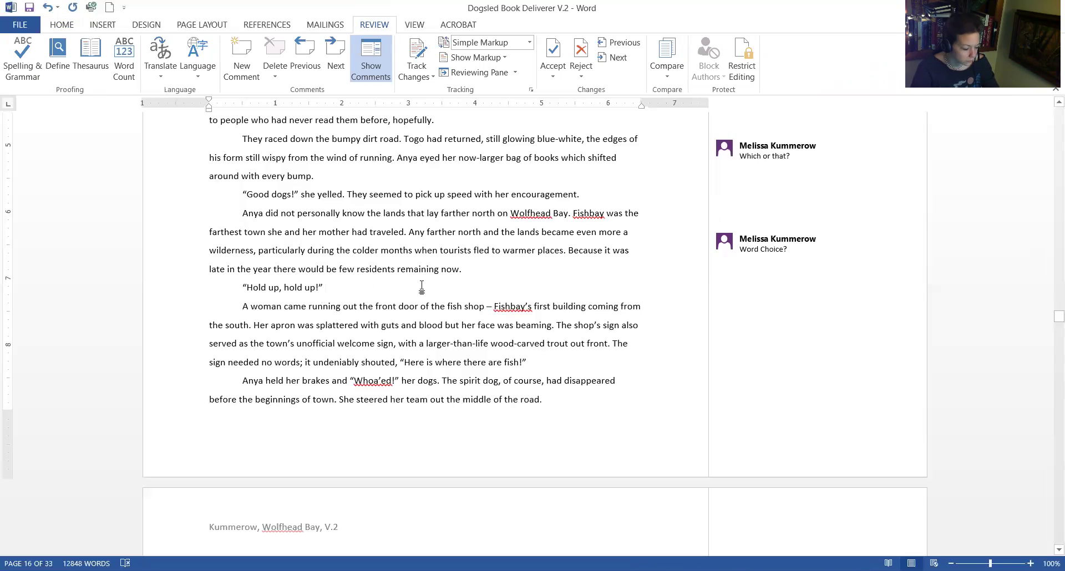
click(349, 292)
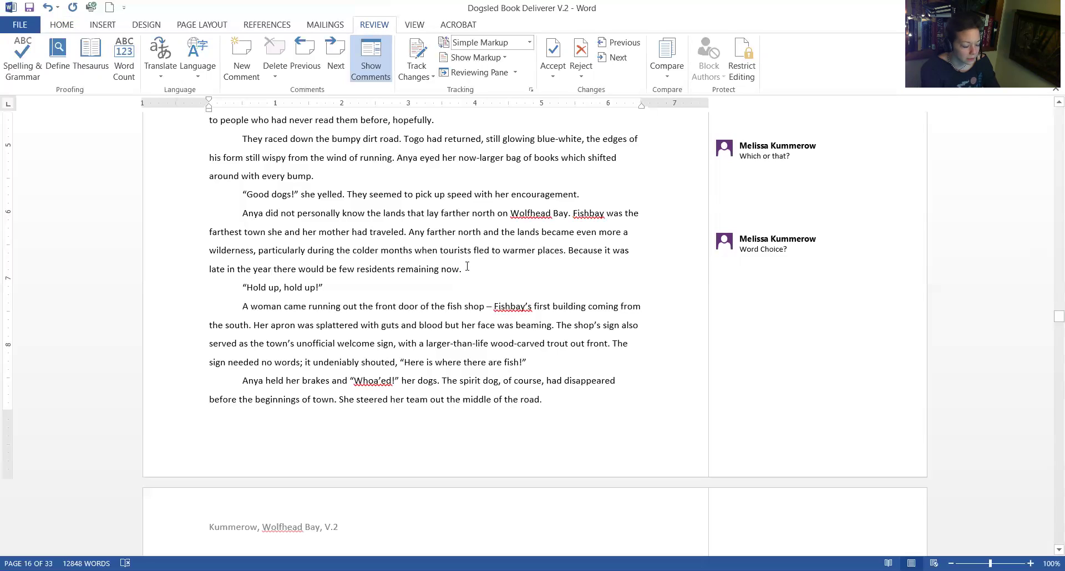
click(274, 269)
text(now)
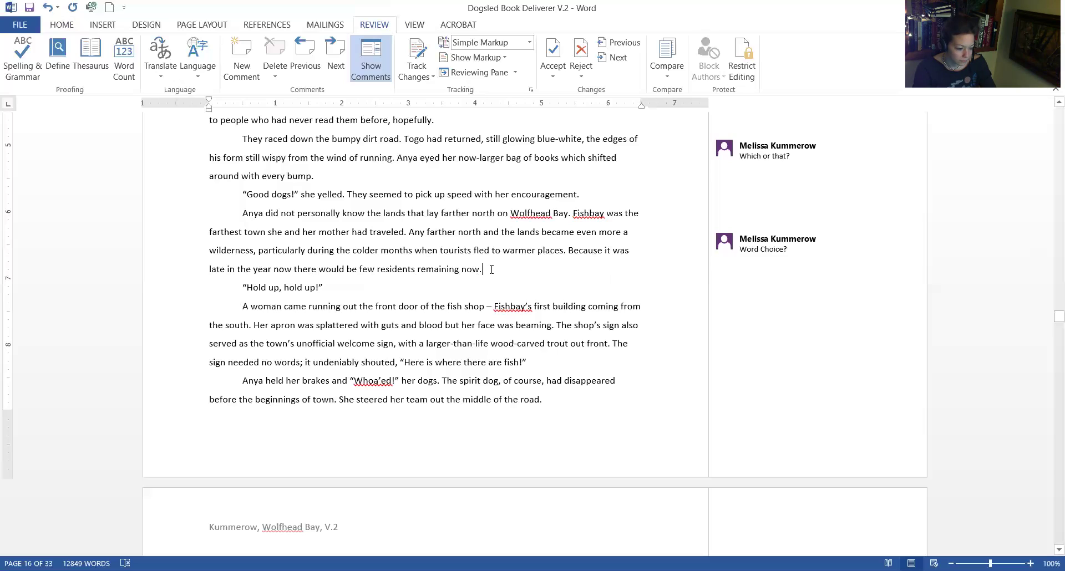
drag(478, 268, 460, 272)
key(Delete)
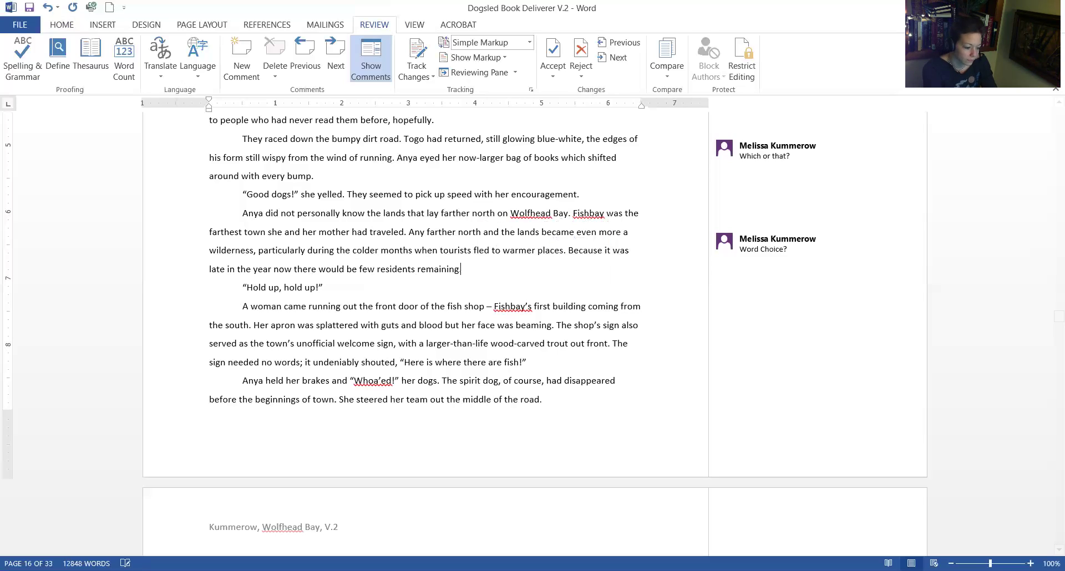
- Delete the extra 'now' before 'there' in the late-in-the-year sentence
click(415, 269)
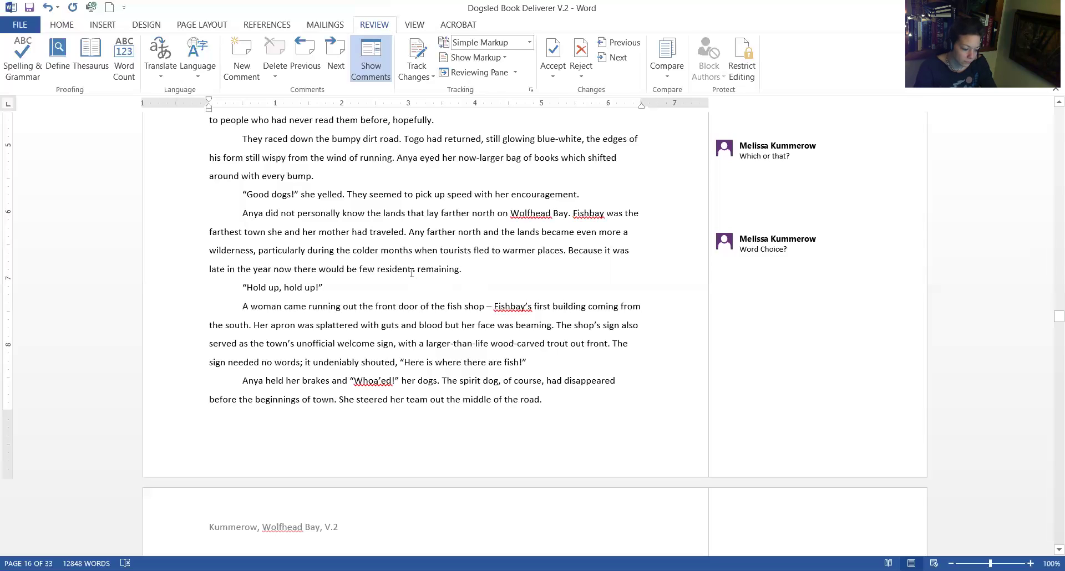
double_click(289, 271)
key(Delete)
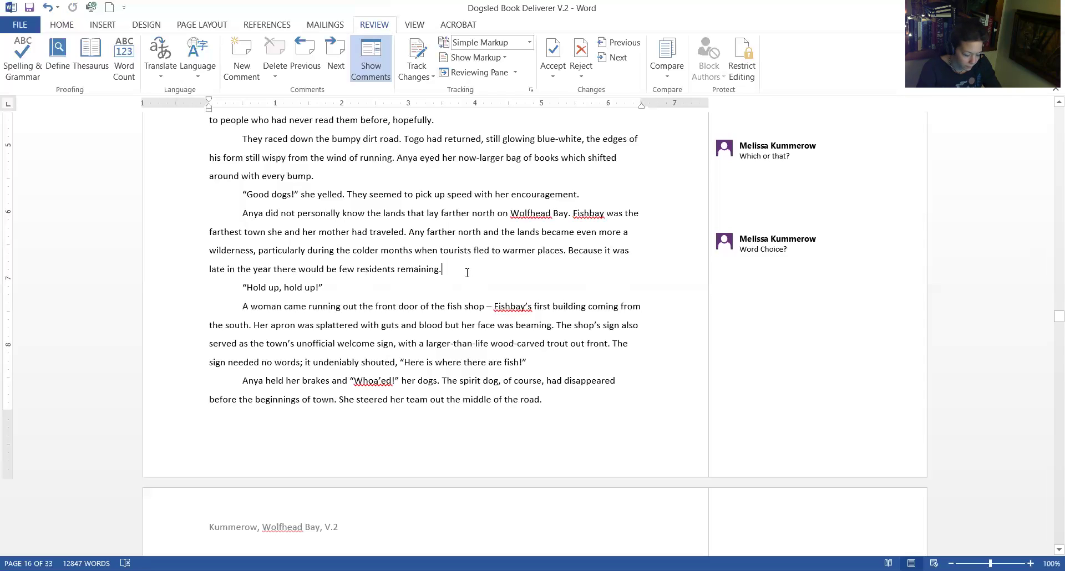
- Draft an 'Anya wondered if there were' sentence, then erase it
text(Anya wond)
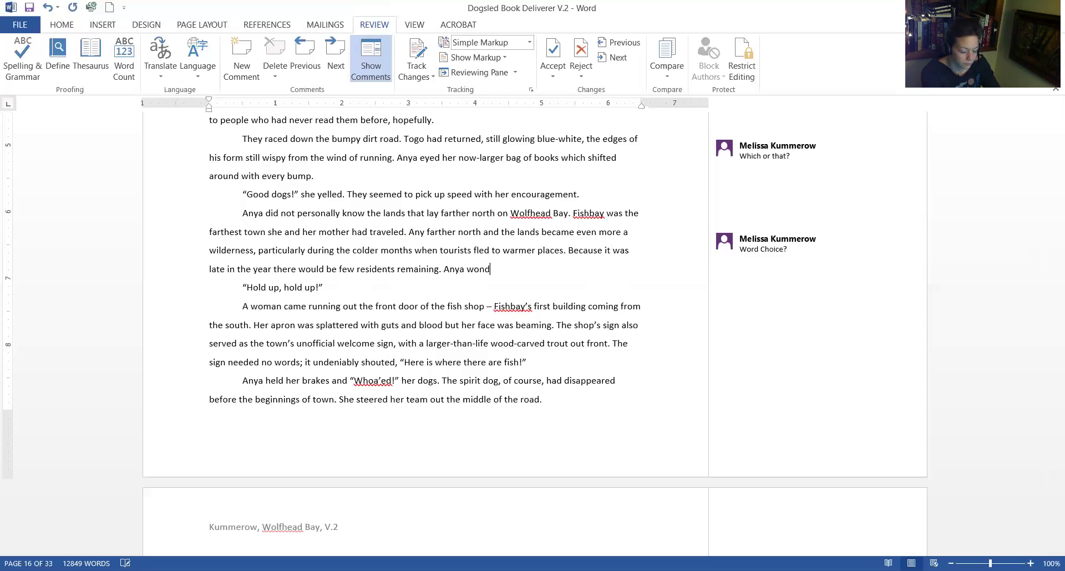
text(ered if there were)
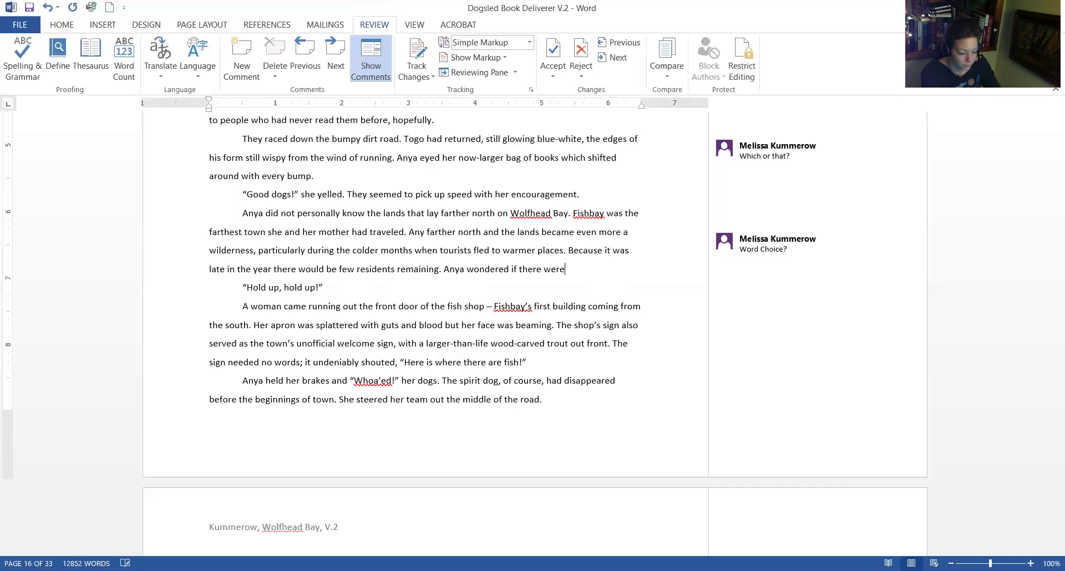
key(BackSpace)
key(BackSpace)
key(BackSpace)
key(BackSpace)
key(BackSpace)
key(BackSpace)
key(BackSpace)
key(BackSpace)
key(BackSpace)
key(BackSpace)
key(BackSpace)
key(BackSpace)
key(BackSpace)
key(BackSpace)
key(BackSpace)
key(BackSpace)
key(BackSpace)
key(BackSpace)
key(BackSpace)
key(BackSpace)
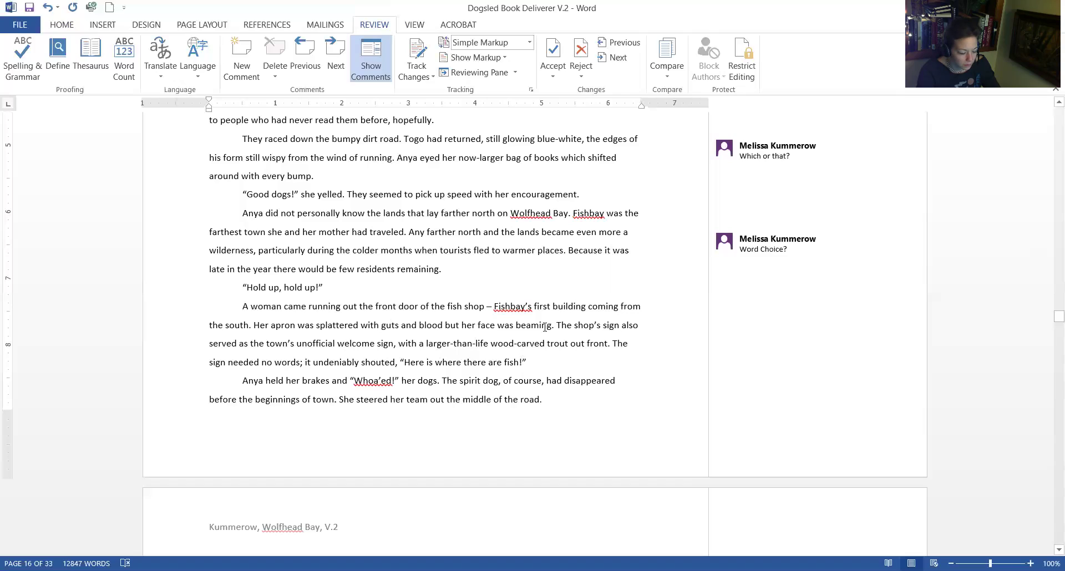
- Capitalise 'Fishbay's' and insert 'for someone' before 'coming from the south'
click(494, 306)
click(589, 306)
text(a)
key(BackSpace)
text(for someone)
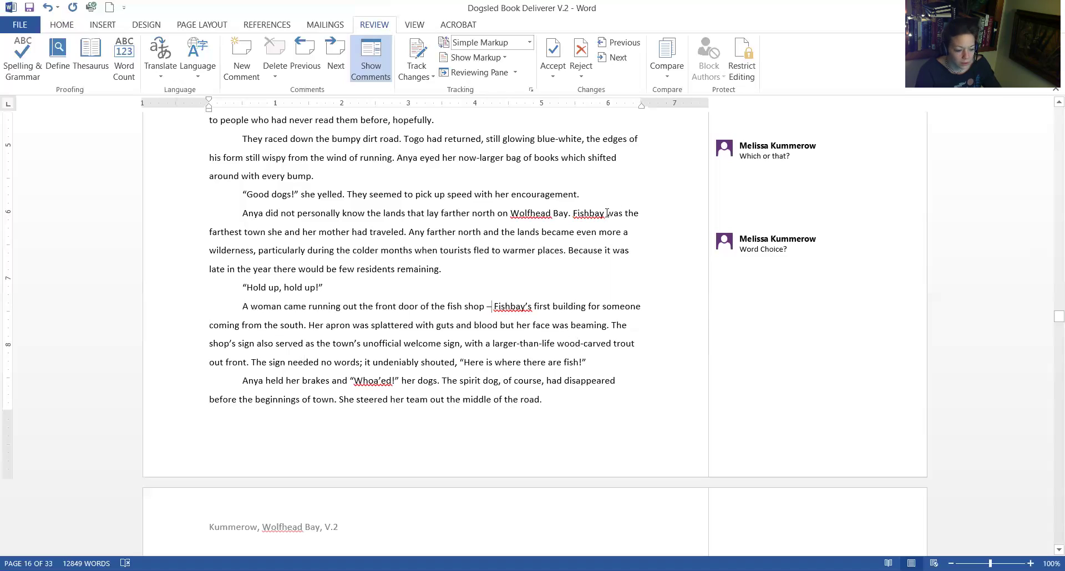
- Comment on 'Fishbay': 'Do we want to change the name of this town?'
click(241, 55)
text(D)
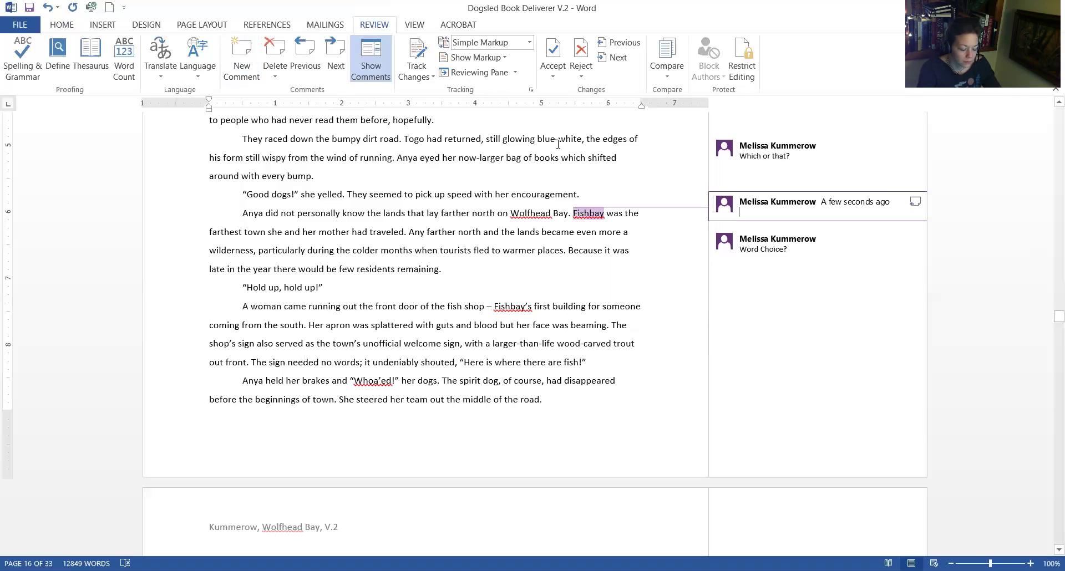
text(o we want to cha)
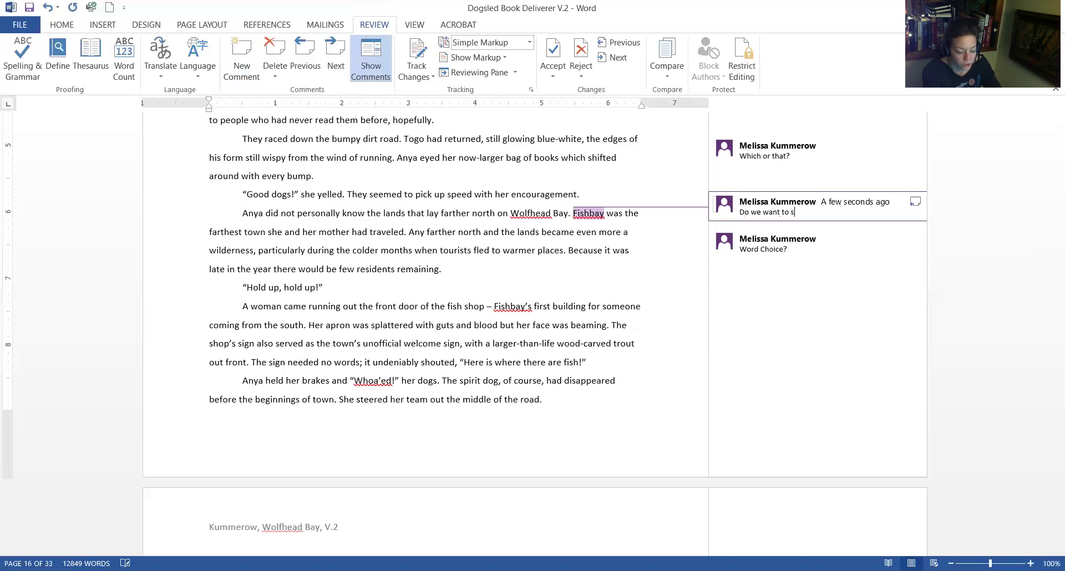
text(nge the name of this town?)
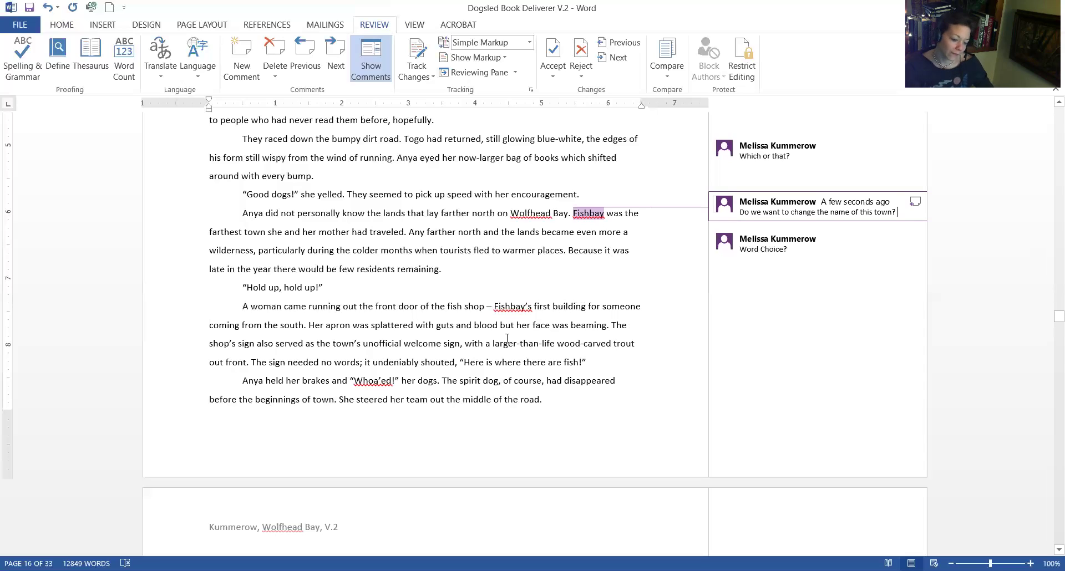
click(535, 300)
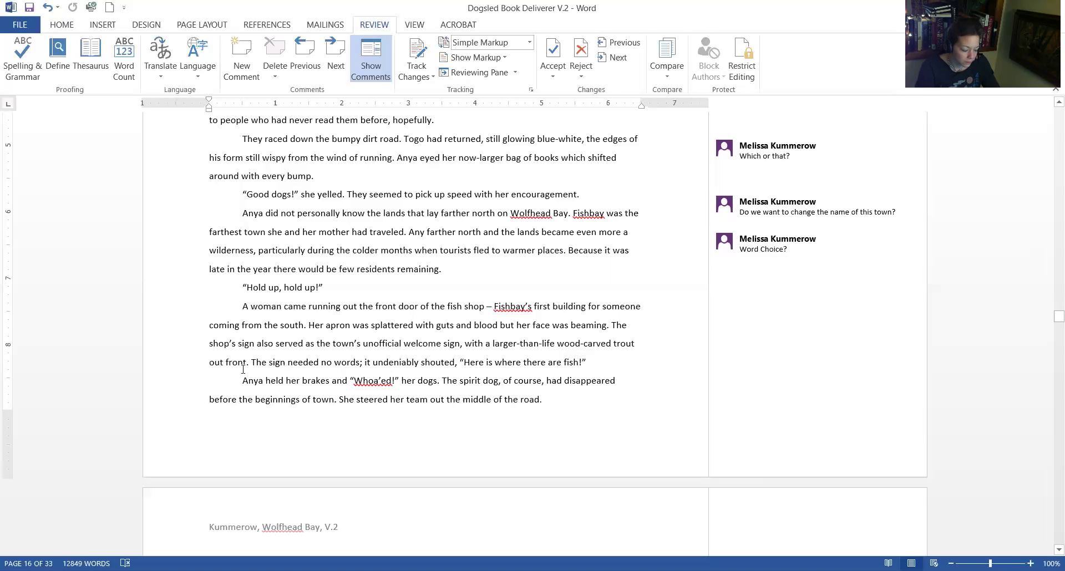
- Change 'a' to 'its' before the larger-than-life trout and remove 'out front'
double_click(217, 364)
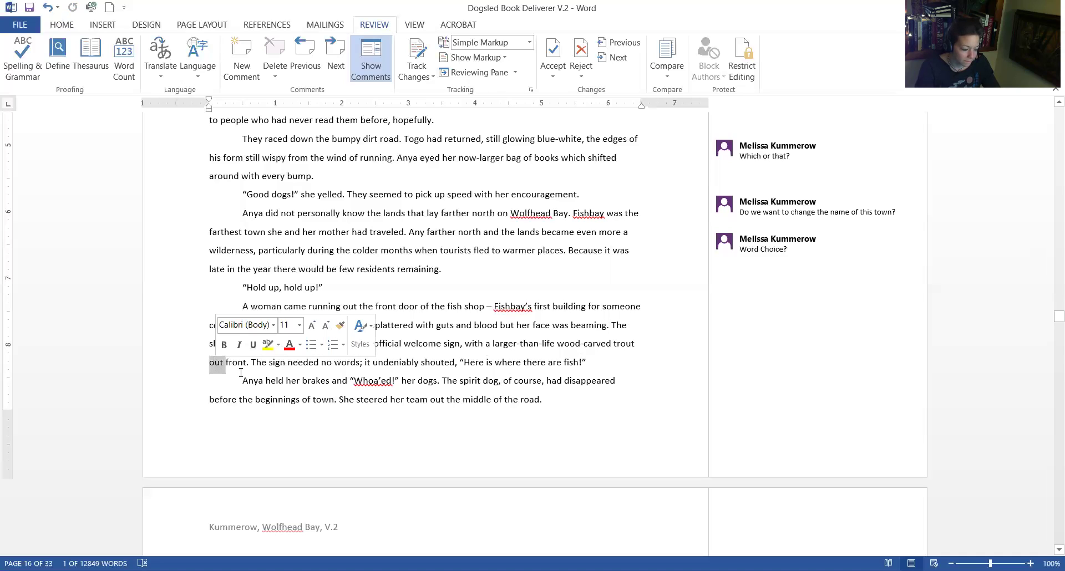
double_click(491, 345)
text(its)
scroll(253, 372, down, 1)
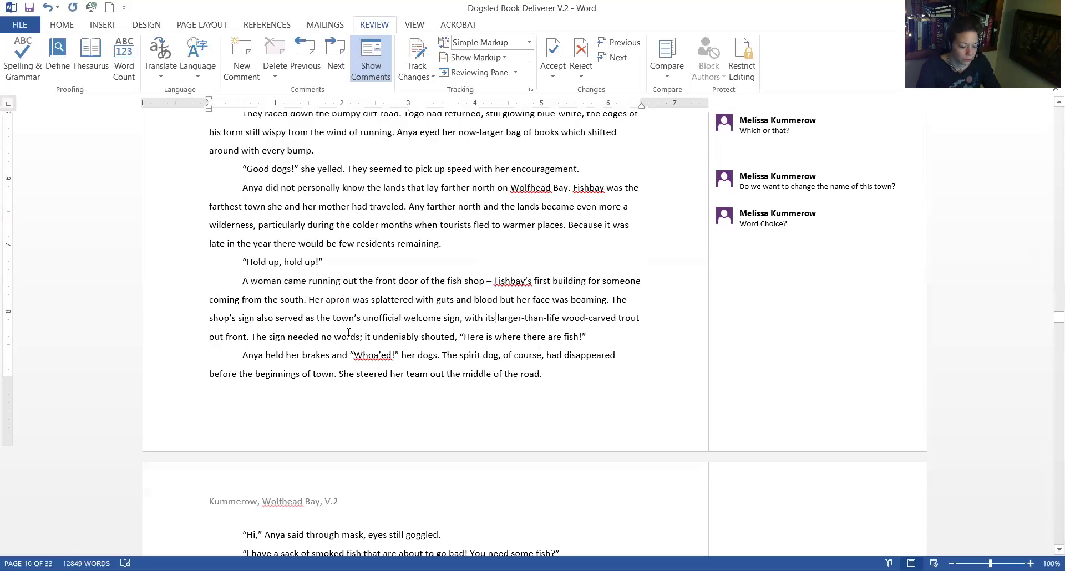
click(250, 329)
key(BackSpace)
key(BackSpace)
key(BackSpace)
key(BackSpace)
key(BackSpace)
key(BackSpace)
key(BackSpace)
key(BackSpace)
key(BackSpace)
key(BackSpace)
key(BackSpace)
key(BackSpace)
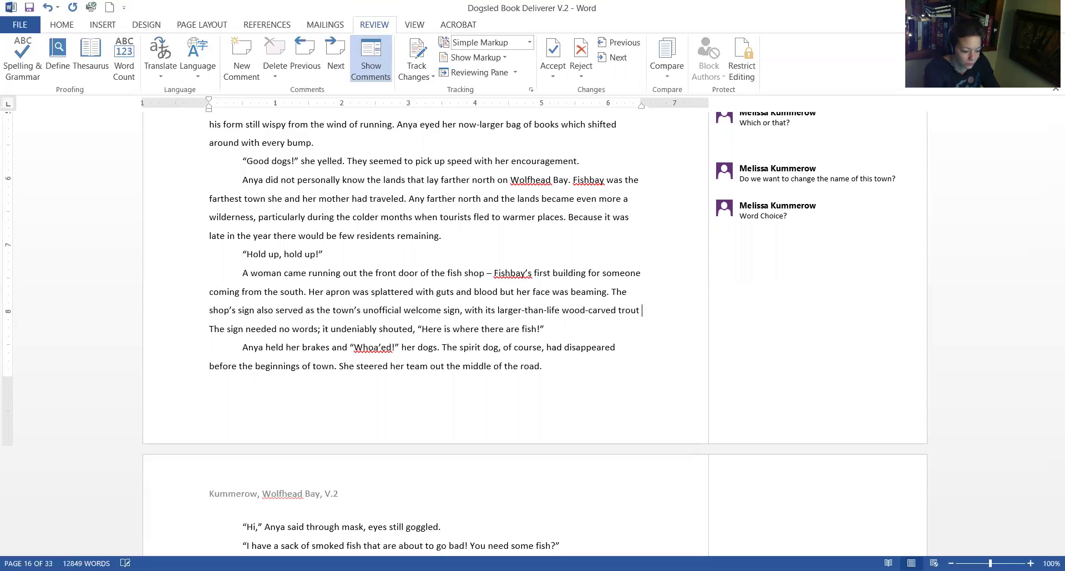
text(.)
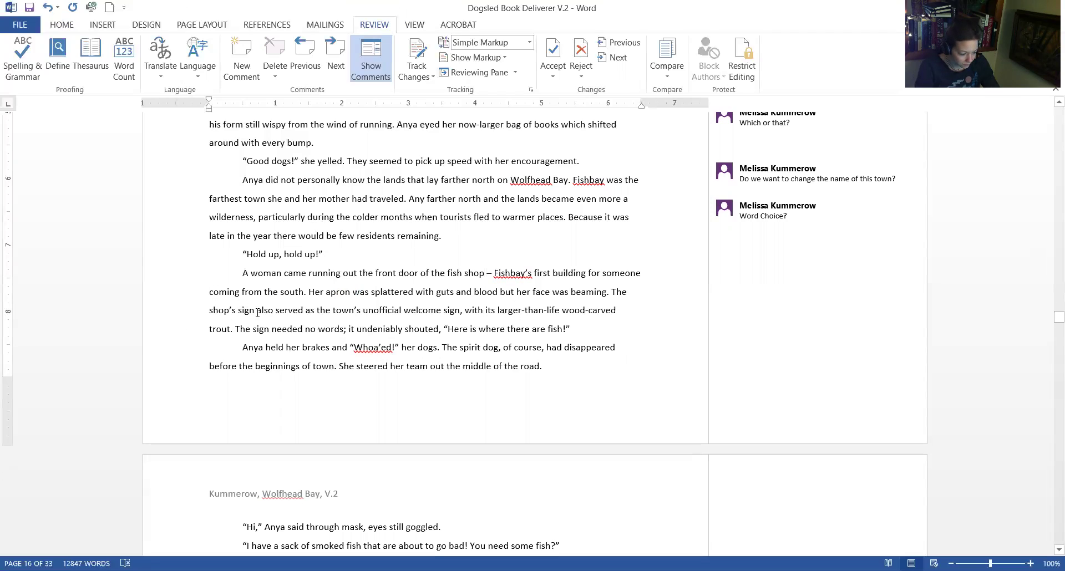
- Add 'bearing the words “Fishbay”' after the trout and replace the semicolon with ', however, as'
click(233, 335)
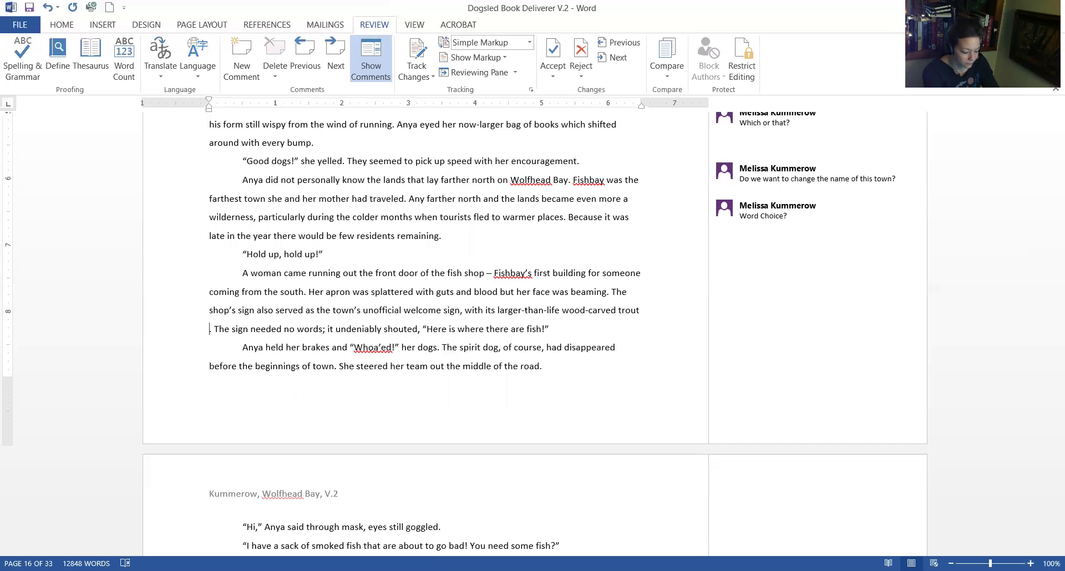
text(bearing the)
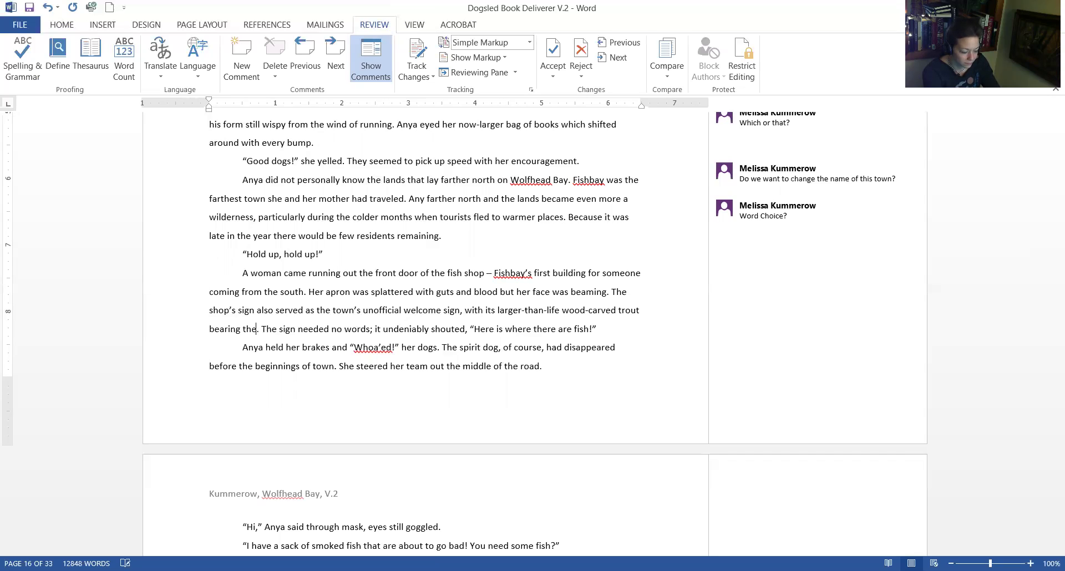
text(words “Fis)
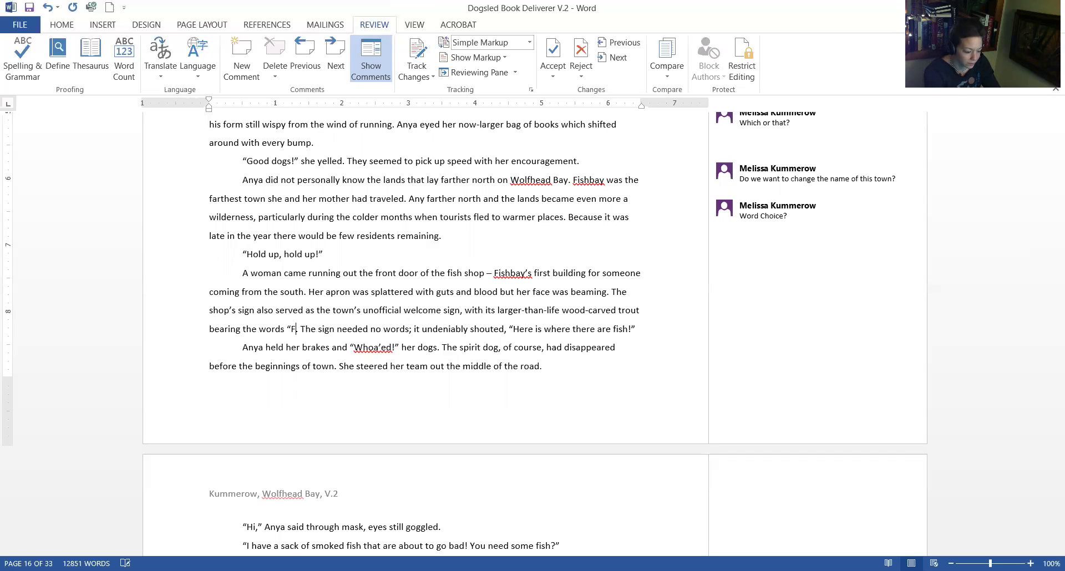
text(hbay”)
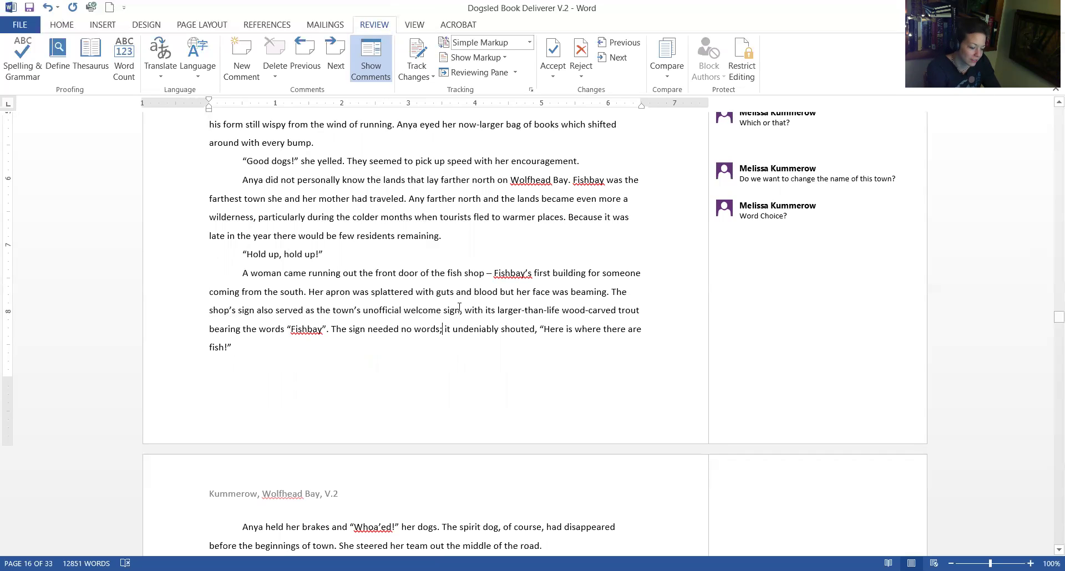
key(BackSpace)
text(, however, as)
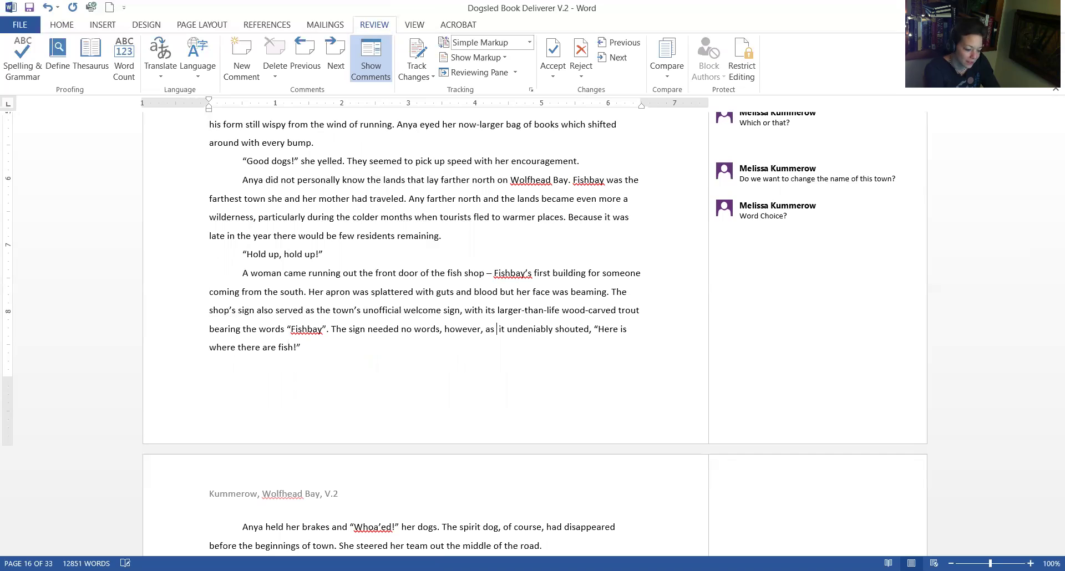
key(BackSpace)
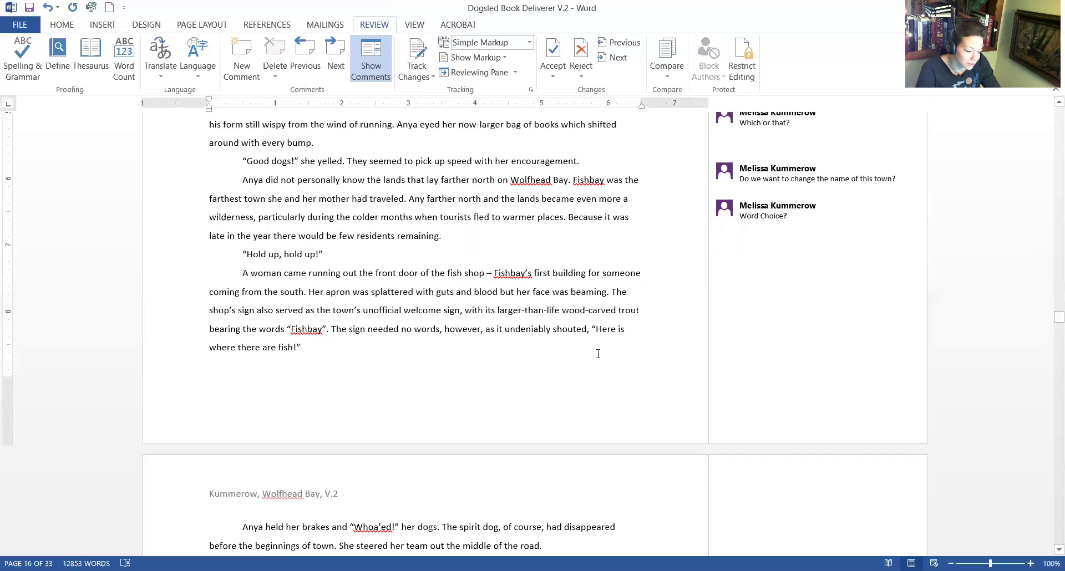
- Attach the comment 'is this word too big for a children's book?' to 'undeniably'
scroll(407, 367, down, 3)
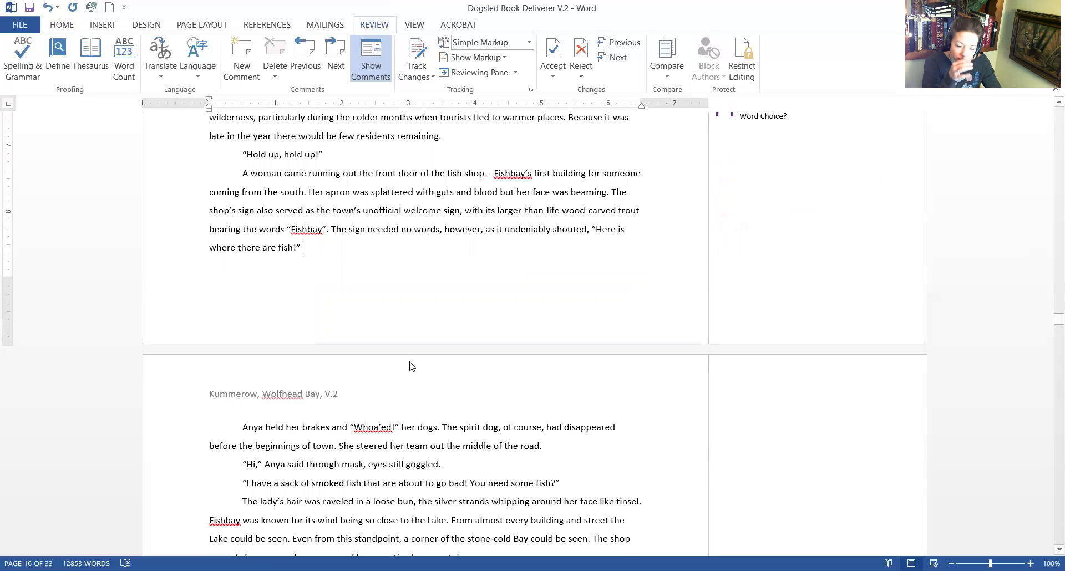
click(502, 317)
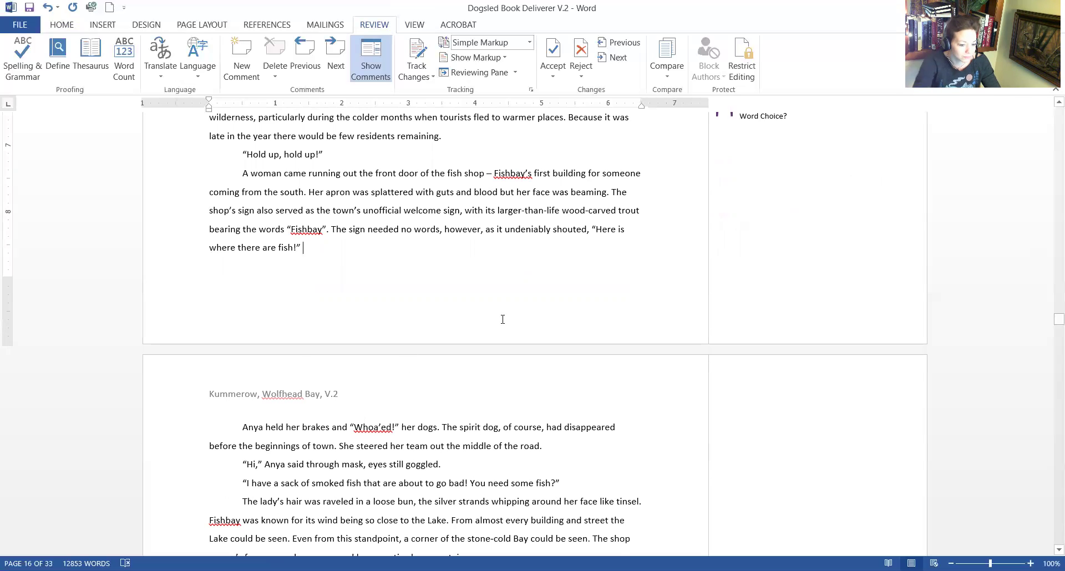
scroll(547, 317, down, 2)
scroll(445, 309, up, 2)
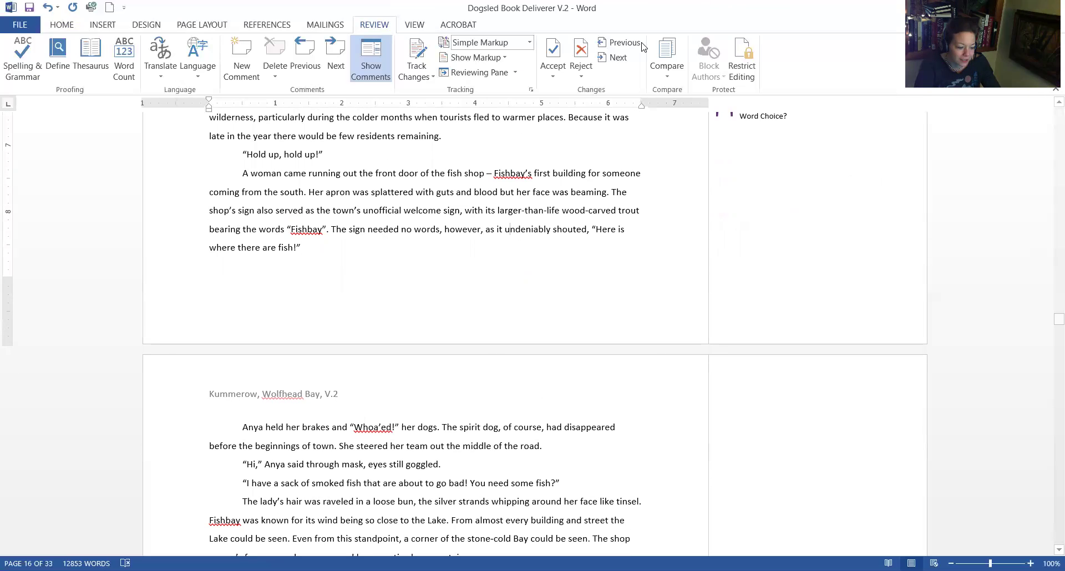
key(ctrl+alt+m)
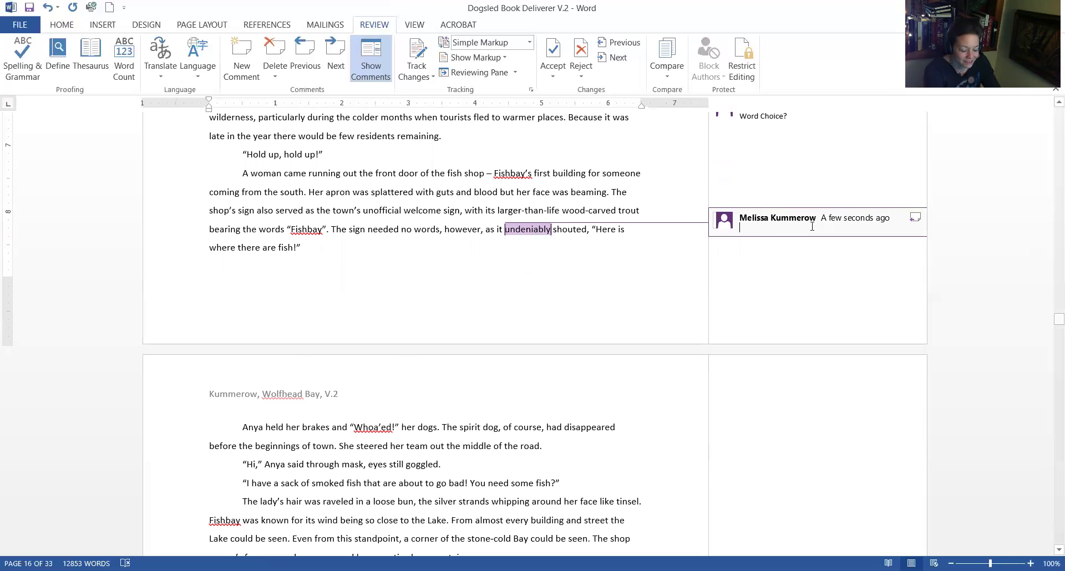
text(is this word too big f)
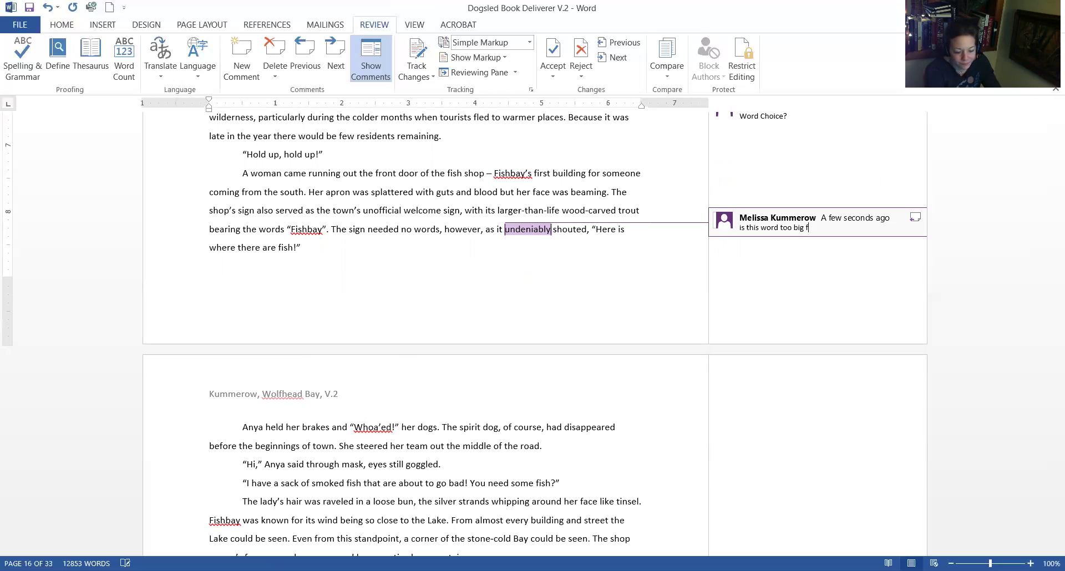
text(or a children's book?)
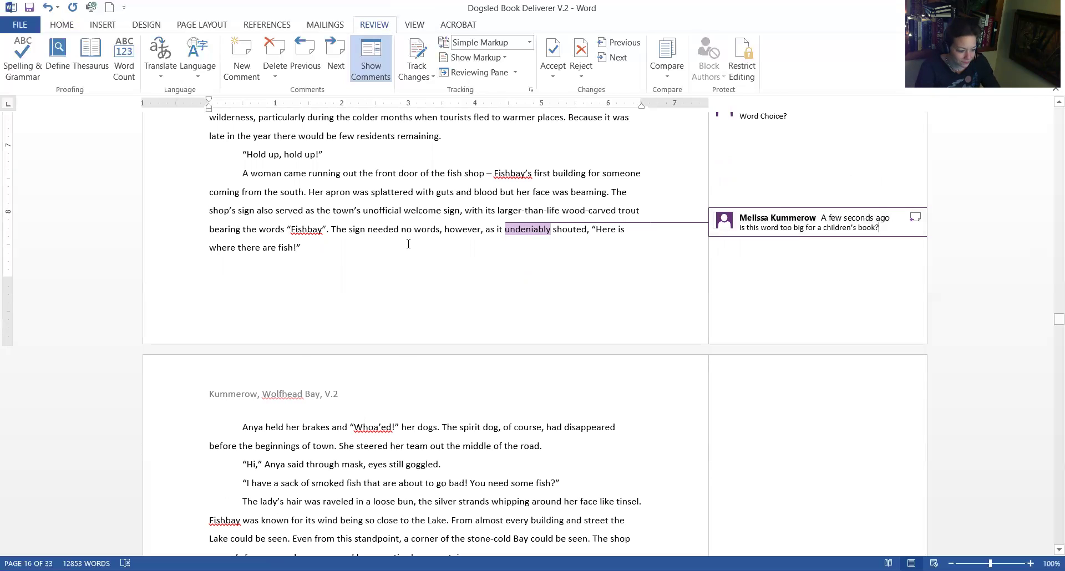
click(461, 465)
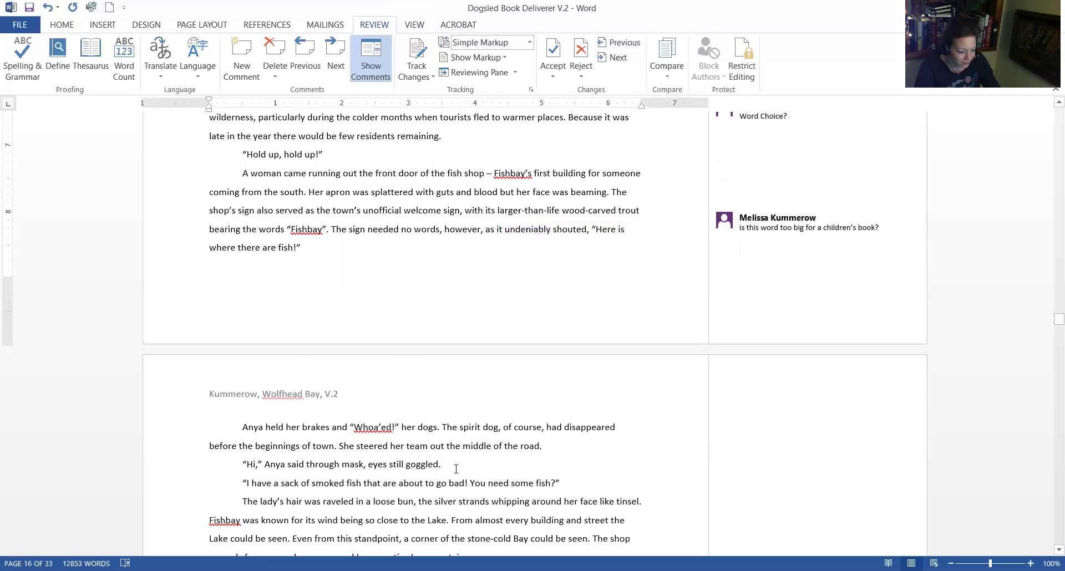
- Save 'Dogsled Book Deliverer V.2' from the Quick Access Toolbar
click(29, 6)
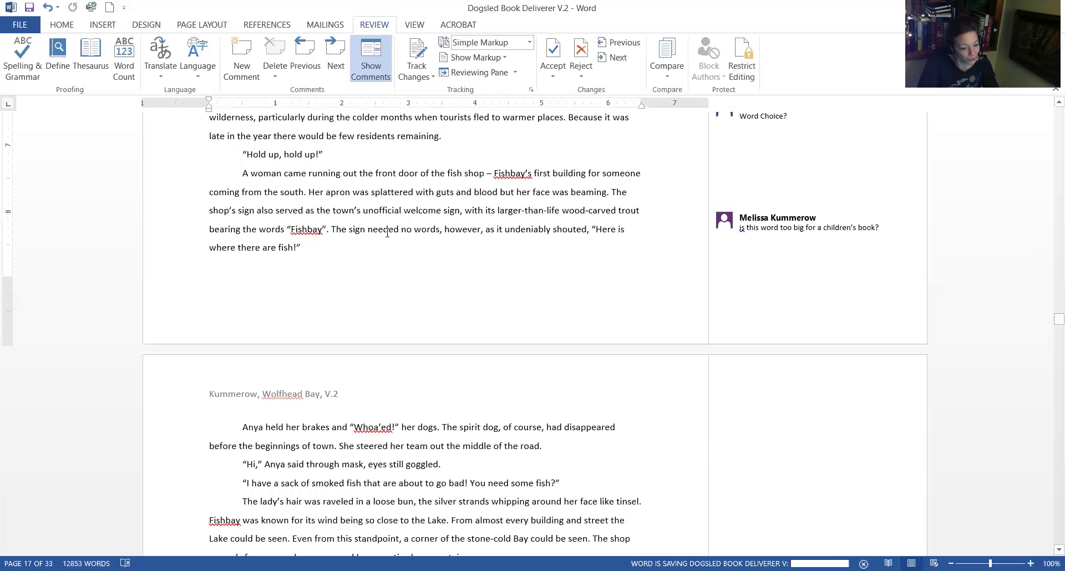